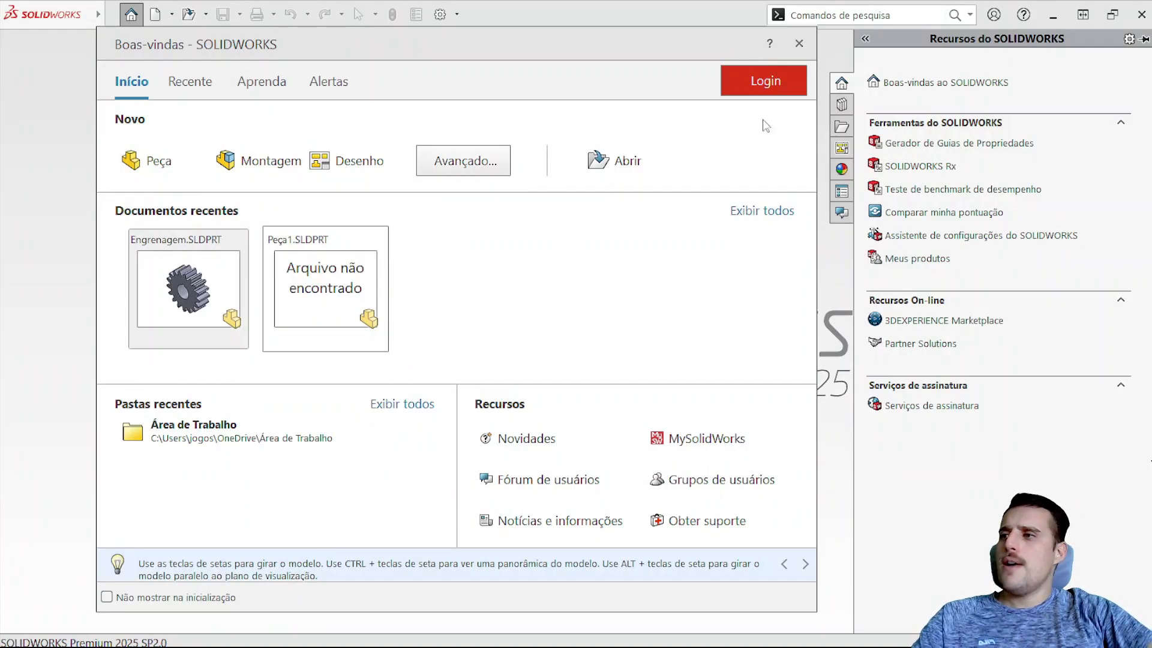
Dismiss the welcome dialog and create a new part document
left_click_drag(538, 51, 494, 64)
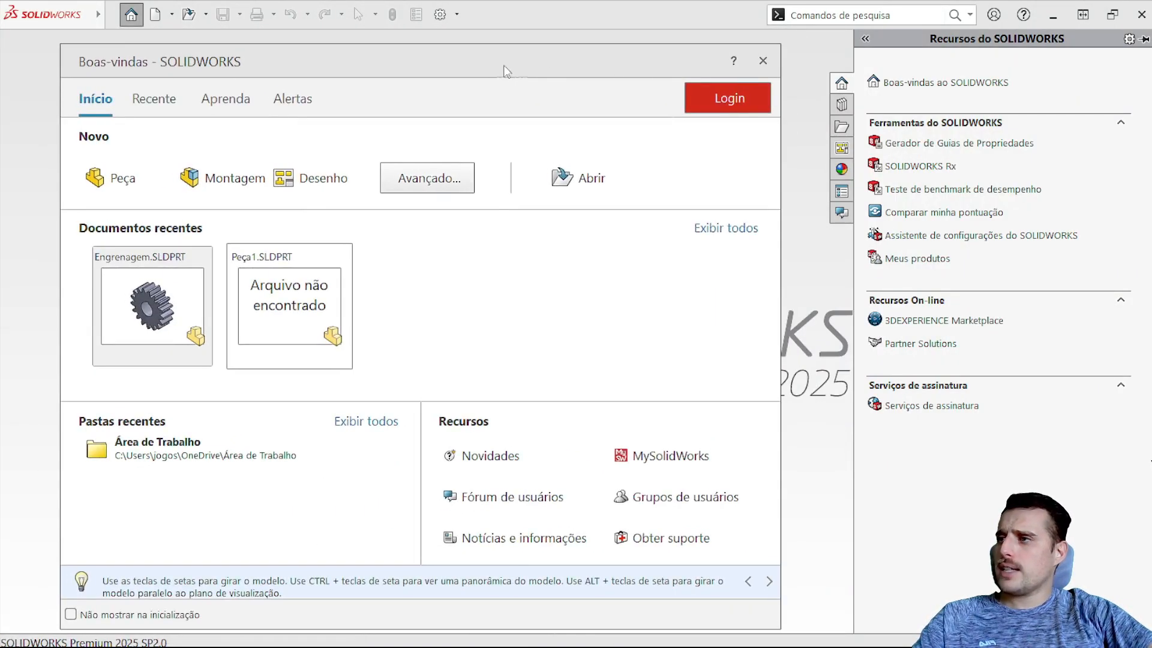
left_click(761, 58)
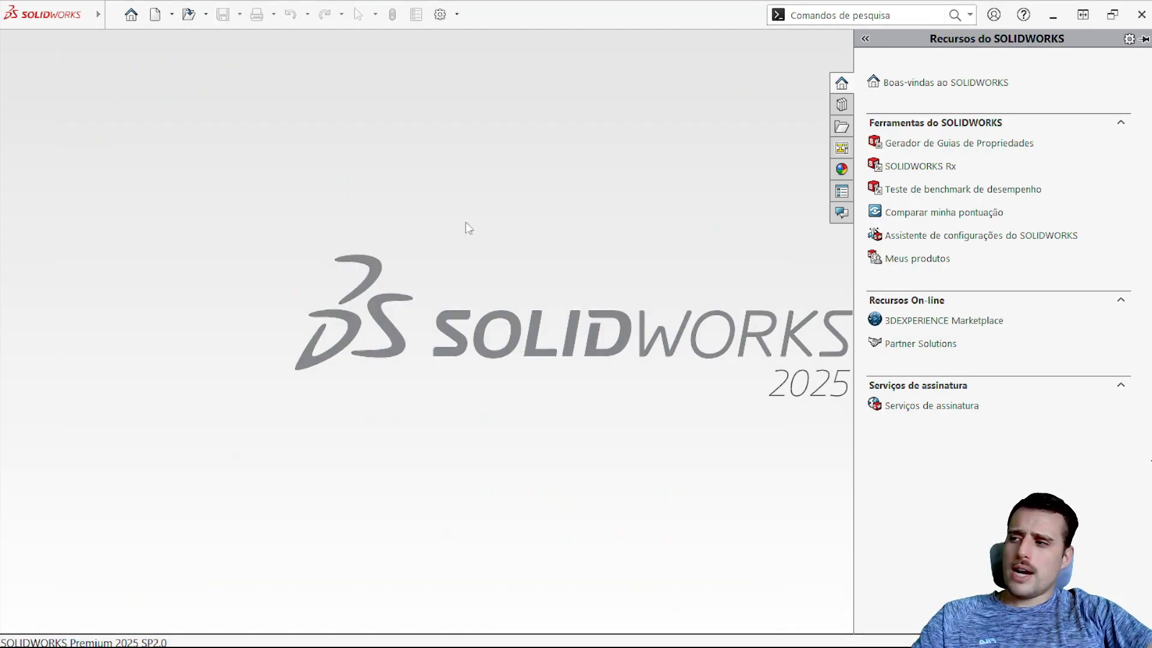
left_click(550, 245)
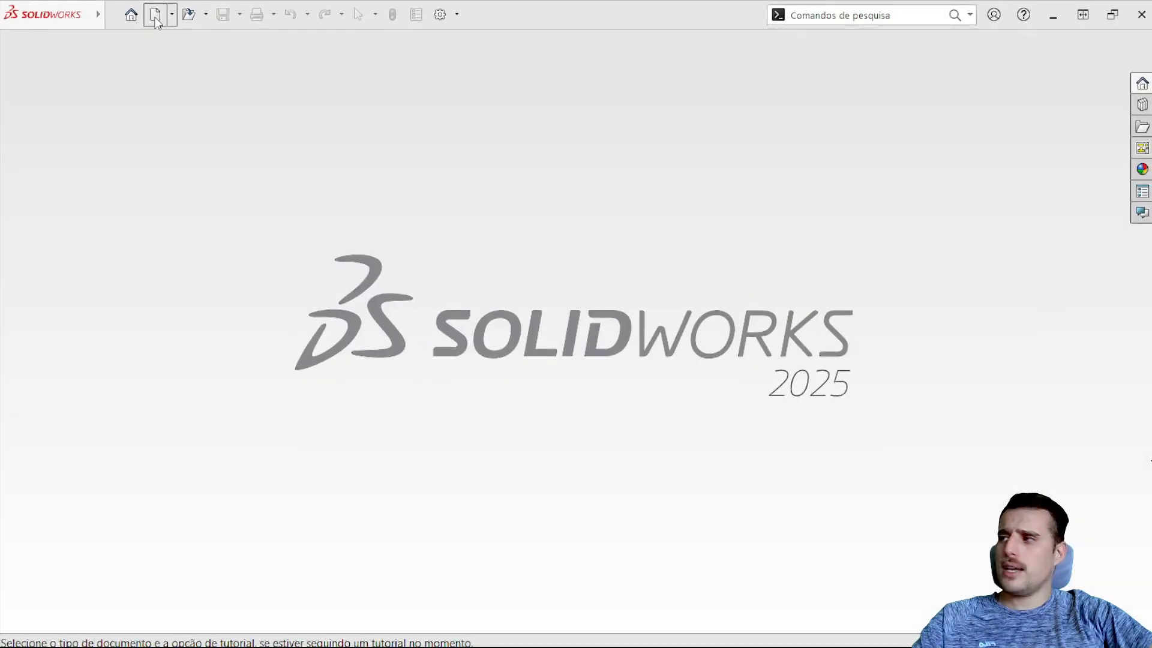
left_click(154, 14)
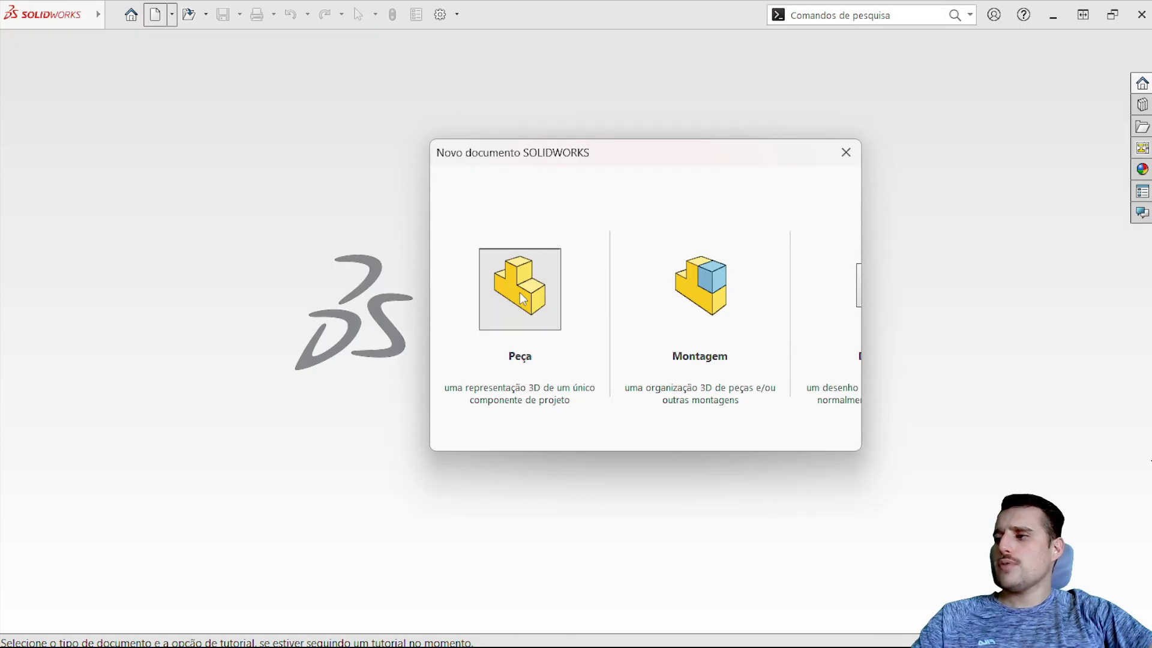
double_click(520, 294)
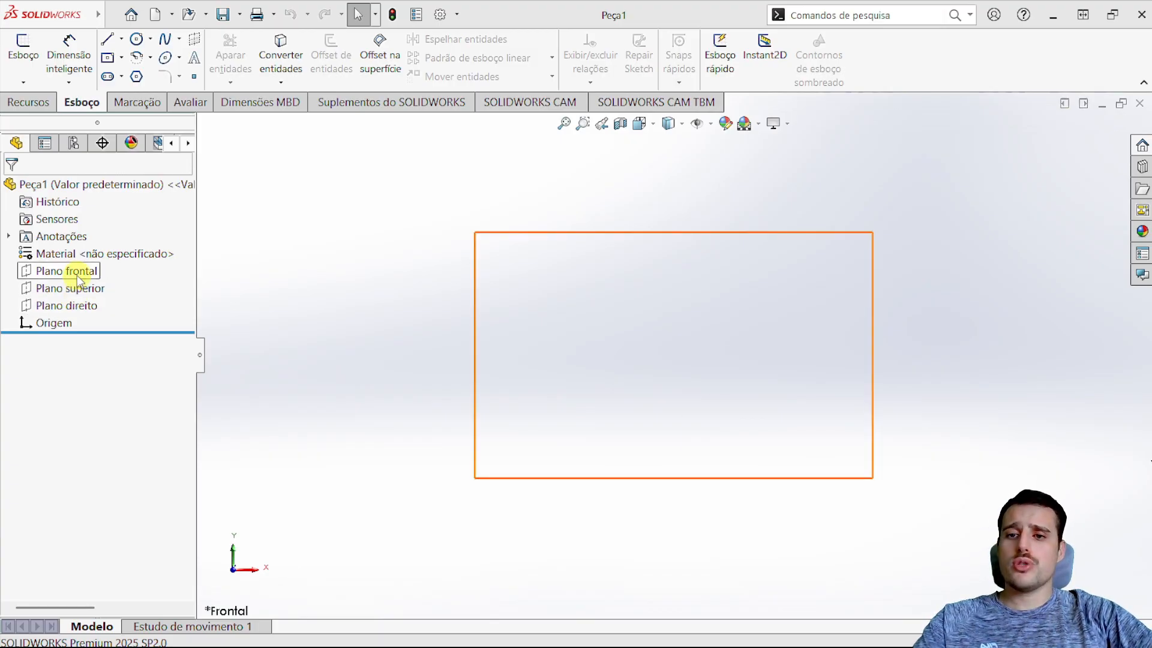
Sketch a center rectangle on the front plane, centred on the origin, and stretch it by a corner to about 209 by 175 mm
left_click(78, 278)
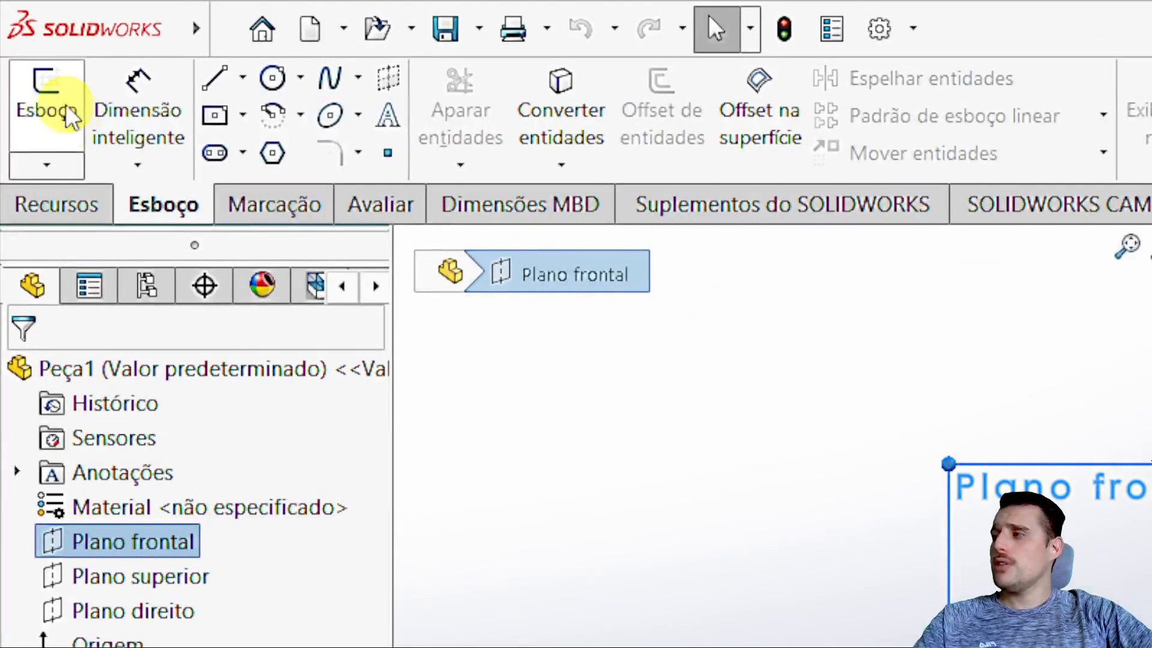
left_click(50, 115)
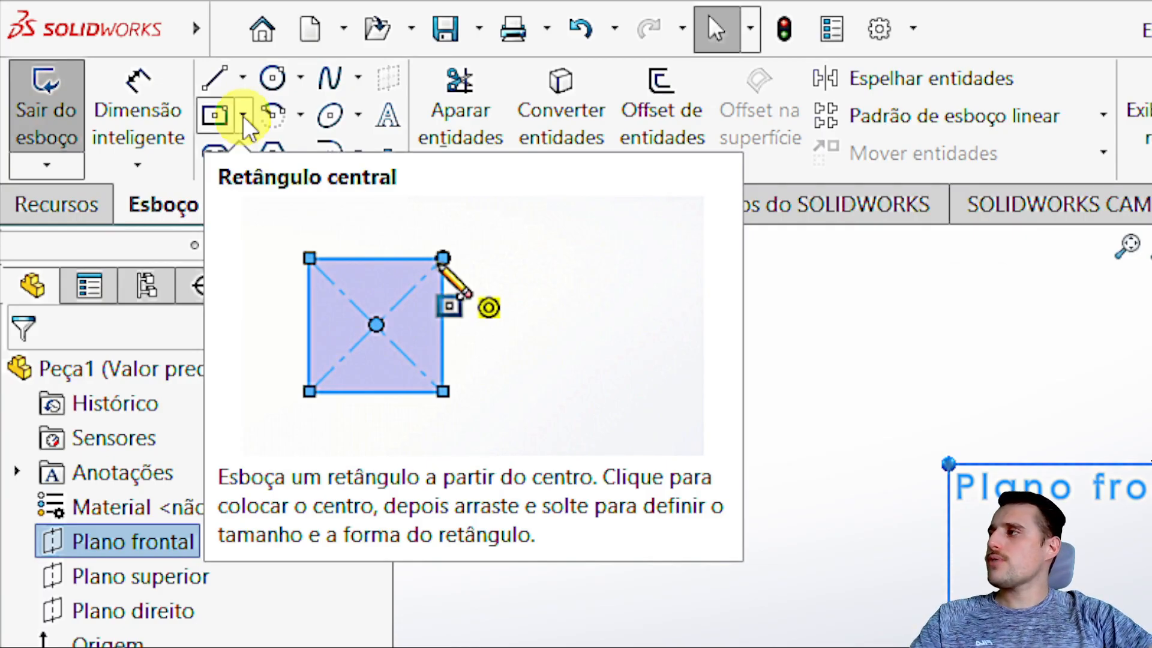
left_click(244, 116)
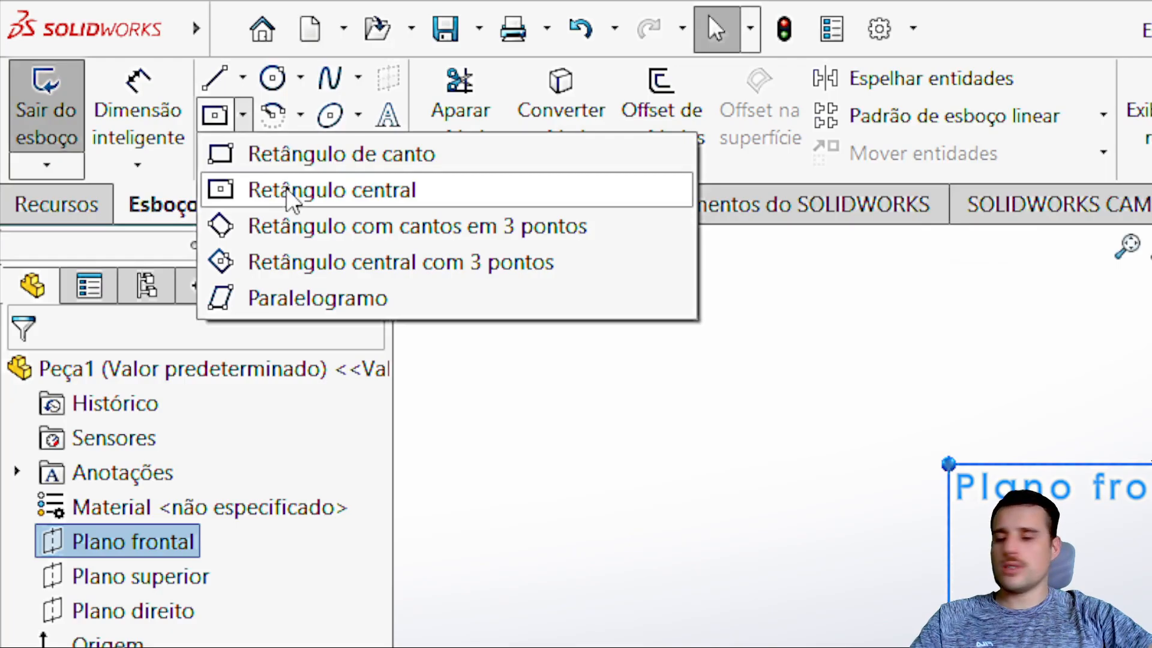
left_click(292, 191)
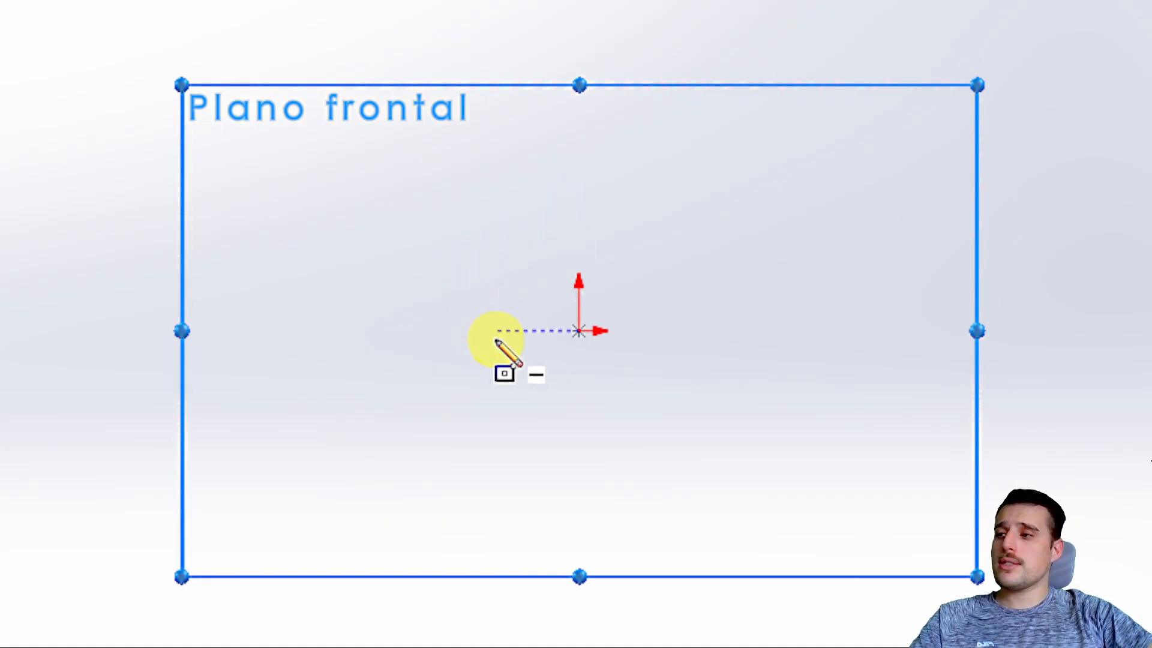
left_click(579, 332)
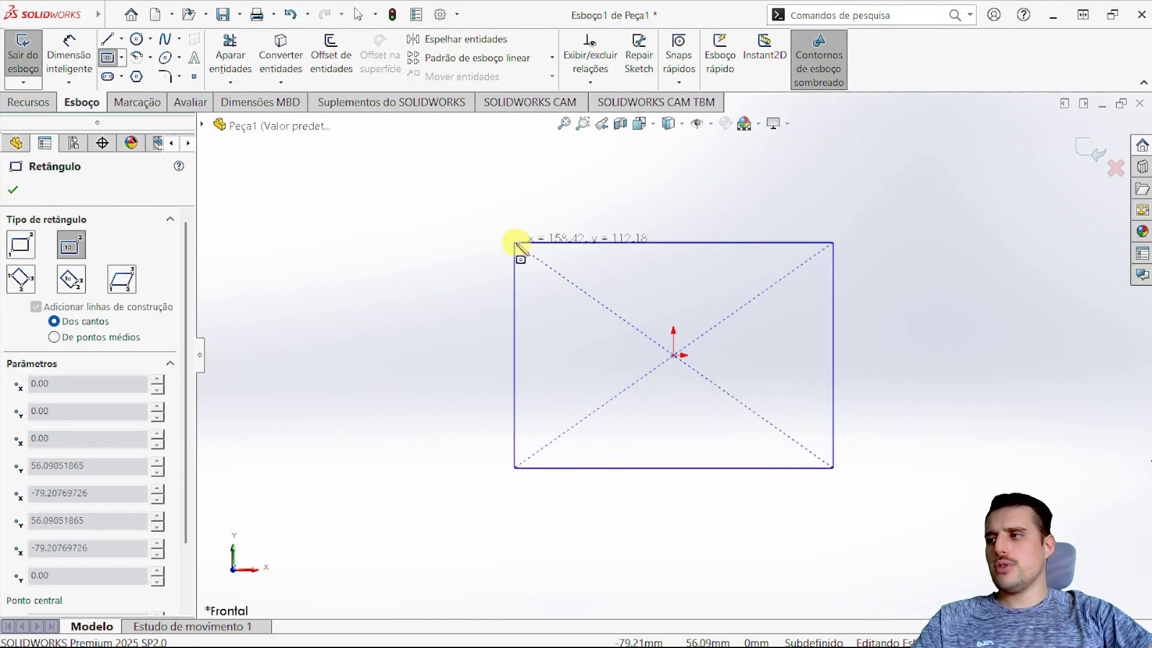
left_click(515, 228)
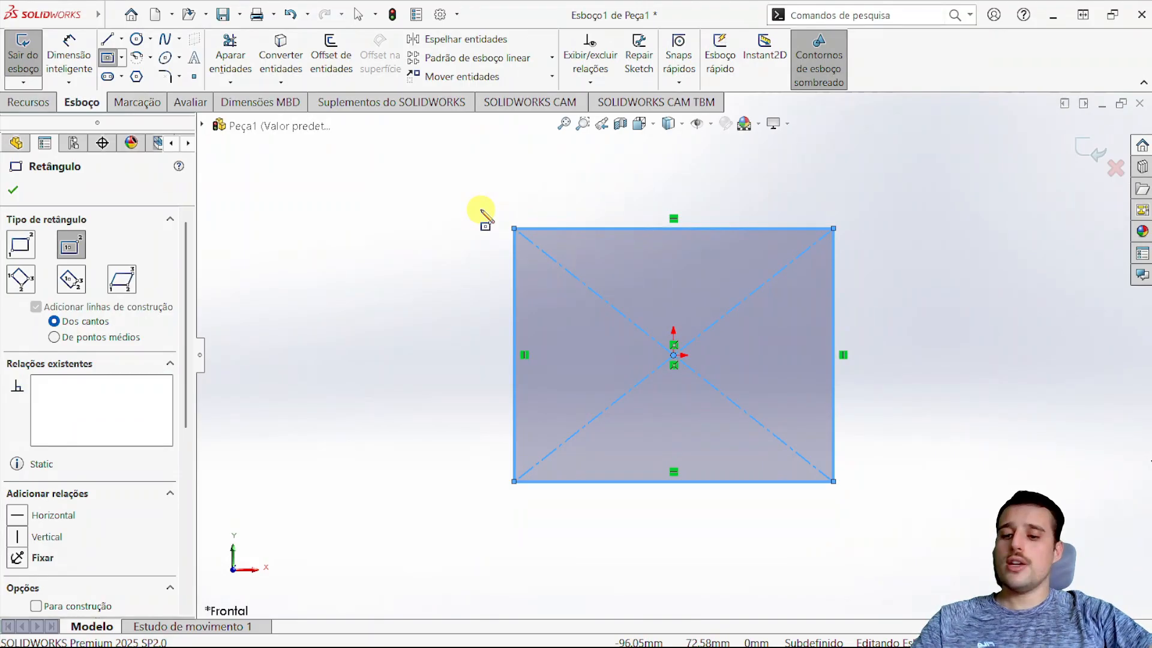
key("Escape")
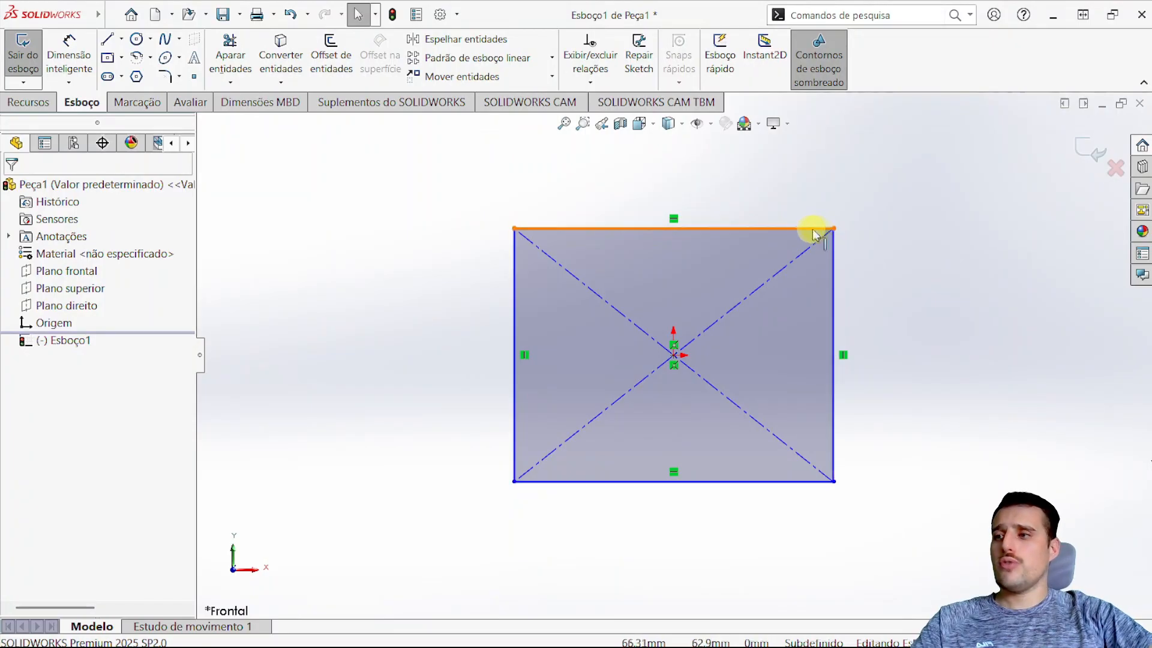
left_click_drag(832, 230, 883, 179)
left_click(946, 268)
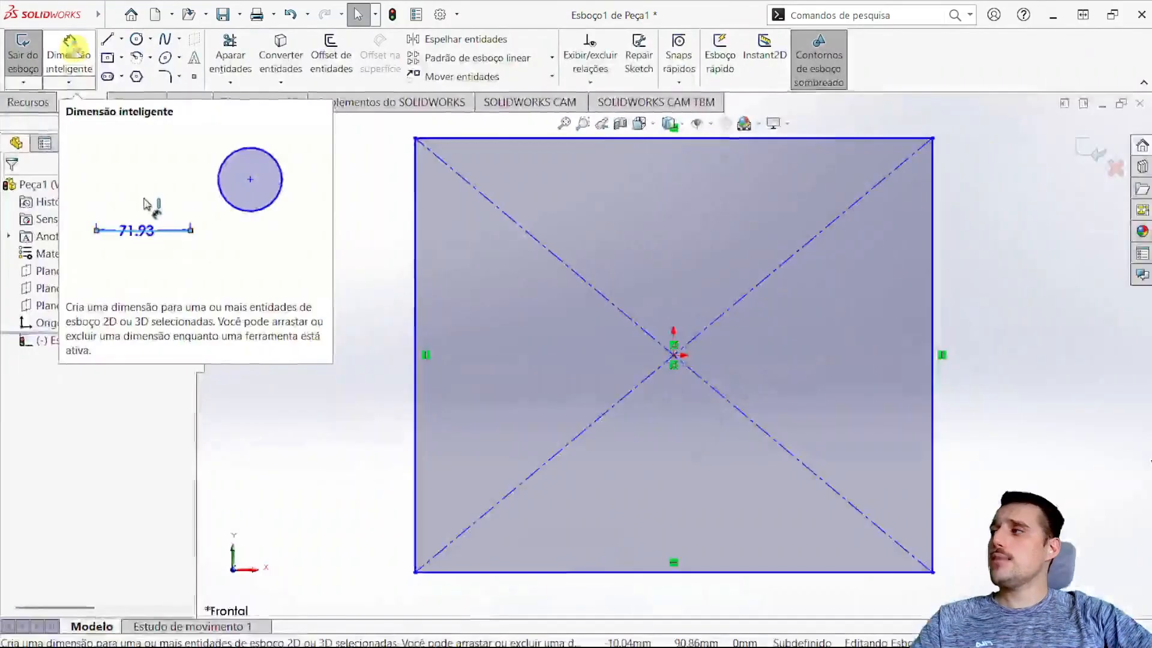
Dimension the rectangle's left vertical side with Smart Dimension and set it to 150 mm
left_click(69, 45)
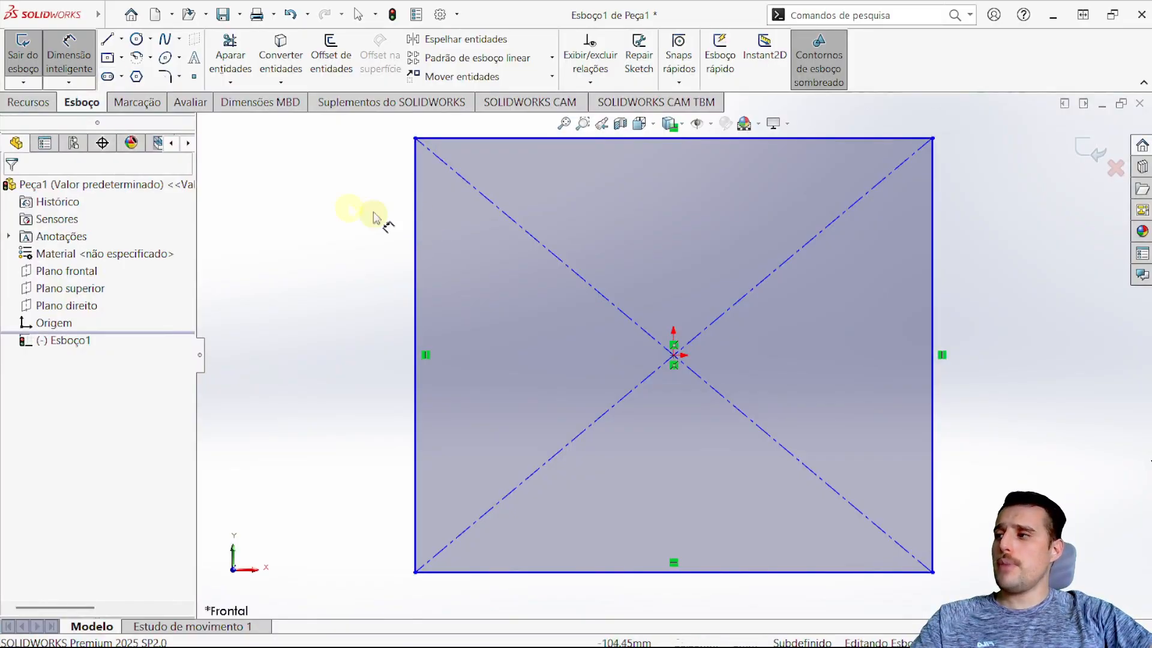
left_click(78, 71)
left_click(90, 67)
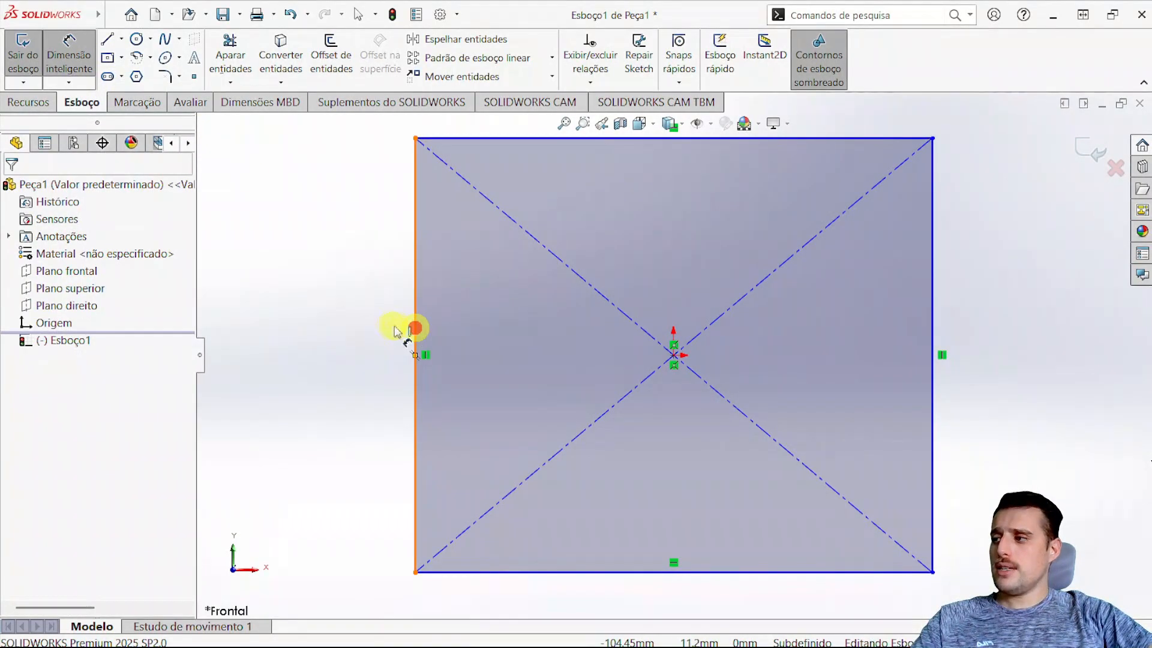
left_click(414, 328)
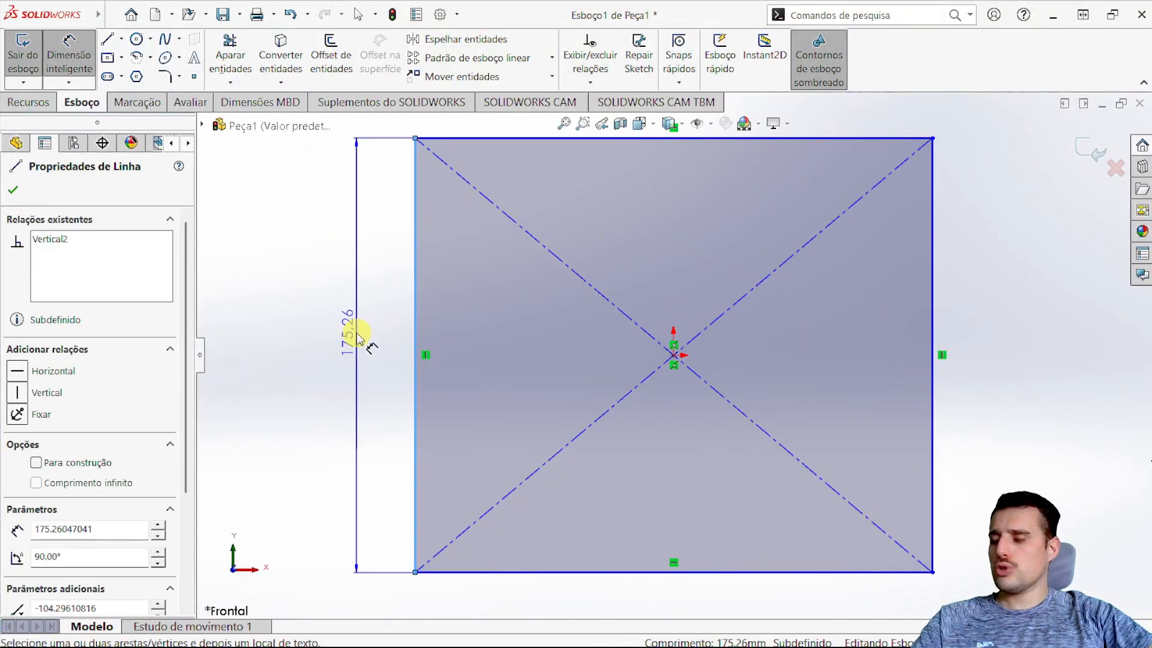
left_click(358, 336)
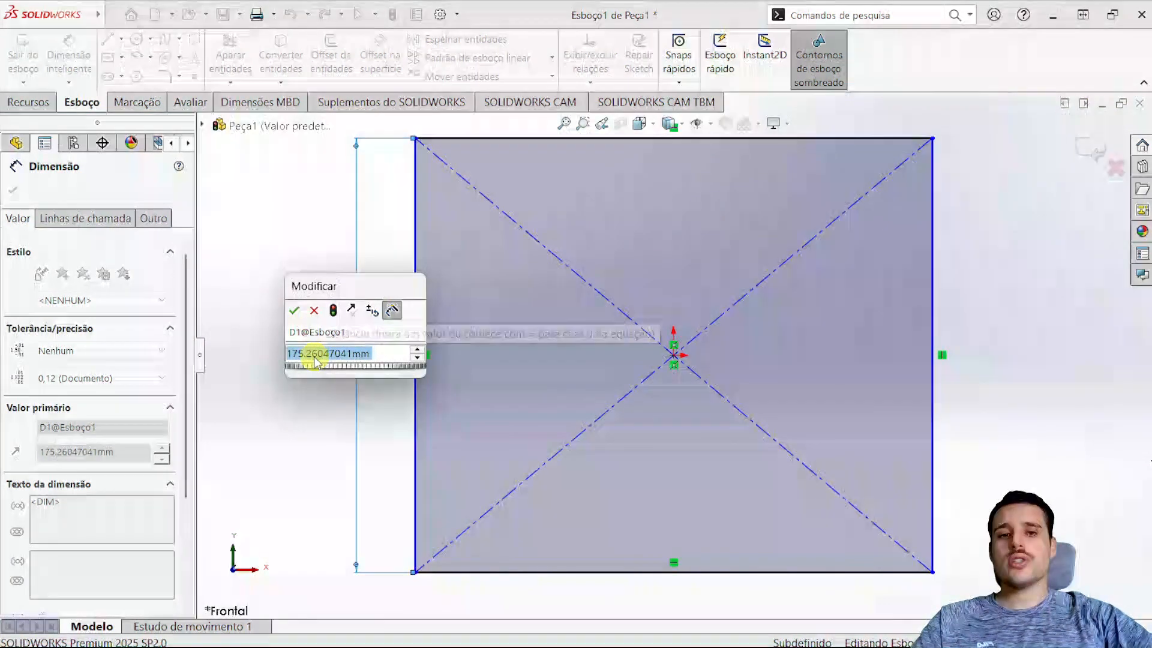
type("150")
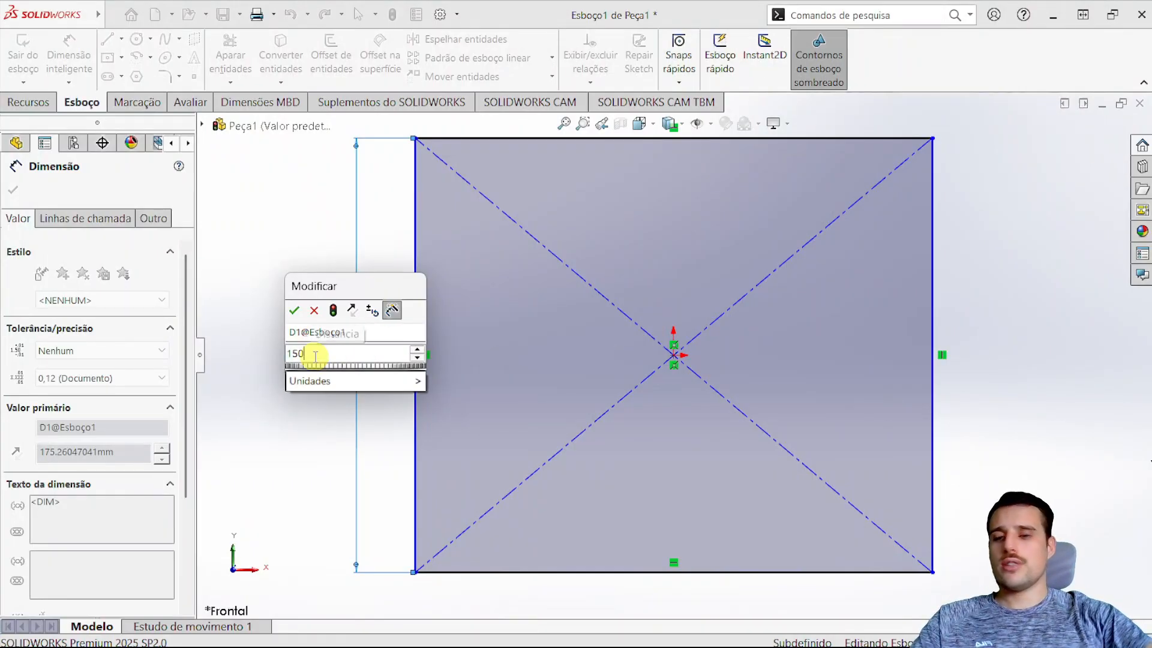
left_click(294, 311)
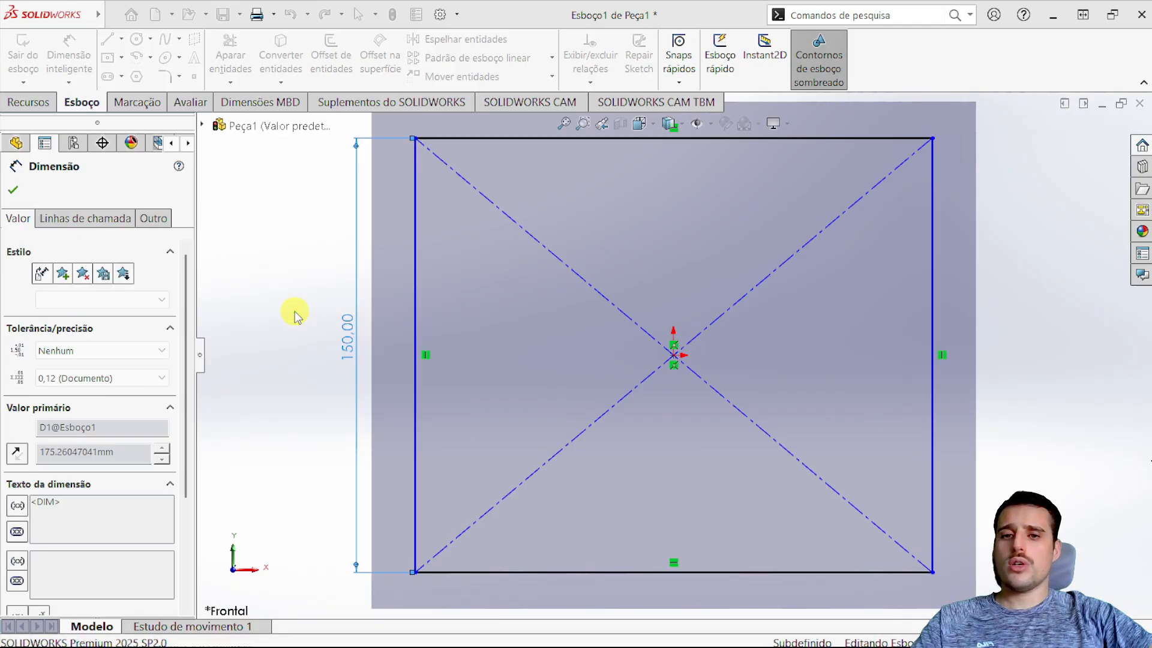
Dimension the rectangle's upper horizontal edge at 150 mm and leave the dimension tool
scroll(567, 357, "down", 3)
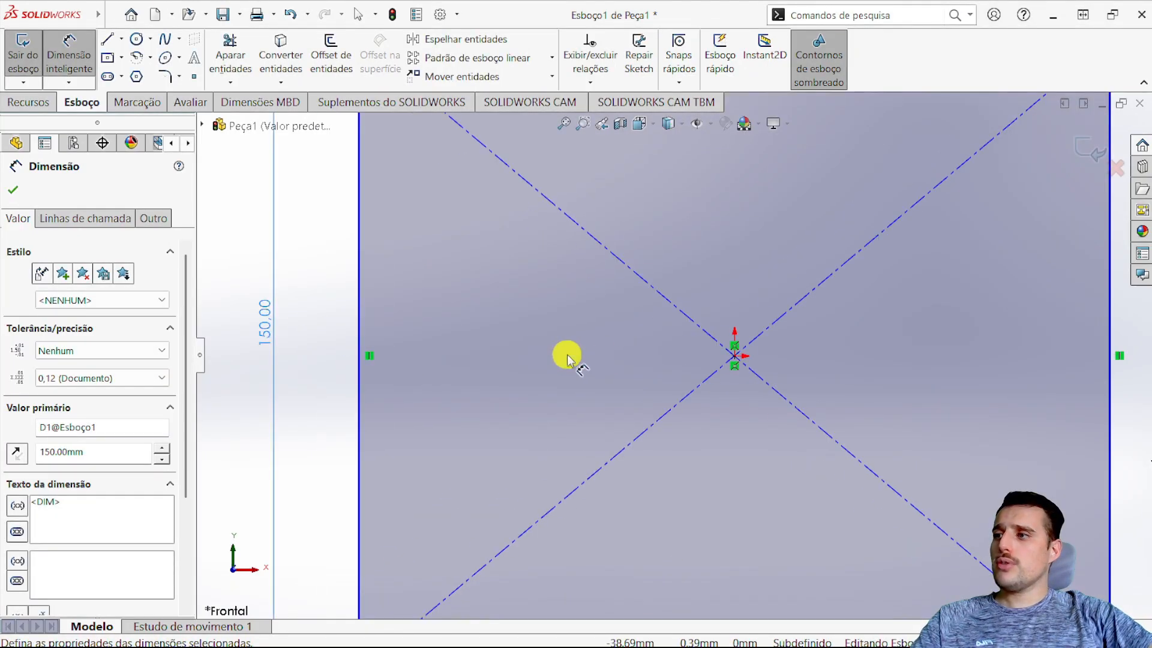
key("f")
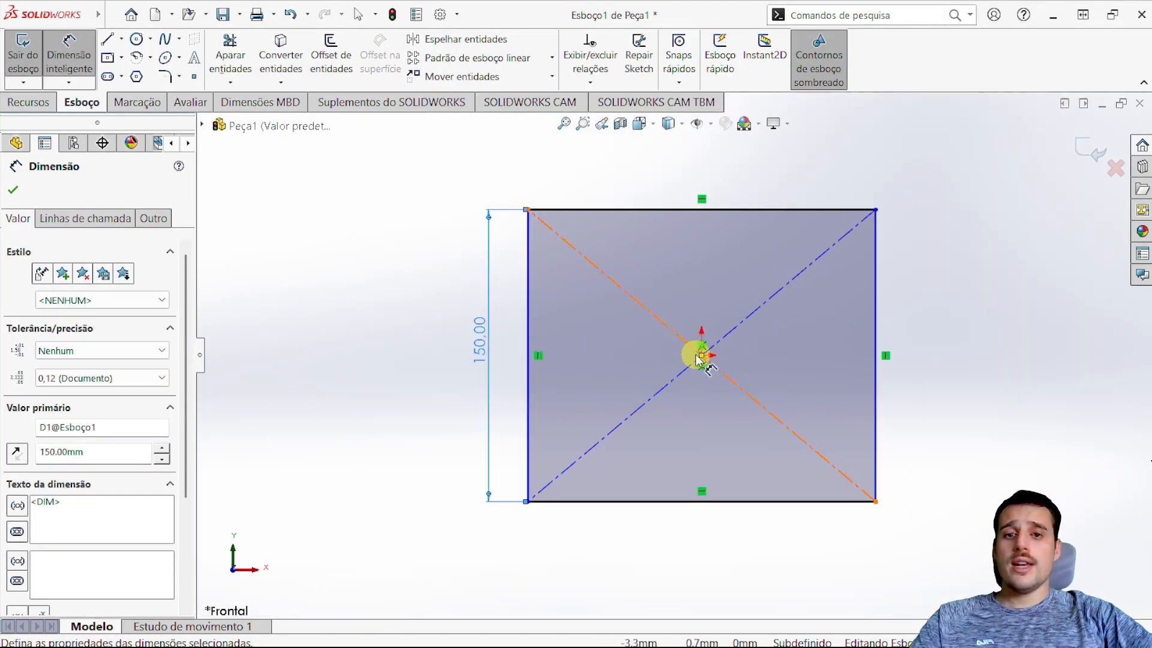
scroll(702, 358, "down", 1)
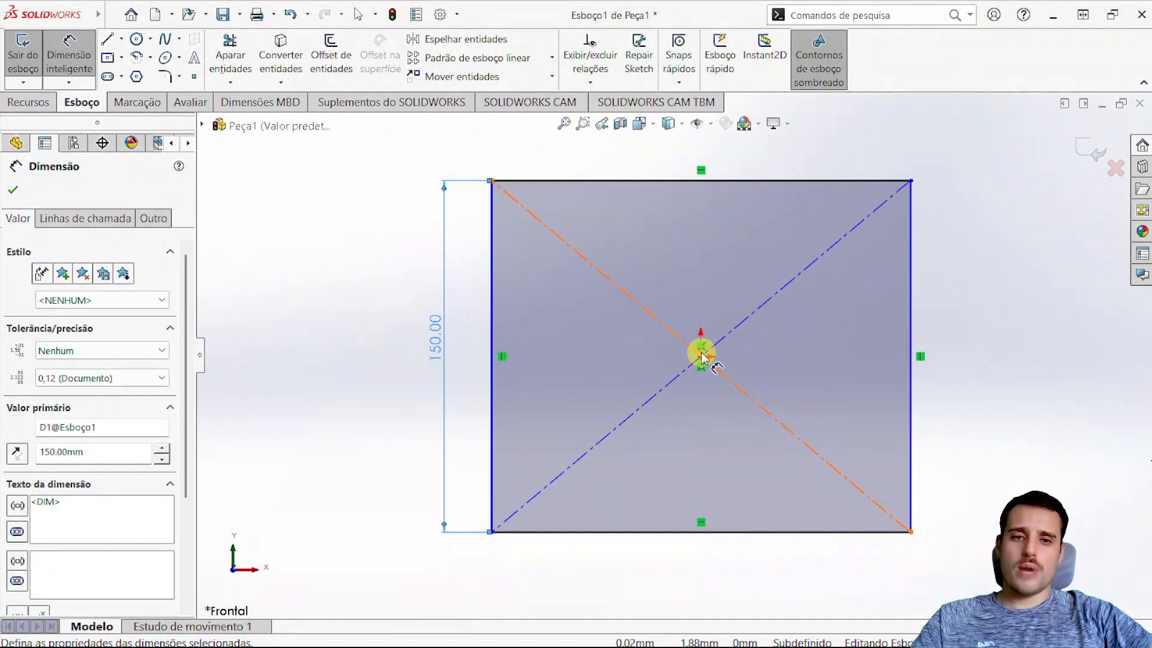
scroll(702, 356, "up", 3)
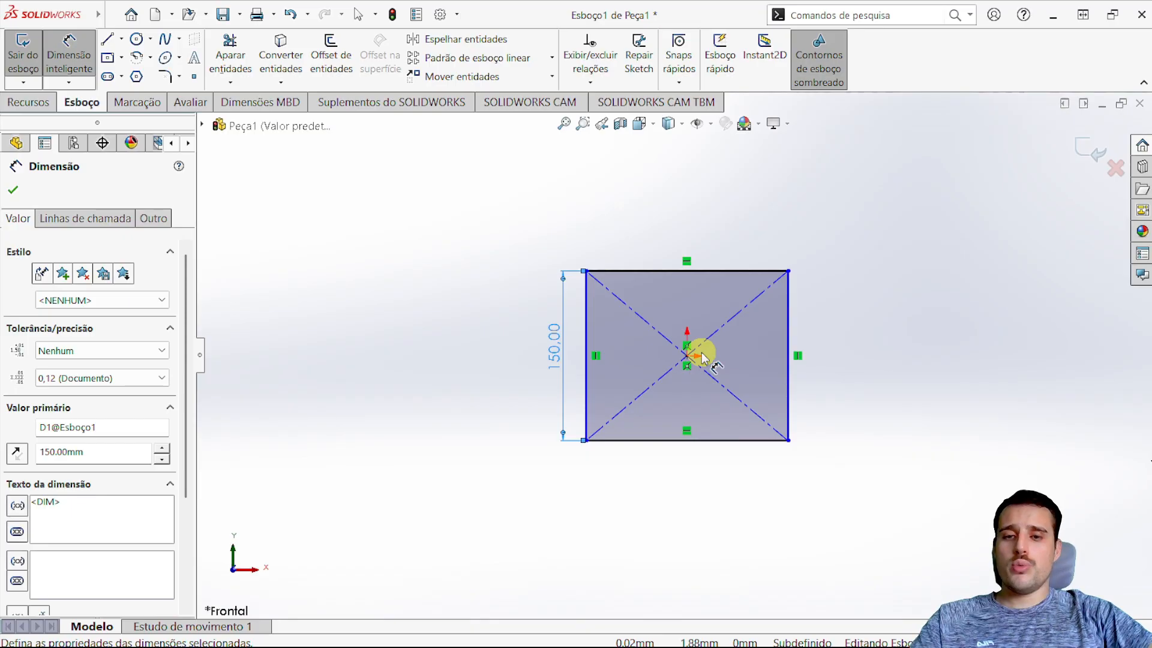
scroll(703, 356, "down", 4)
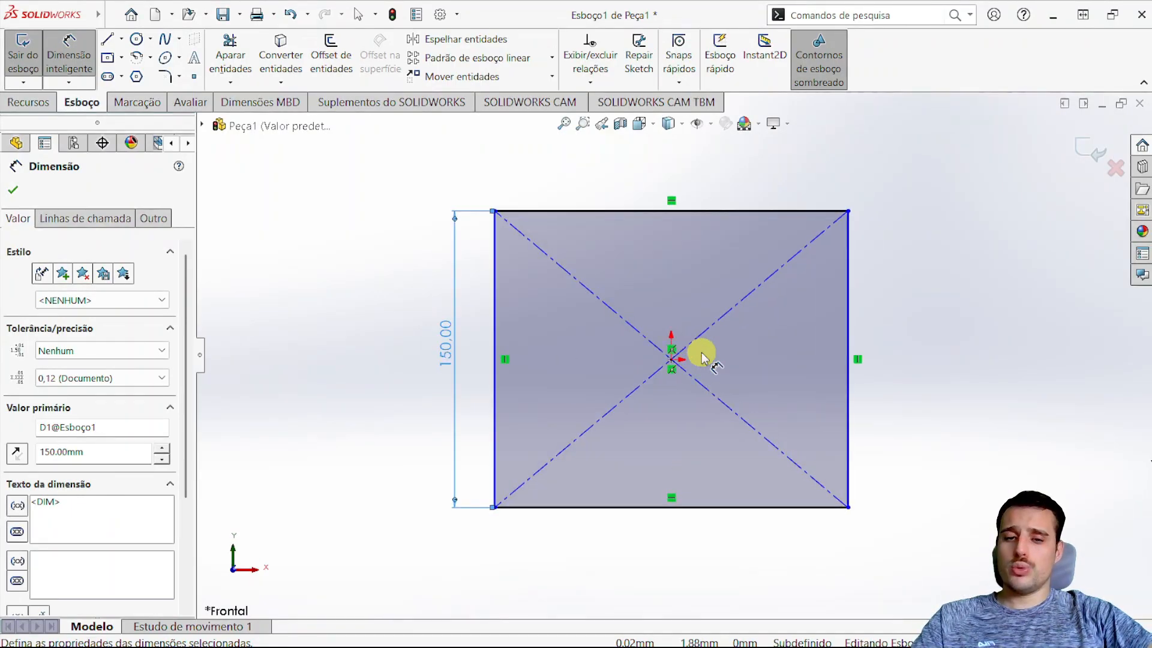
scroll(702, 356, "up", 1)
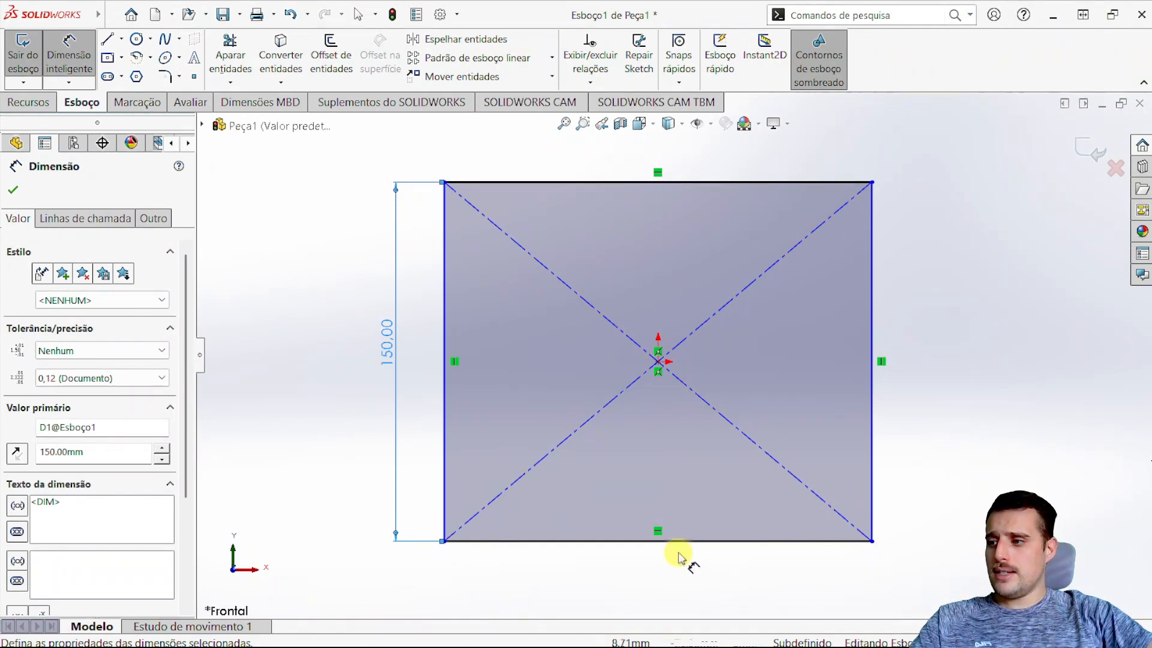
left_click(675, 182)
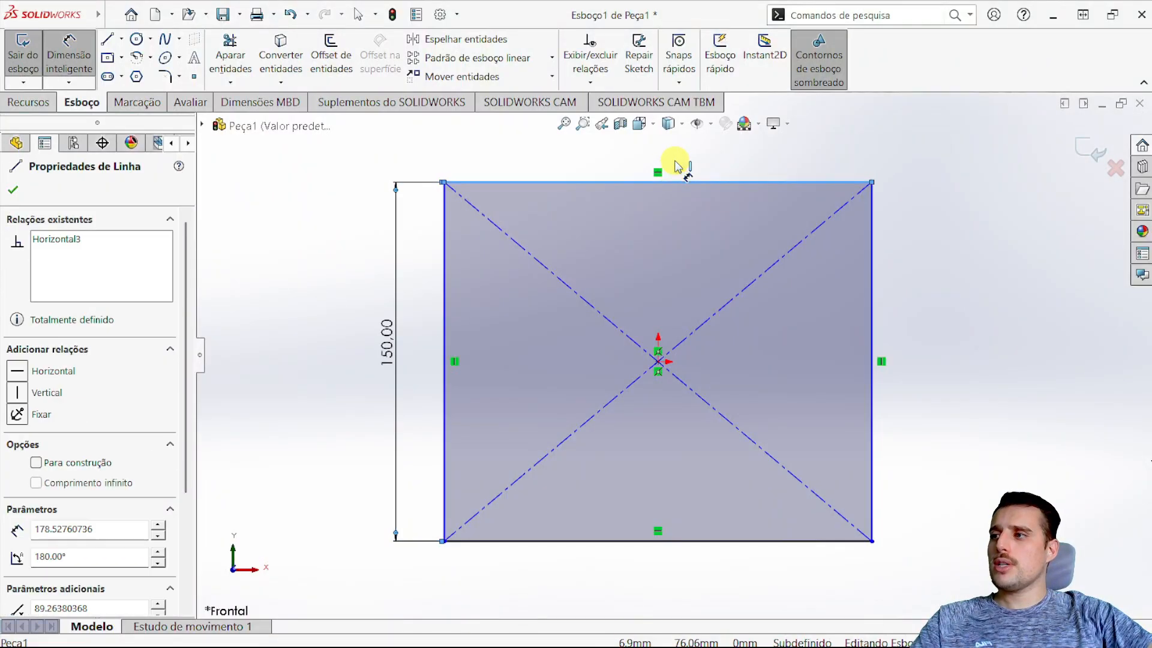
left_click(677, 163)
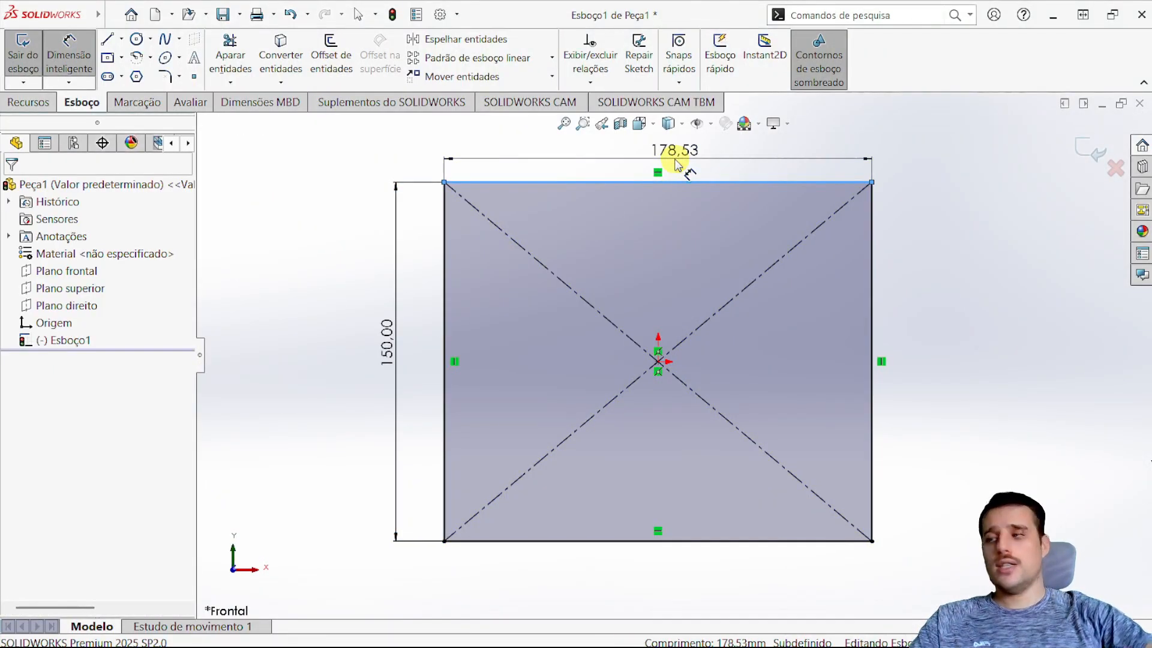
type("150")
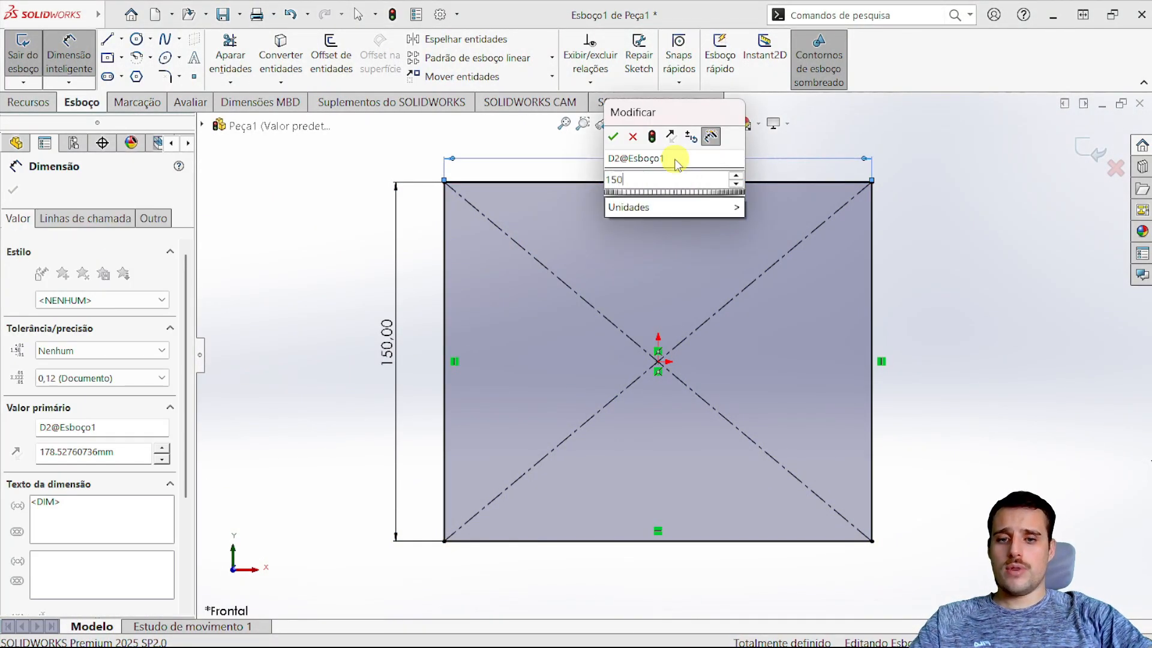
key("Escape")
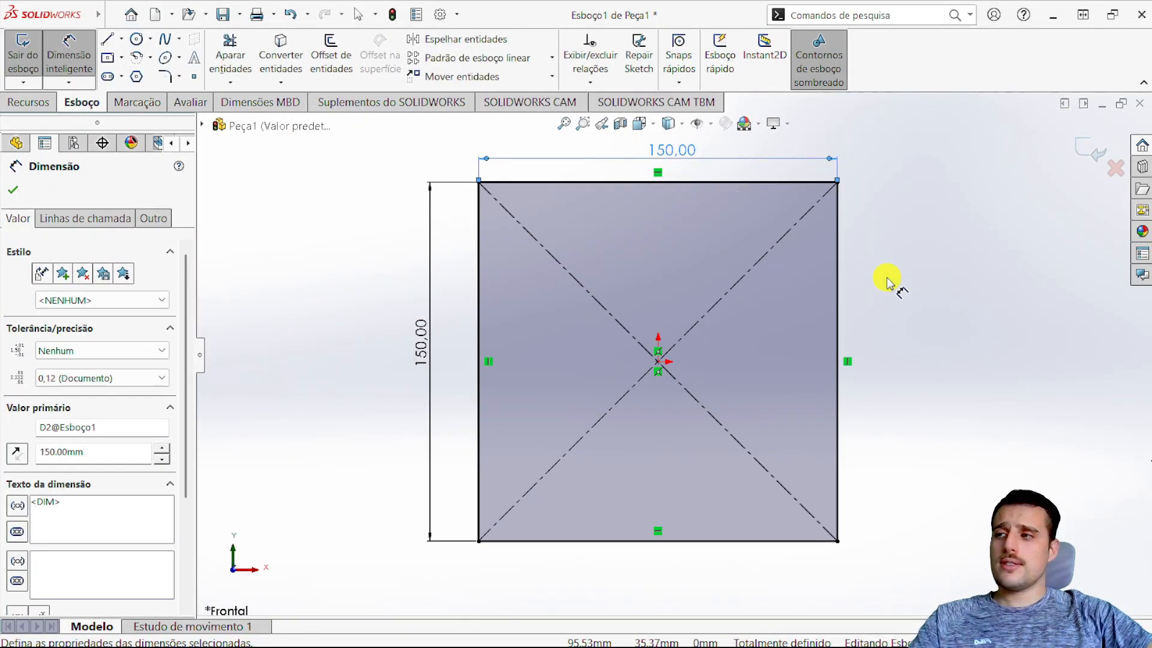
key("Escape")
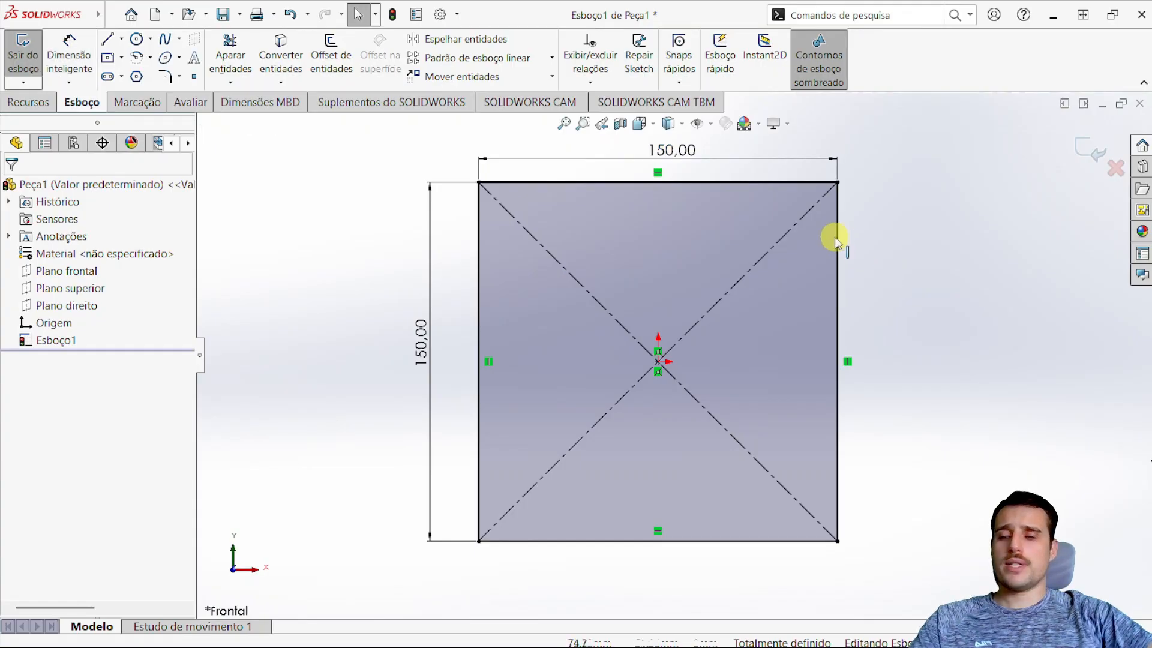
left_click(836, 183)
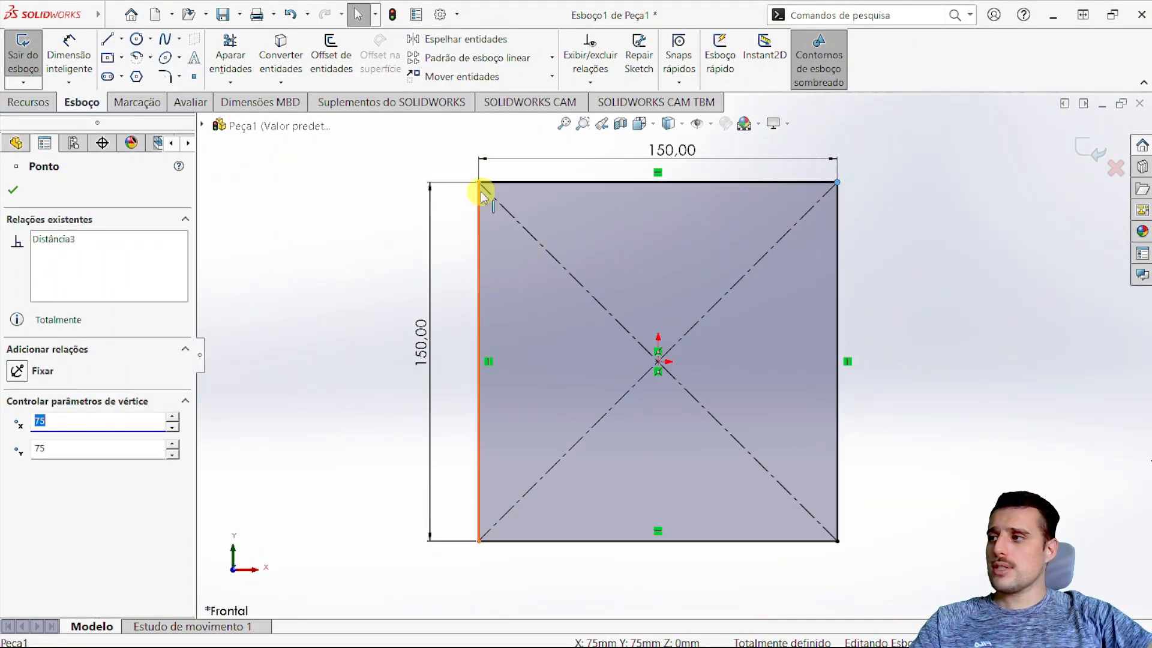
key("Escape")
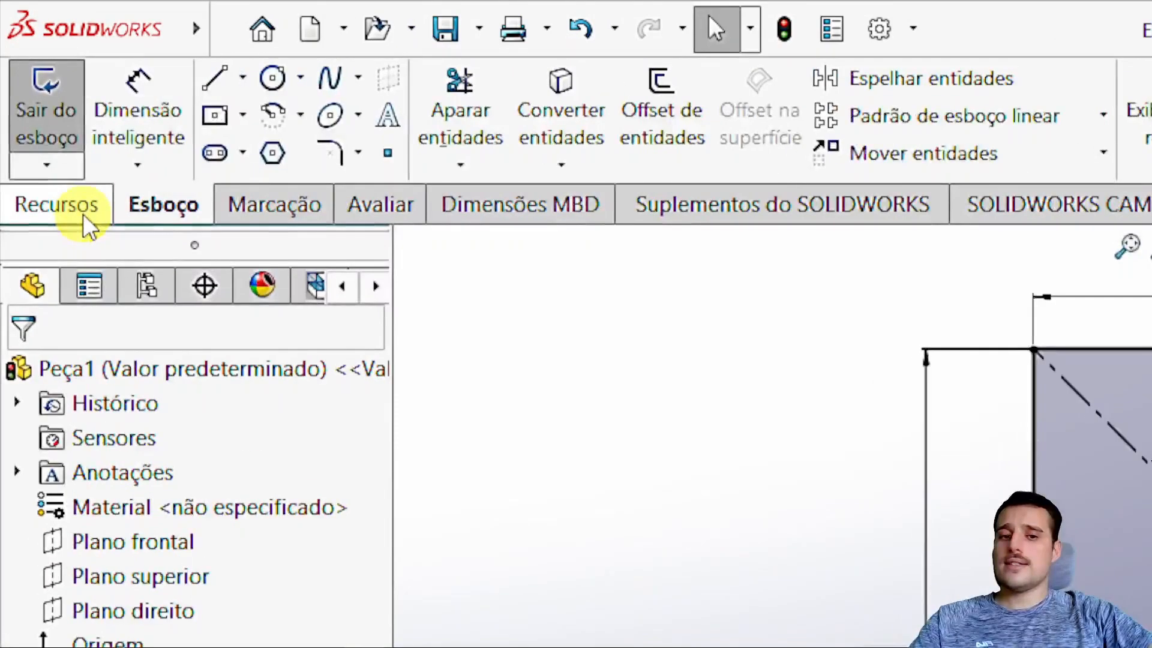
Extrude the 150 mm square sketch as a solid boss with a blind depth of 50 mm
left_click(43, 113)
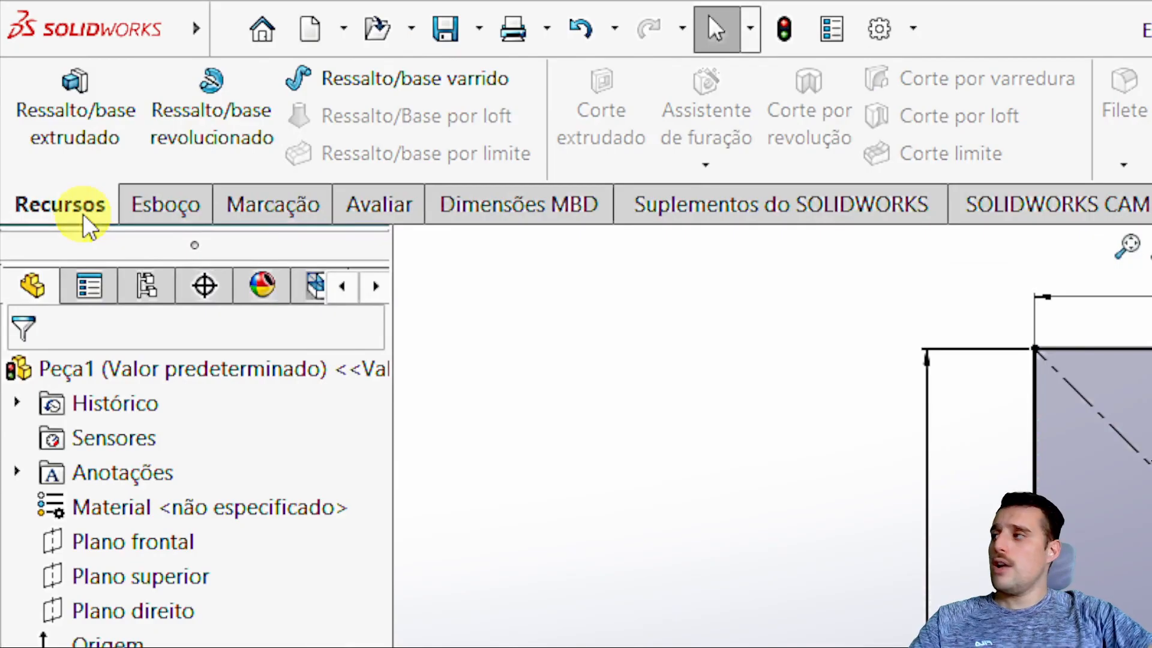
left_click(70, 113)
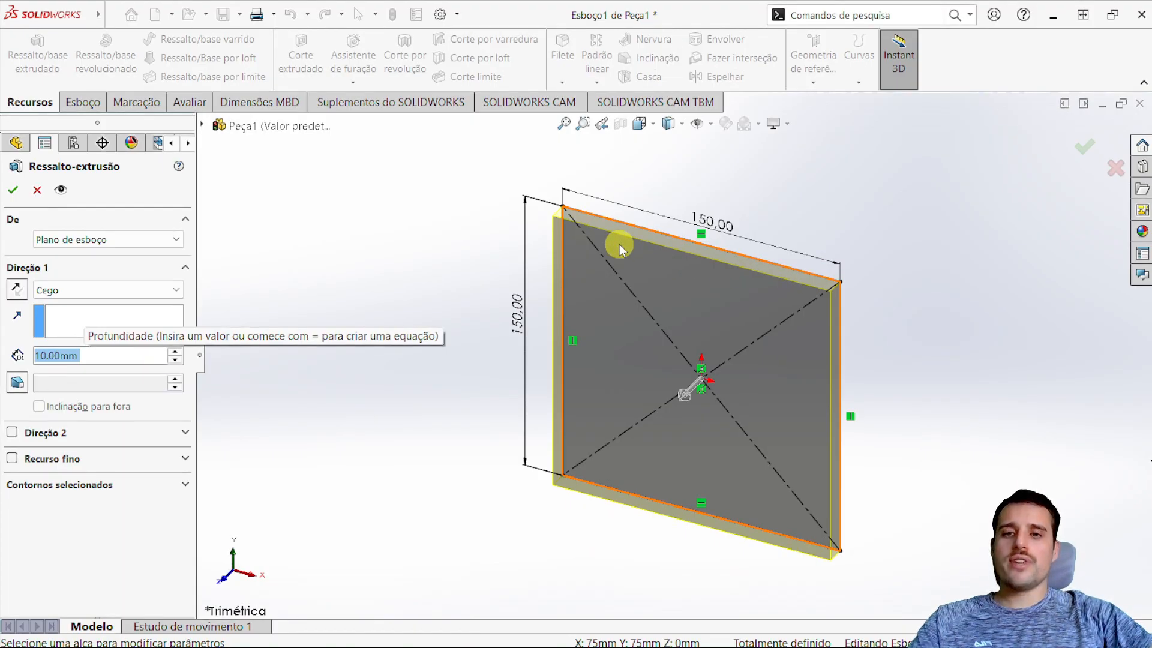
left_click(92, 358)
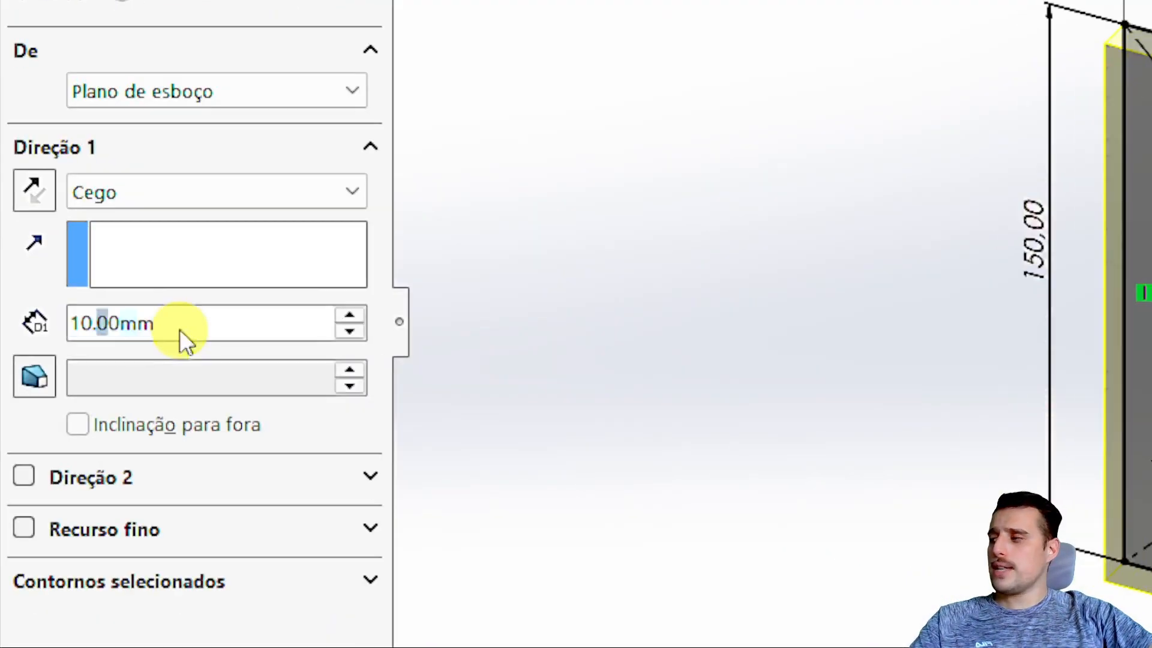
double_click(204, 312)
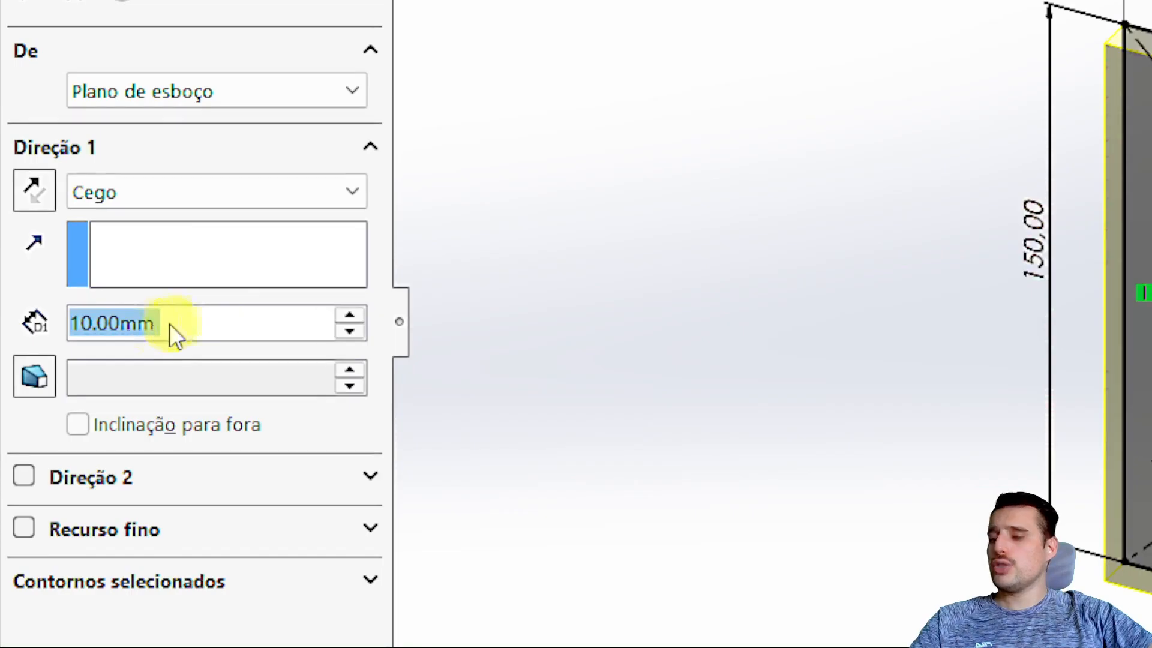
left_click_drag(177, 324, 71, 326)
type("50")
key("Return")
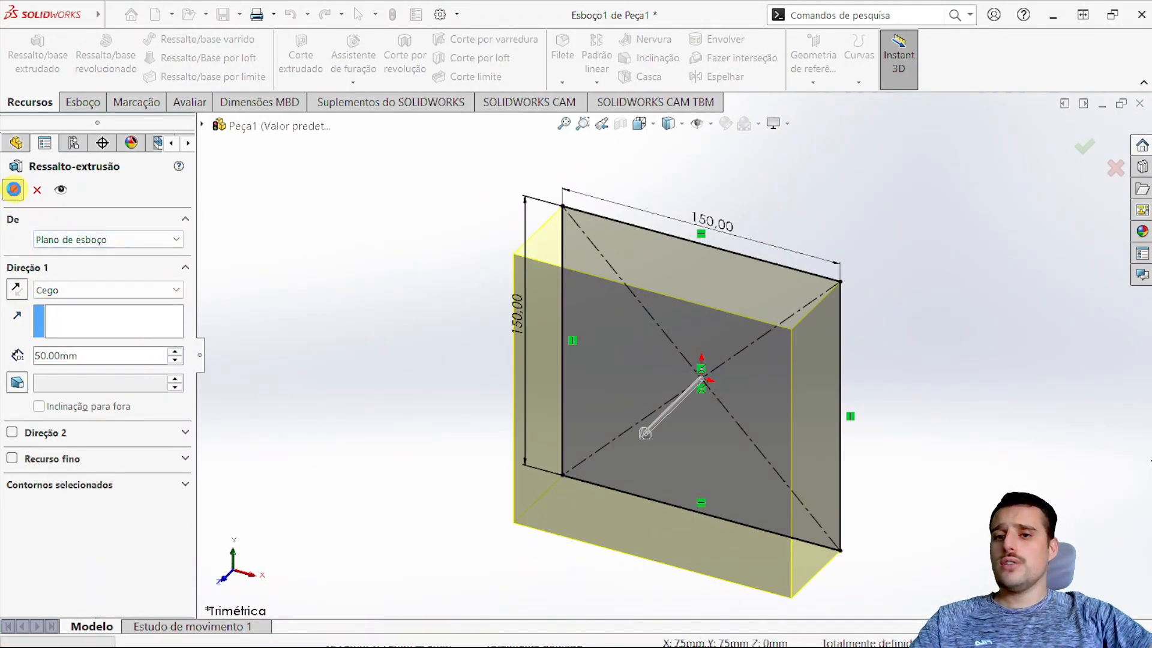
left_click(13, 190)
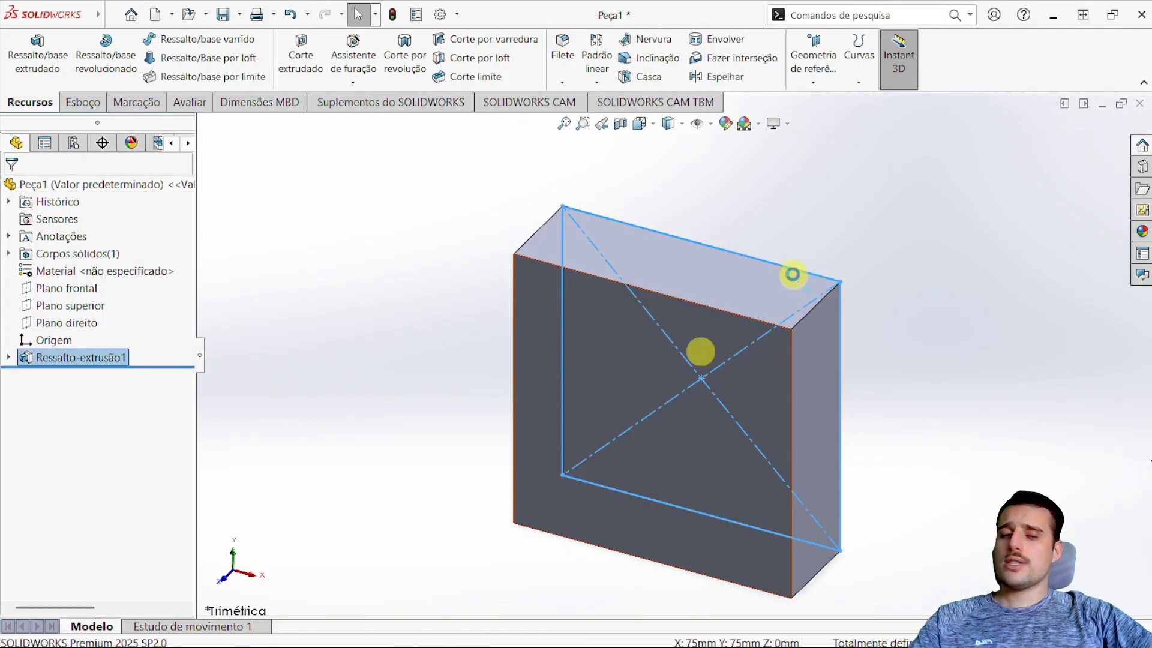
Sketch a circle centred on the origin on the block's front face, with a radius of about 52 mm
middle_click_drag(764, 407, 721, 312)
left_click(833, 314)
scroll(760, 361, "up", 3)
scroll(718, 370, "down", 1)
middle_click_drag(718, 370, 766, 389)
left_click(84, 103)
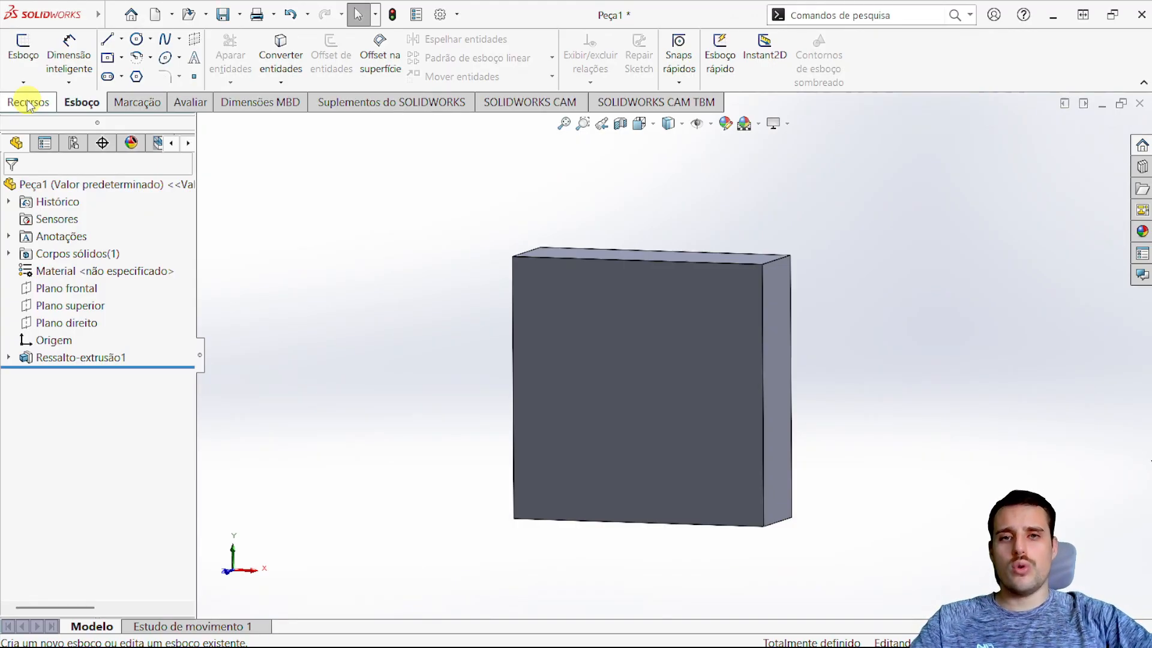
left_click(28, 103)
left_click(81, 102)
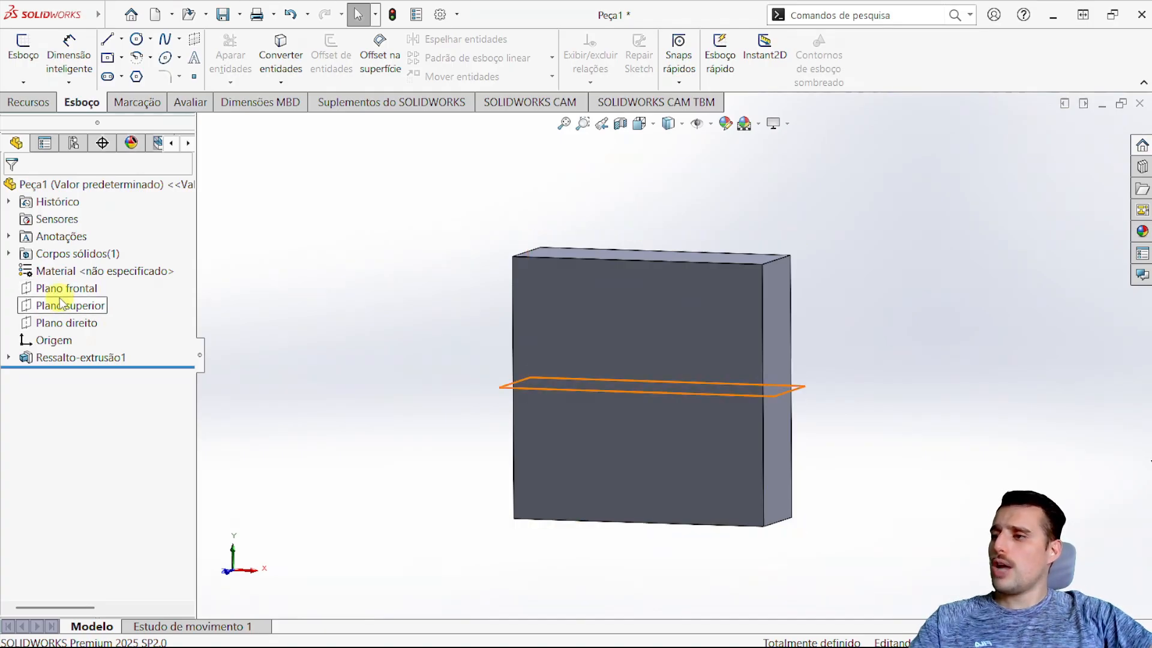
left_click(621, 374)
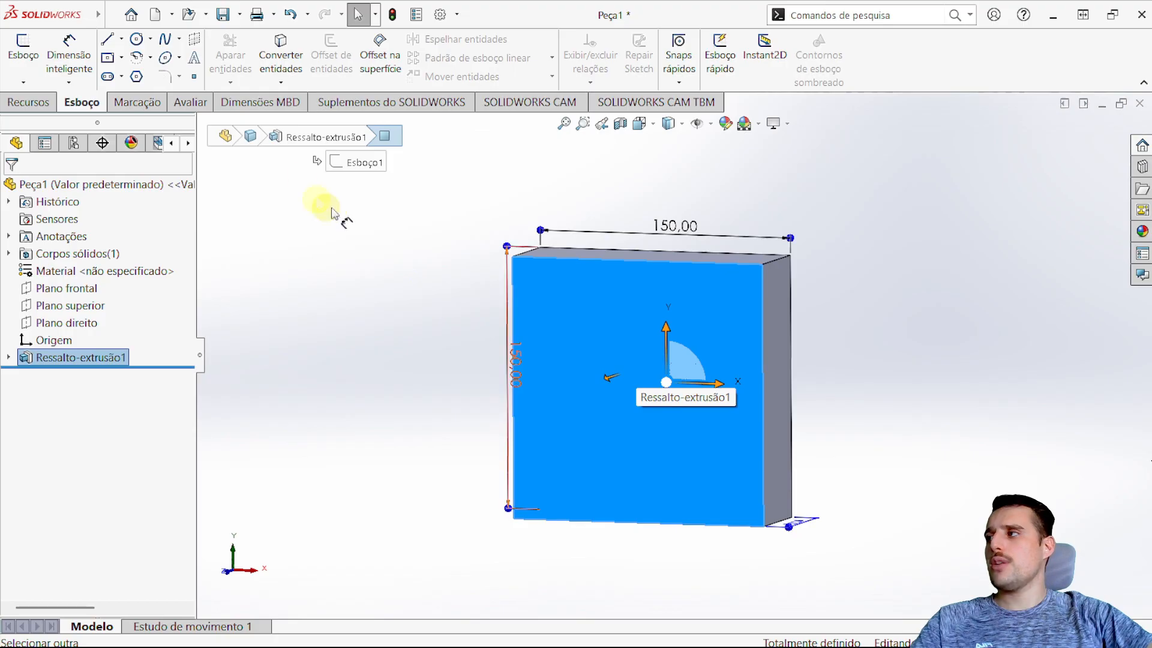
left_click(138, 41)
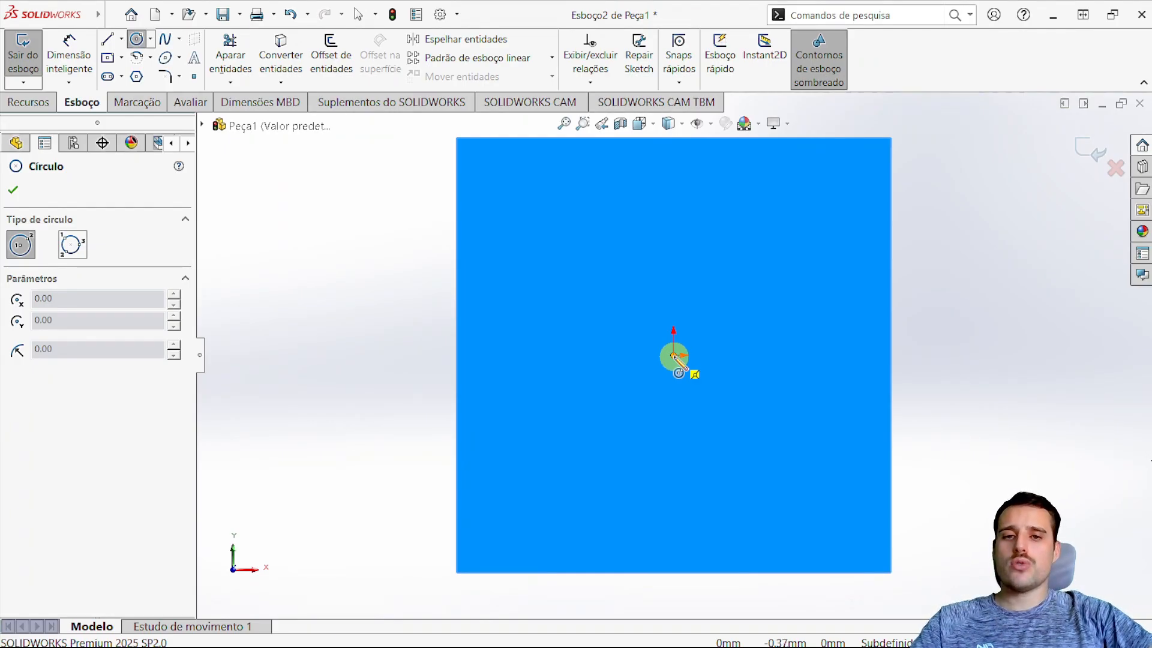
left_click(674, 355)
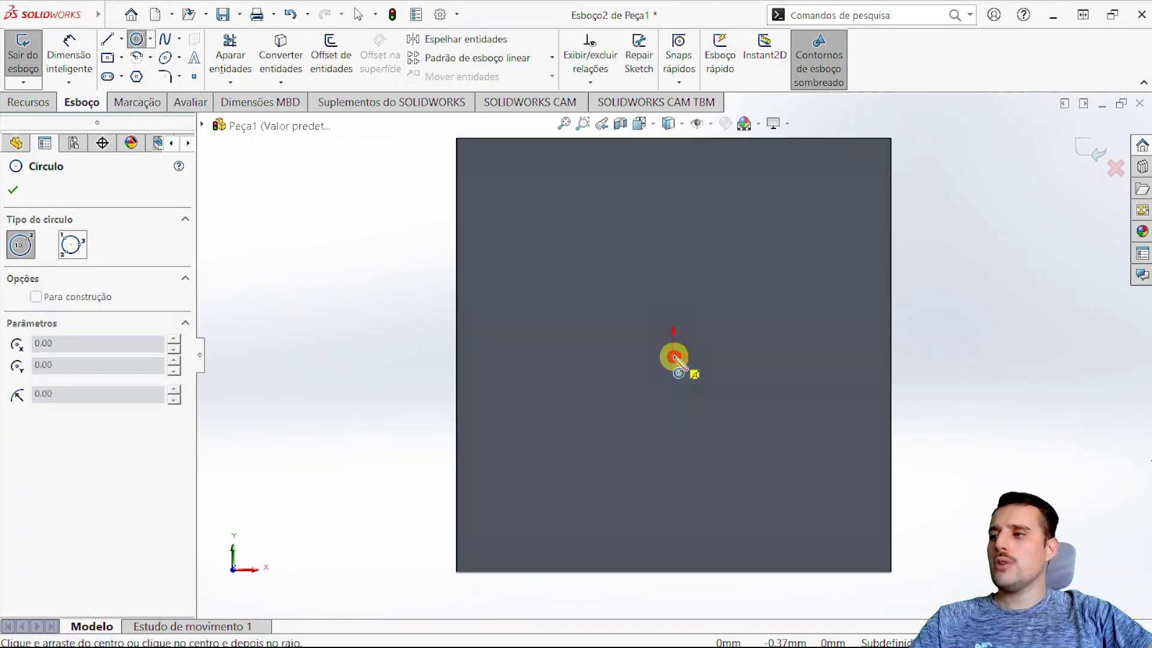
left_click(825, 342)
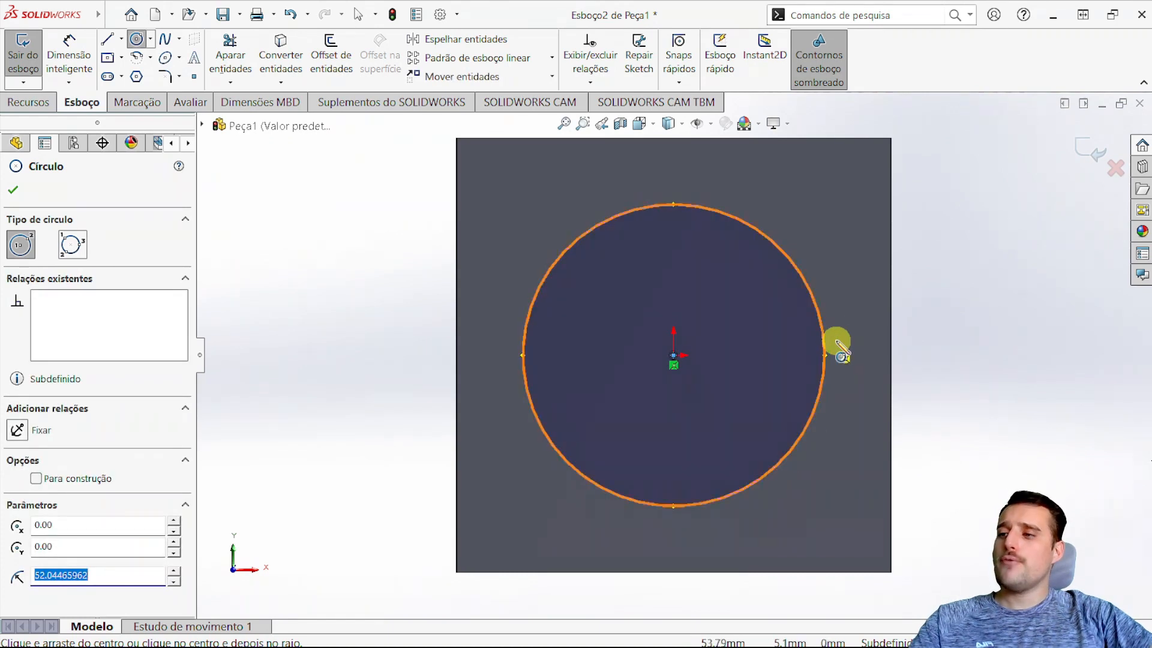
key("Escape")
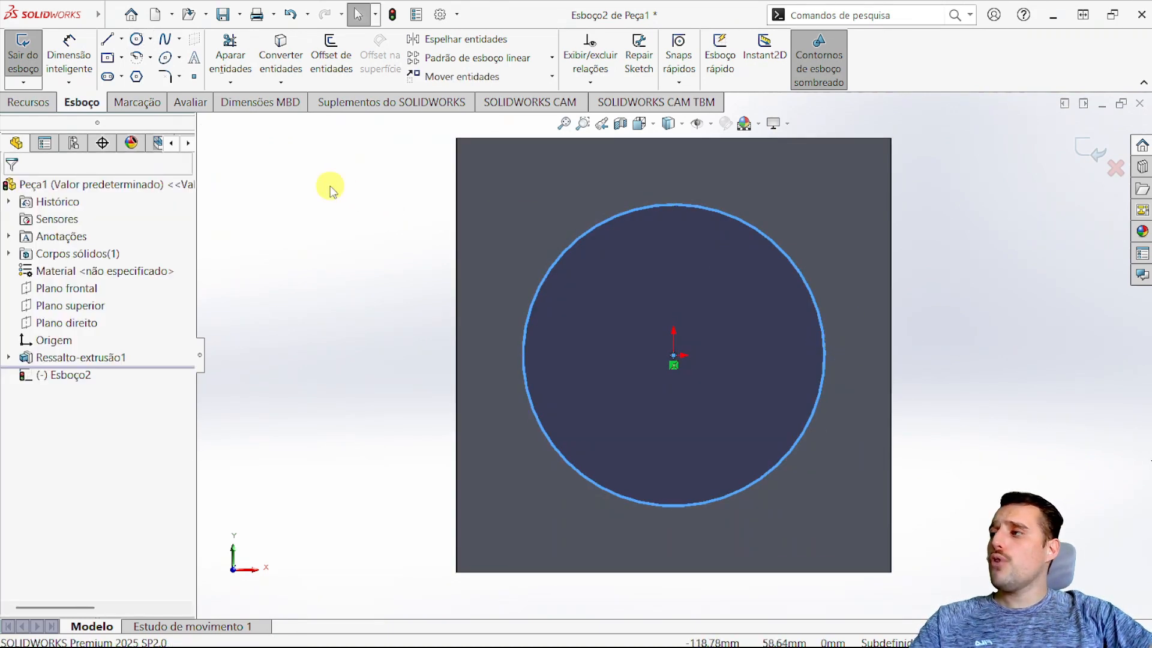
Dimension the circle's diameter with Smart Dimension and set it to 75 mm
left_click(83, 58)
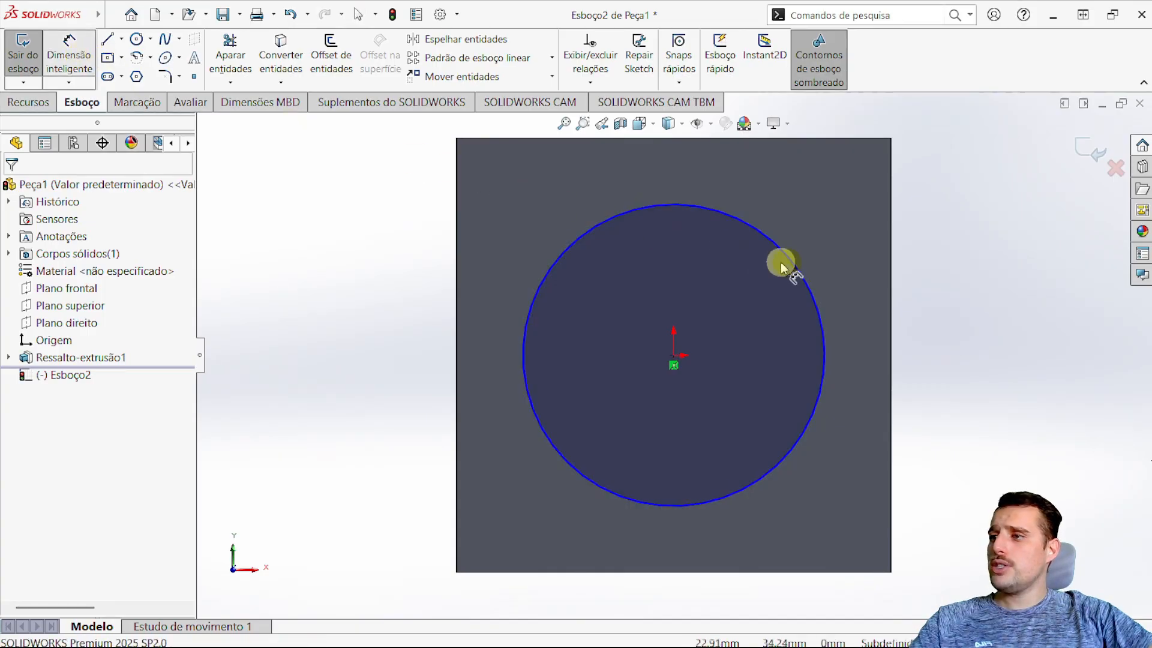
left_click(799, 271)
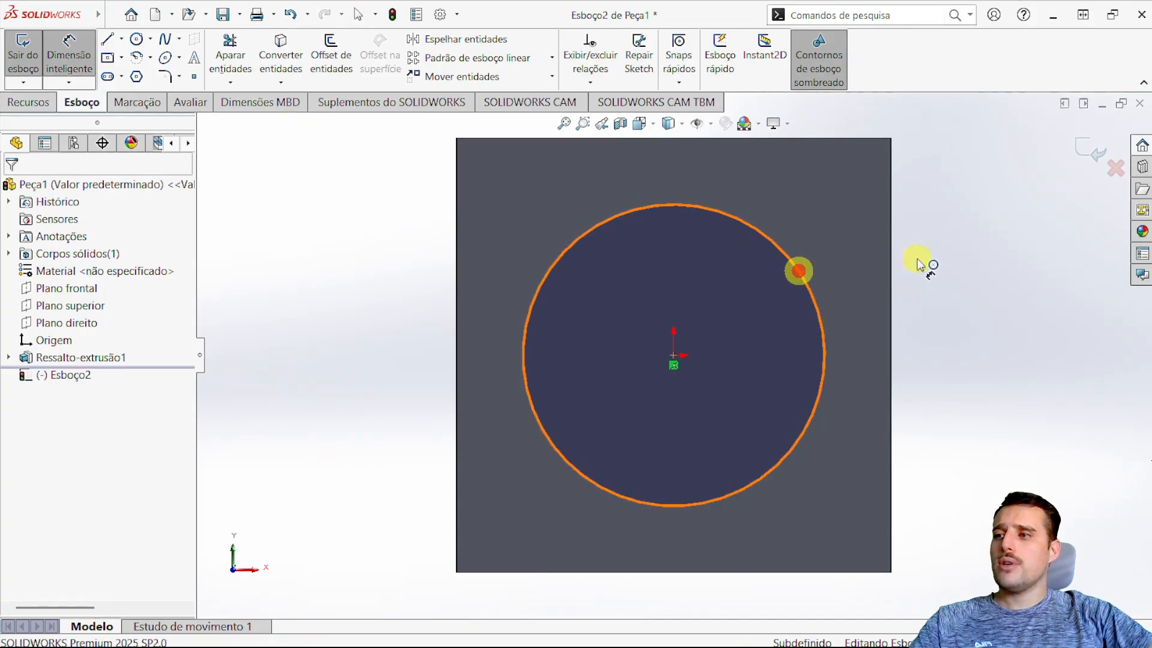
left_click(986, 283)
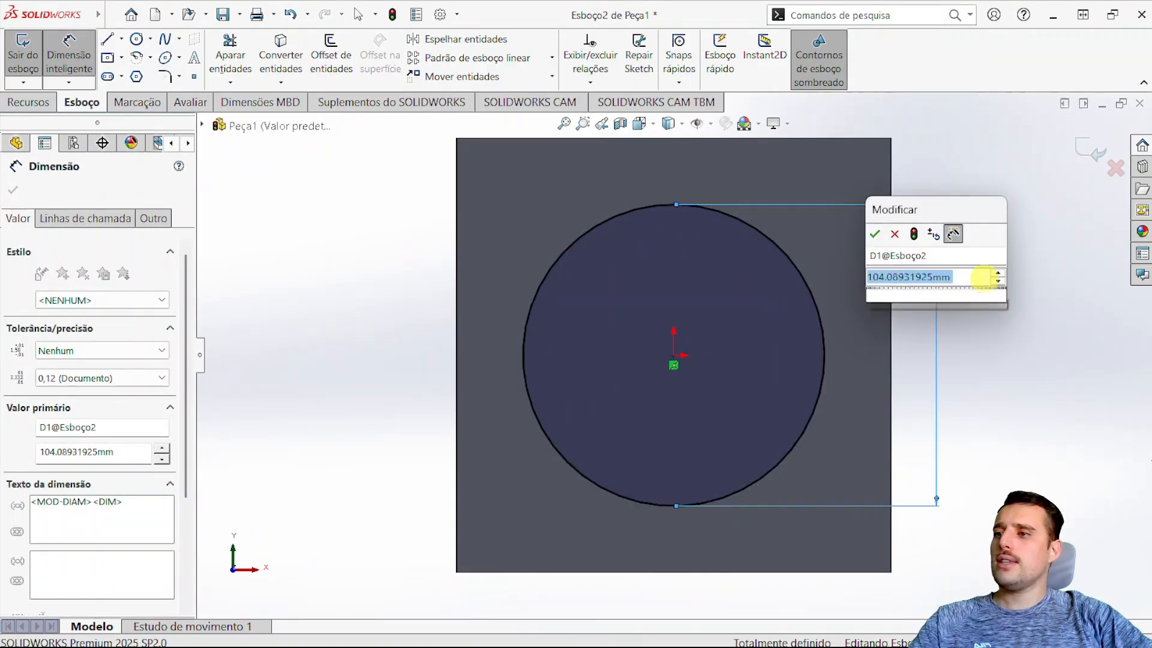
type("75")
key("Escape")
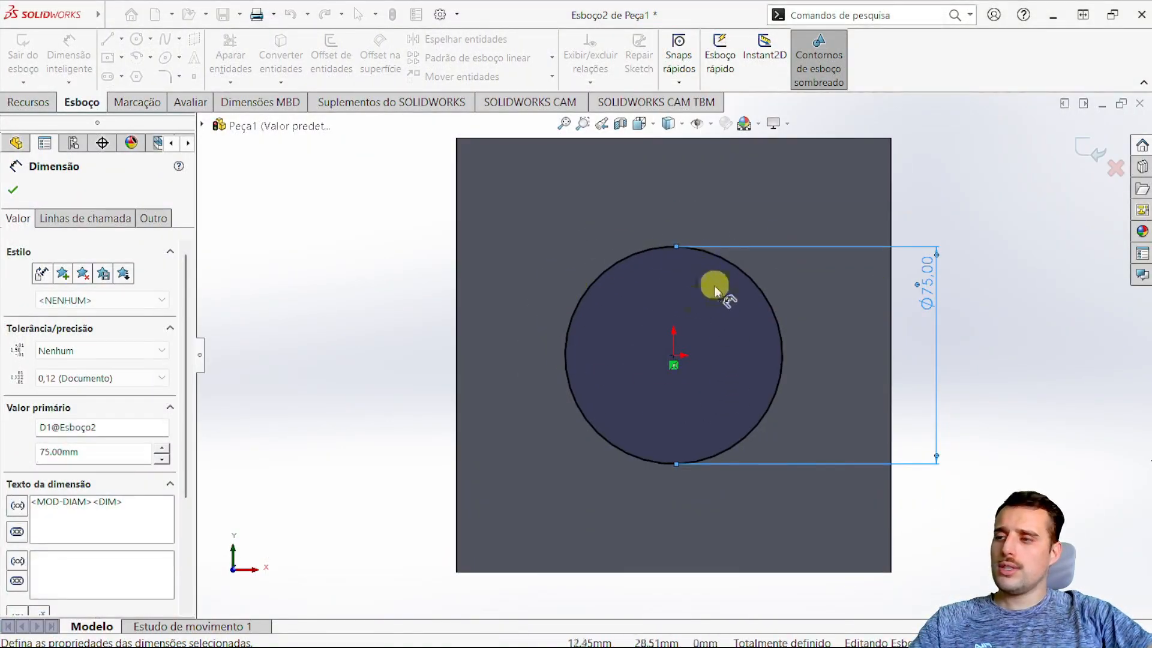
Start an extruded cut from the circle sketch on the block's front face
left_click(30, 104)
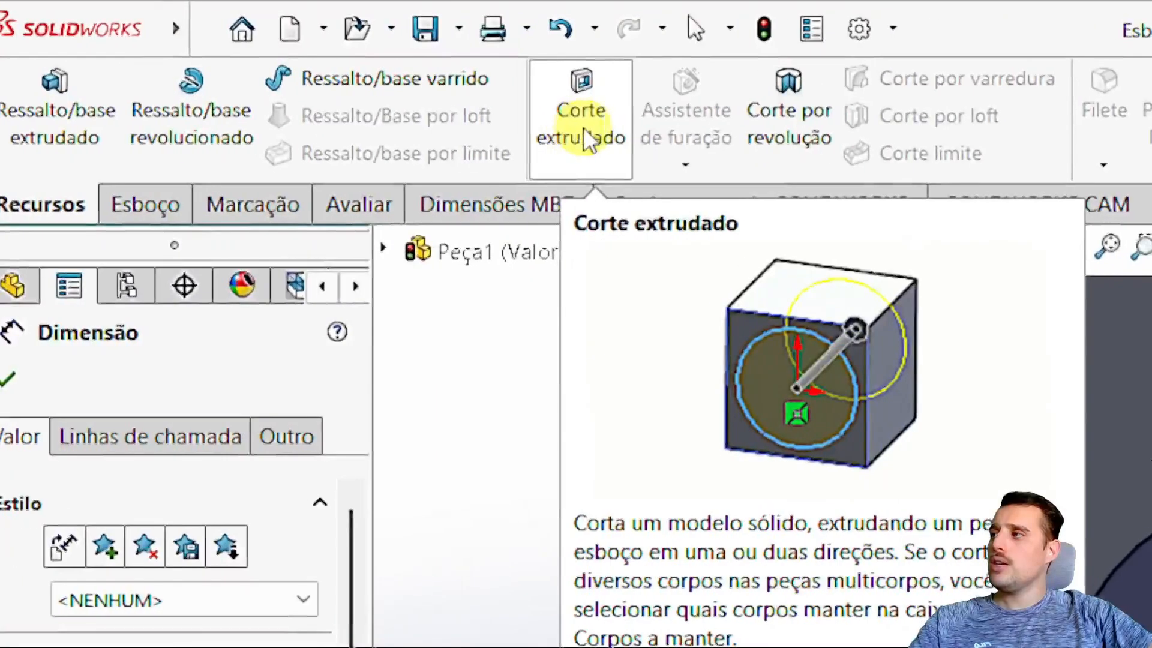
left_click(306, 68)
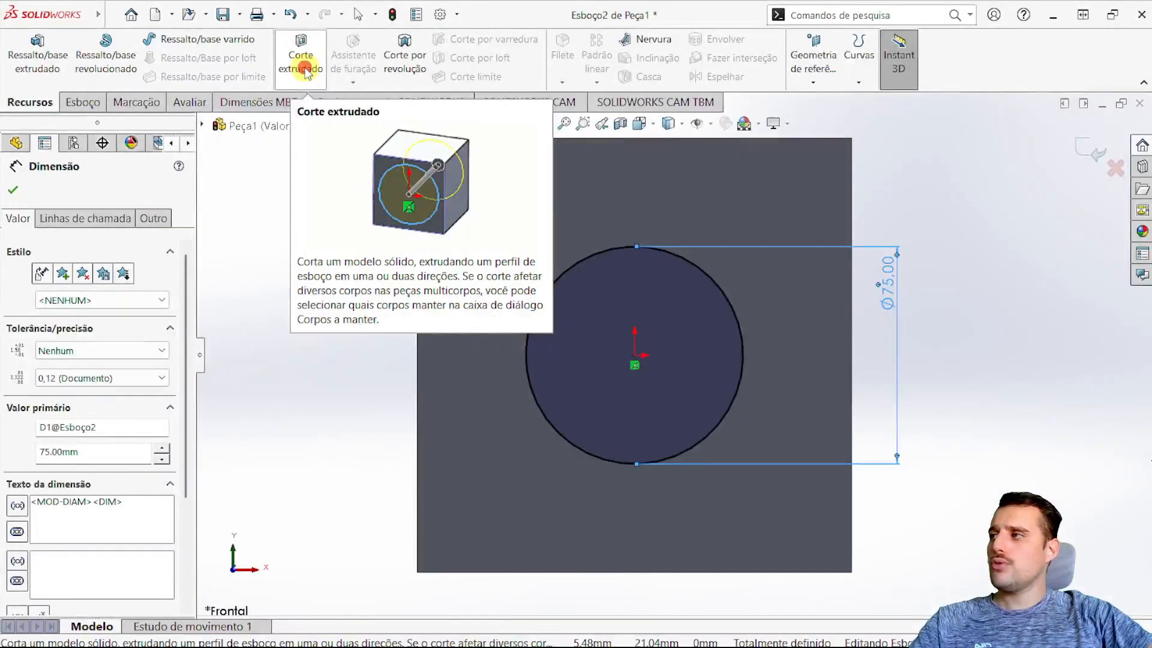
left_click(304, 68)
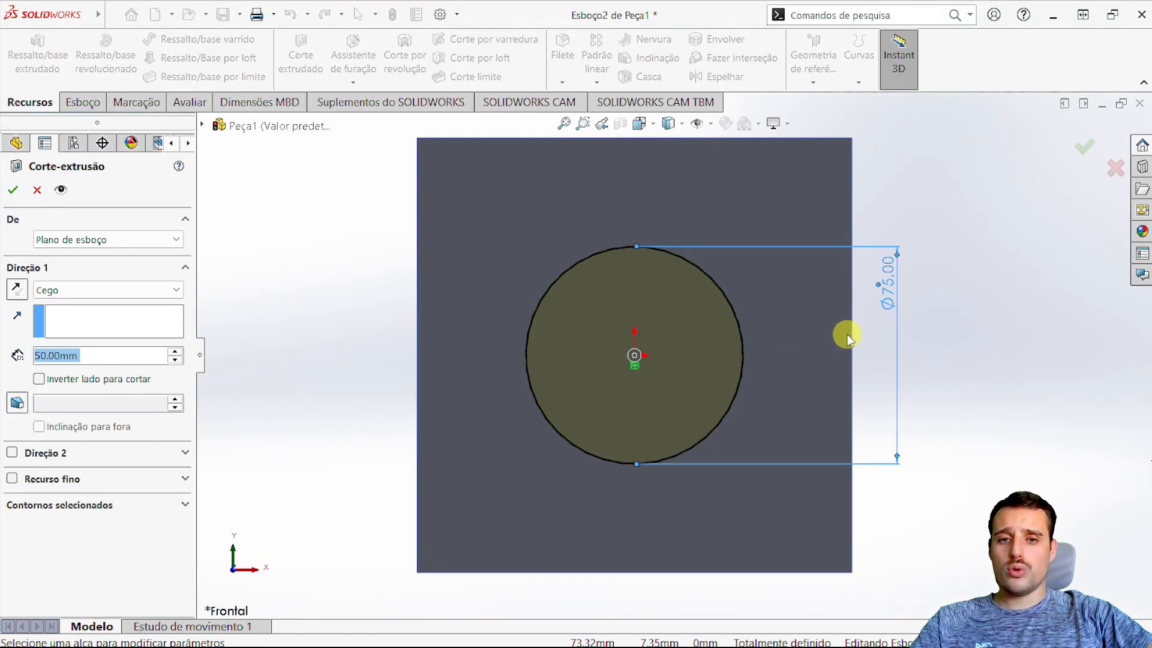
middle_click_drag(847, 334, 764, 351)
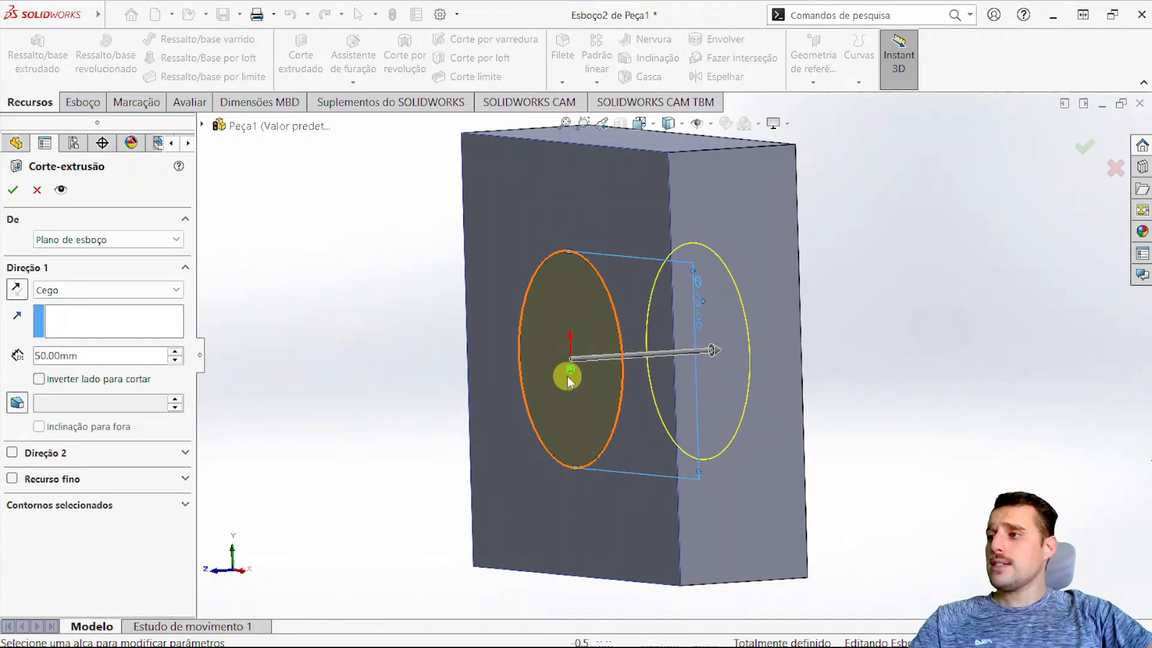
Keep the cut's end condition as blind (Cego) and set its depth to 30 mm
left_click(49, 294)
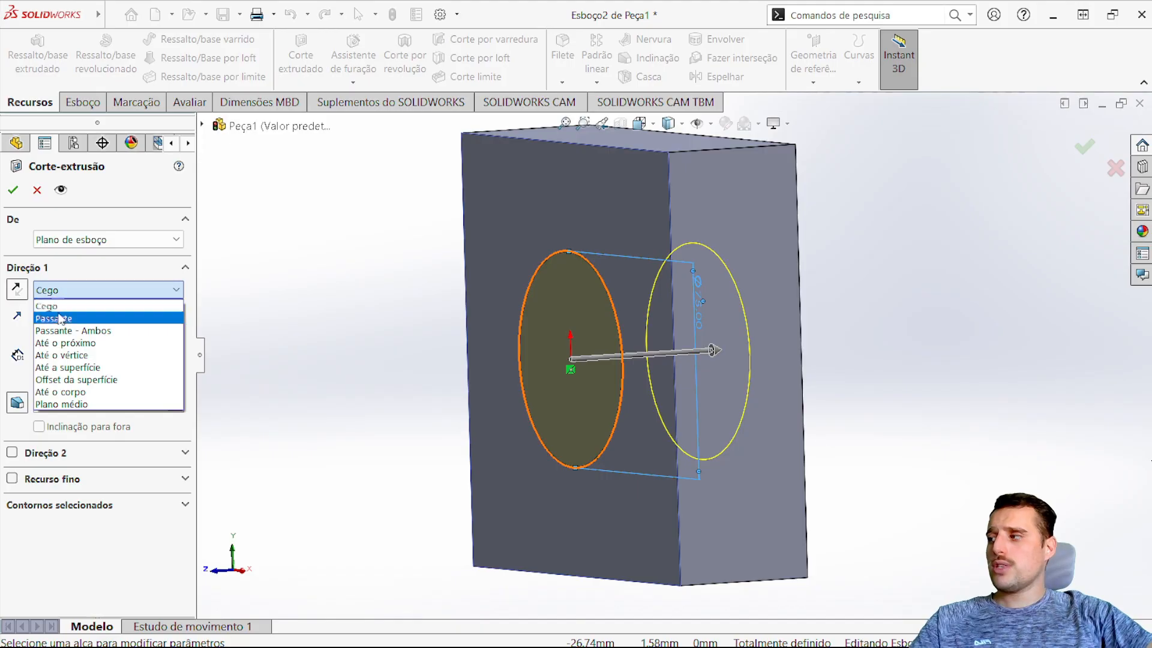
left_click(46, 306)
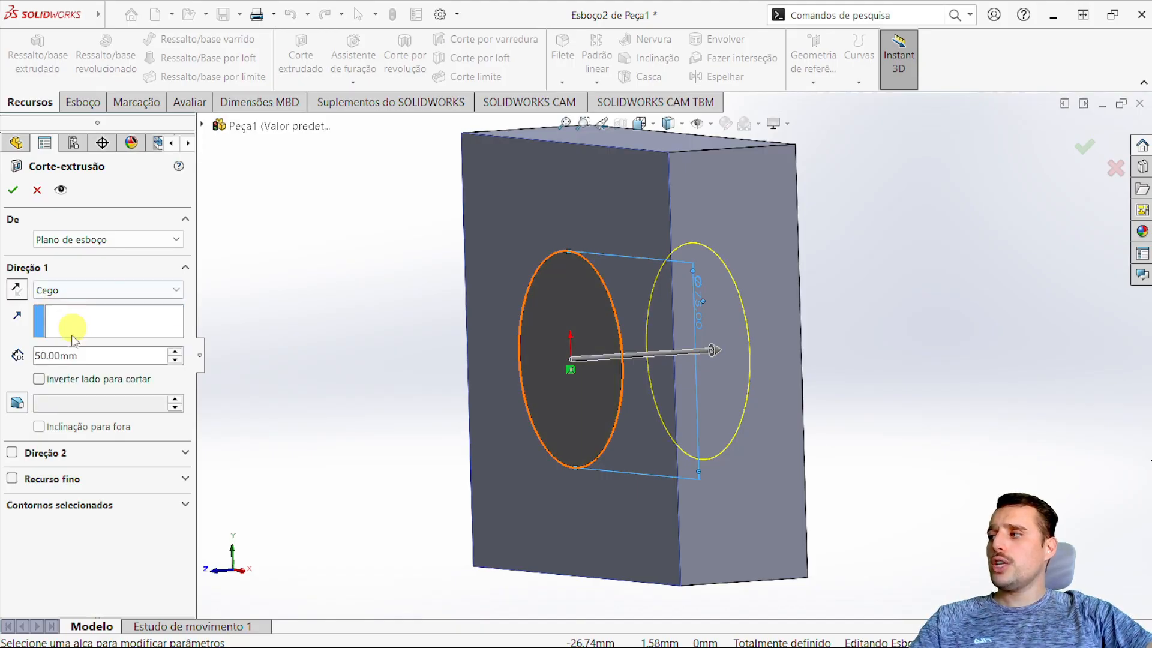
middle_click_drag(810, 360, 774, 367)
left_click(73, 356)
left_click_drag(46, 355, 37, 353)
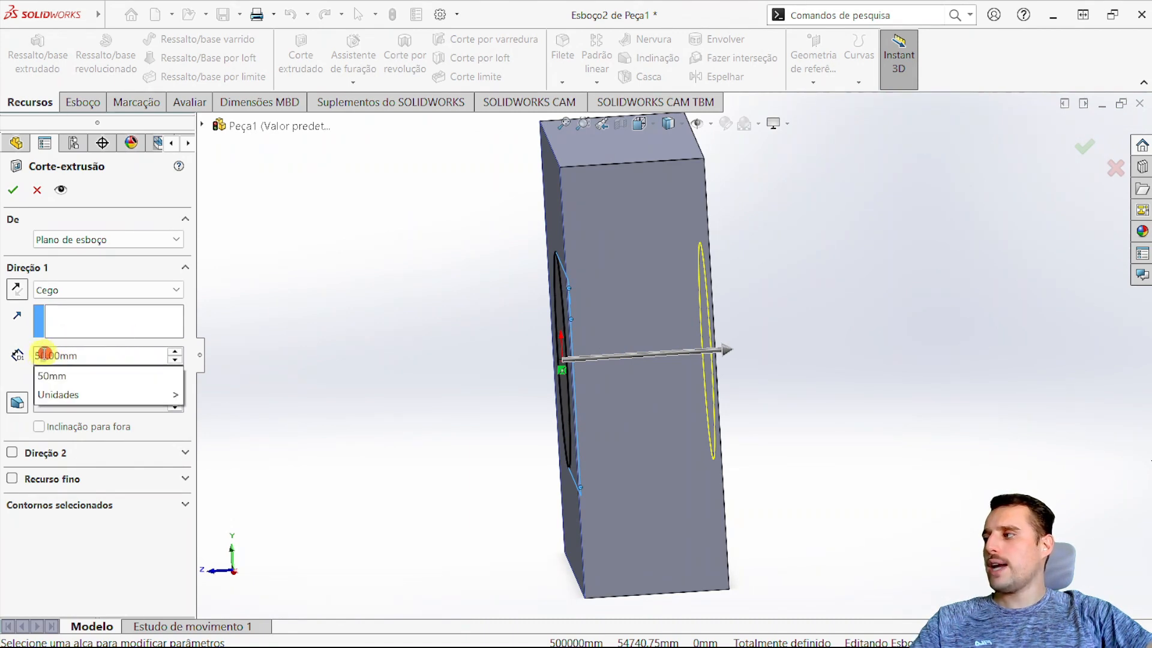
left_click(34, 357)
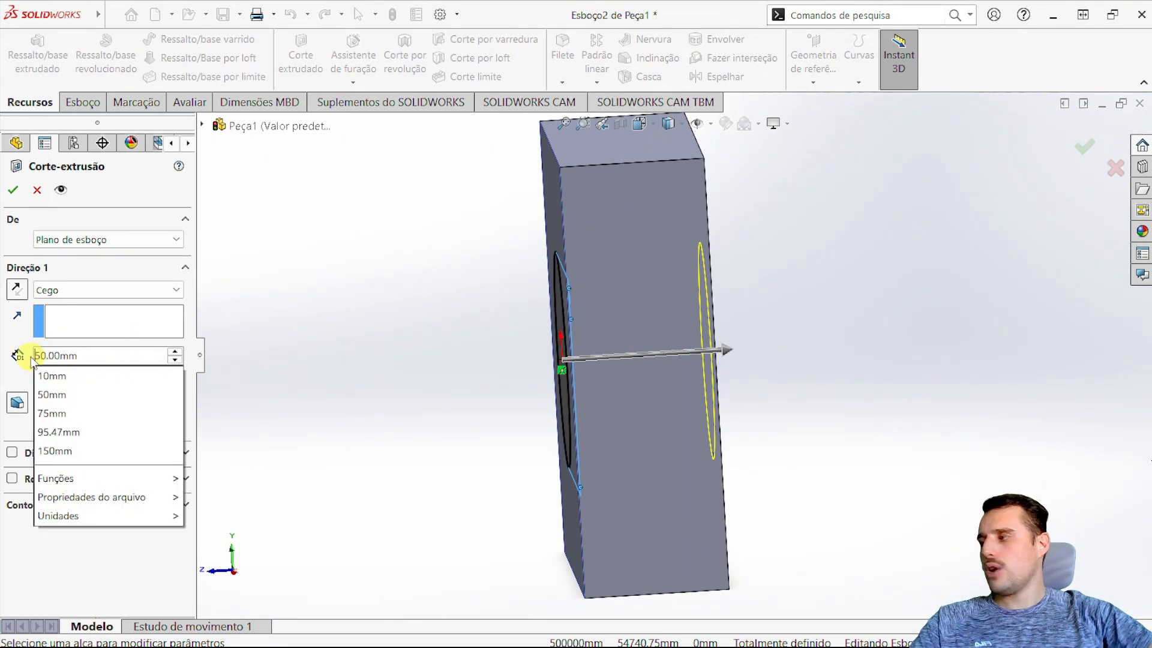
key("Delete")
type("3")
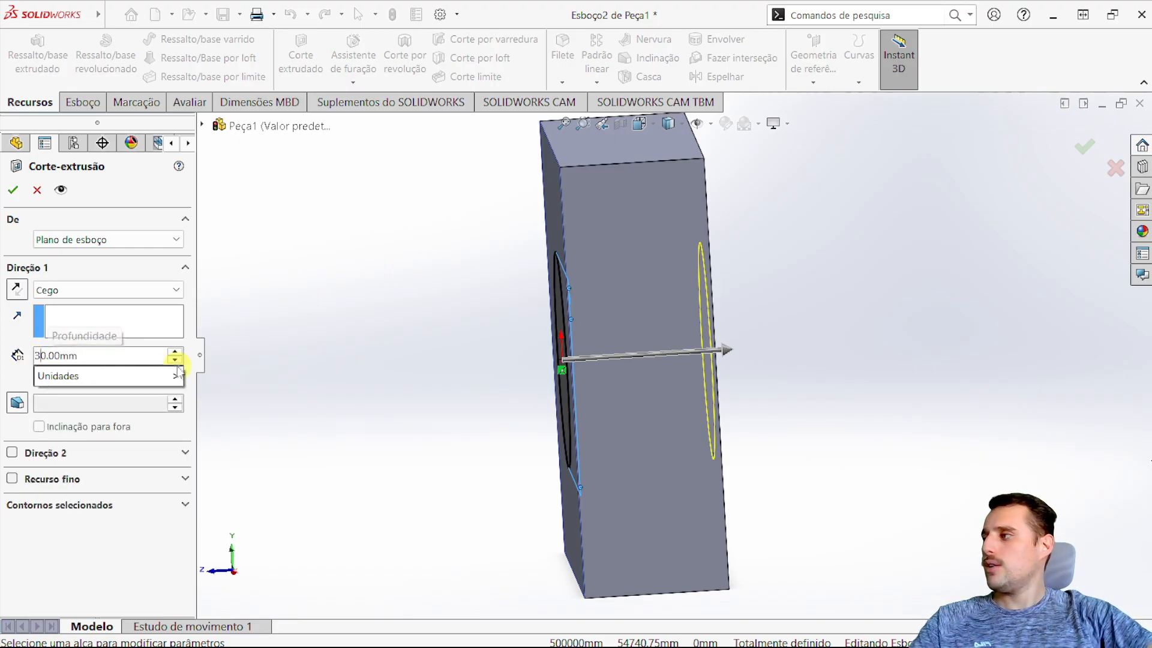
key("Return")
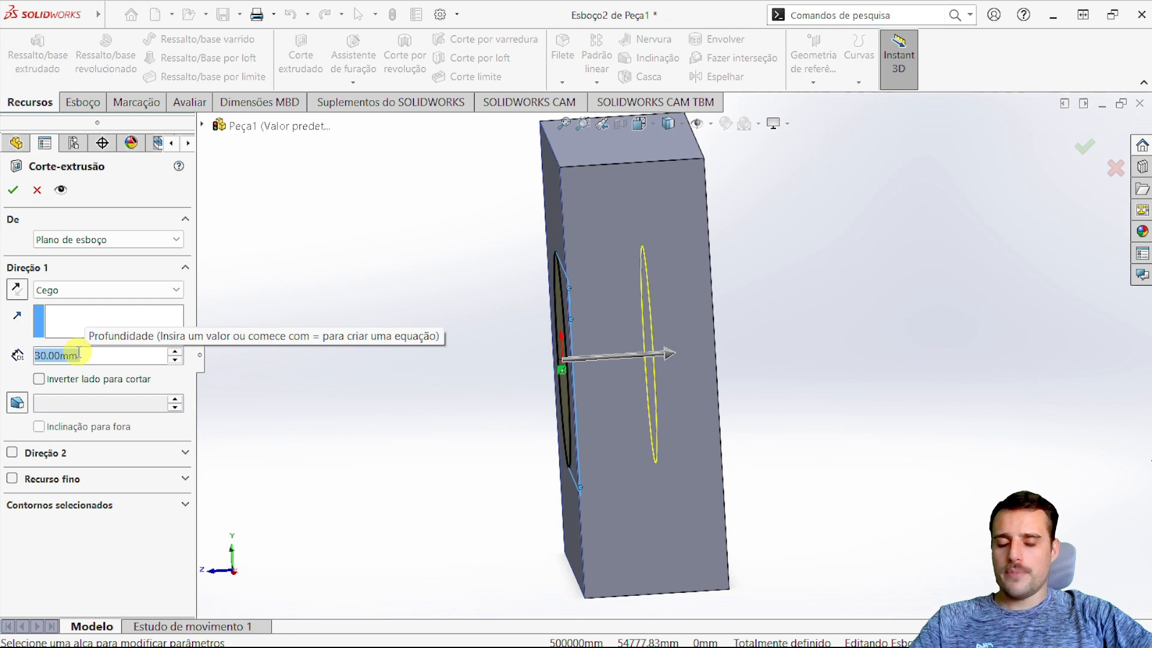
Set the cut's end condition to through all (Passante) and create the hole through the block
left_click(71, 296)
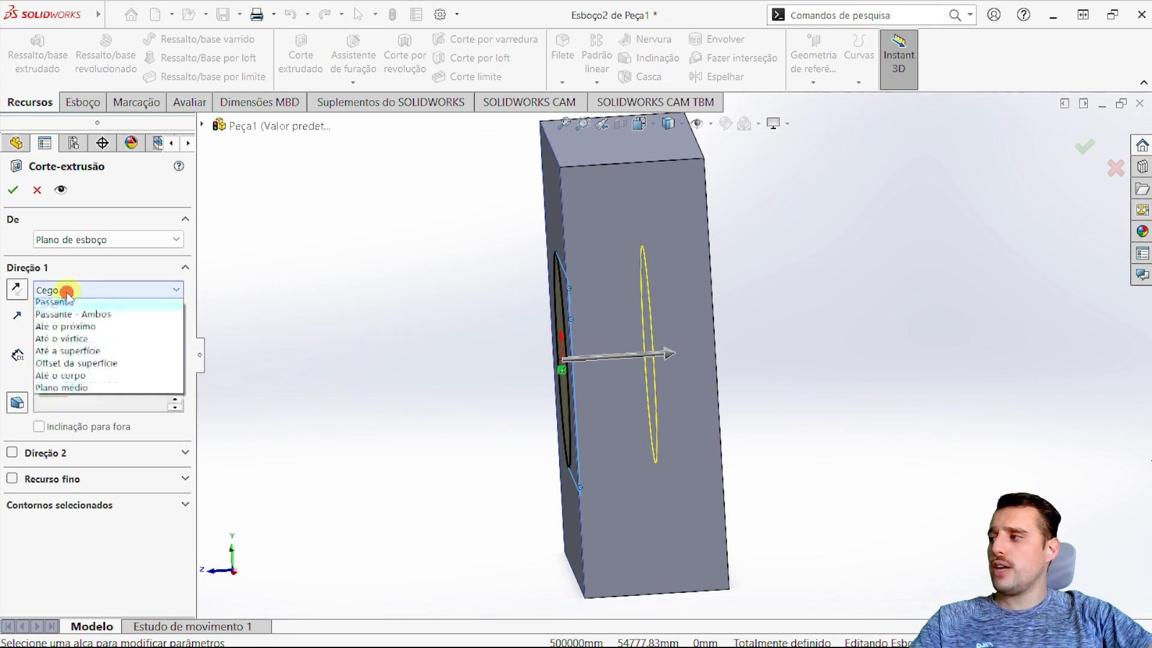
left_click(63, 318)
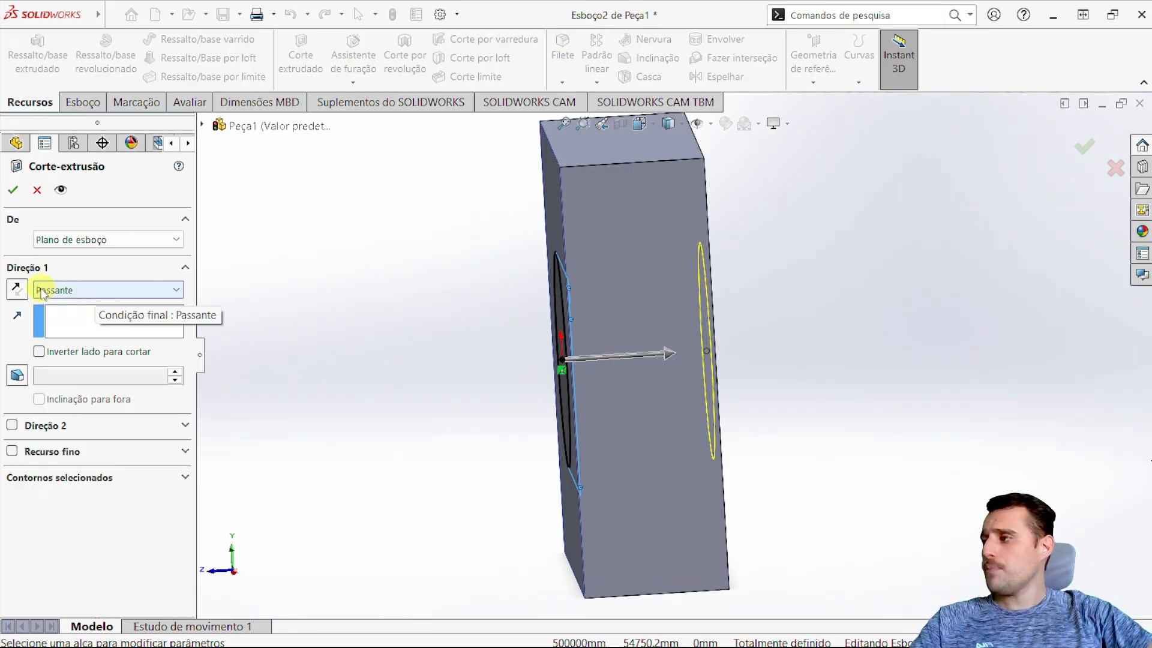
left_click(12, 190)
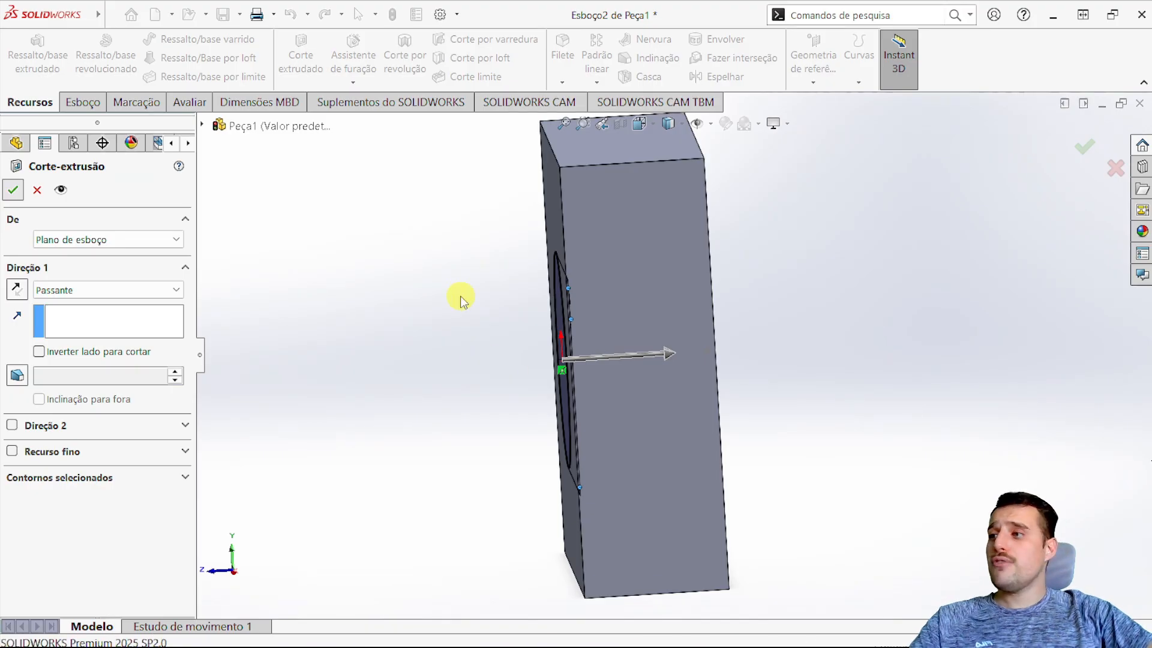
Examine the block and its central hole from several angles, and clear the selection
middle_click_drag(462, 285, 577, 249)
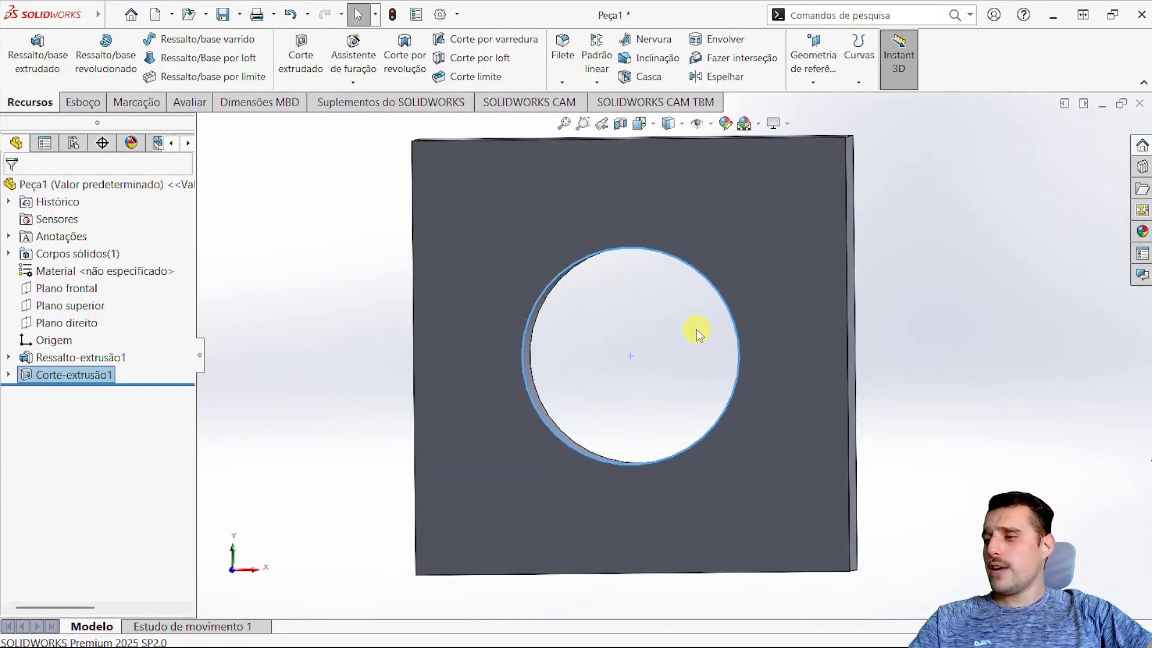
scroll(696, 333, "up", 2)
middle_click_drag(632, 287, 576, 291)
middle_click_drag(561, 330, 636, 294)
left_click(688, 294)
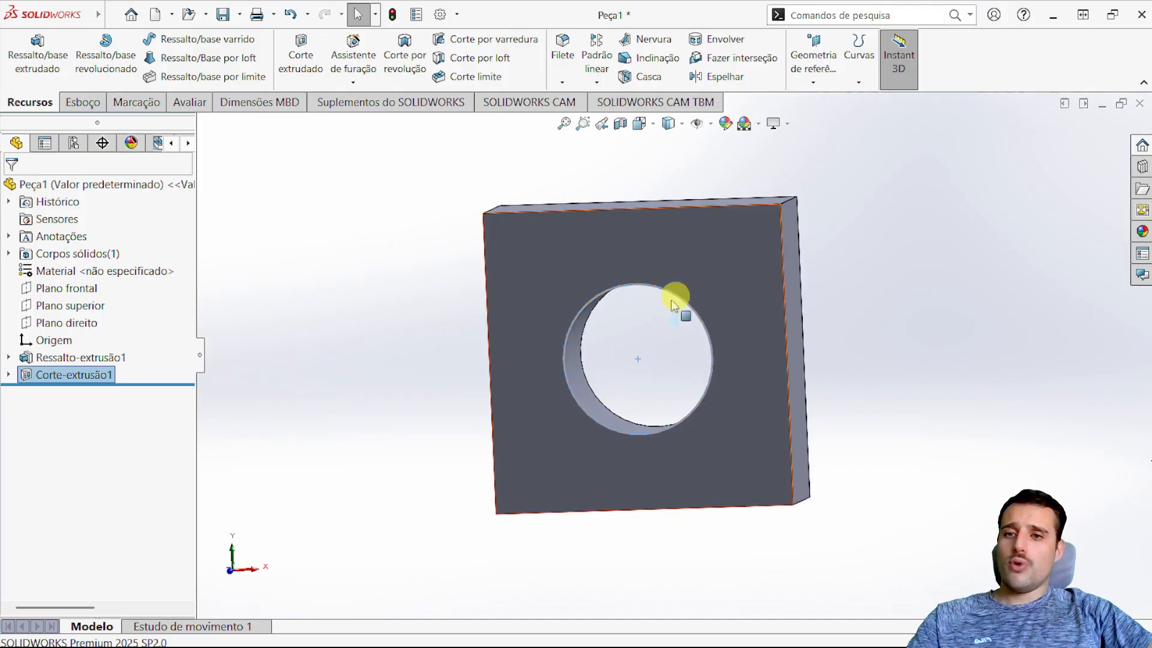
left_click(83, 102)
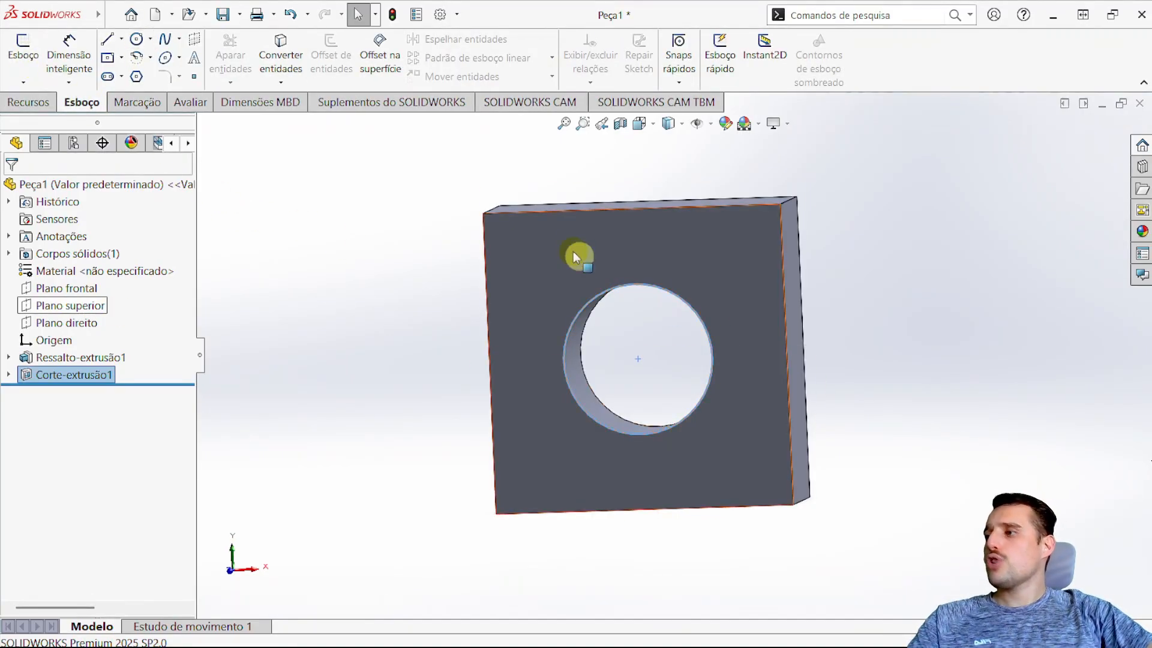
left_click(409, 297)
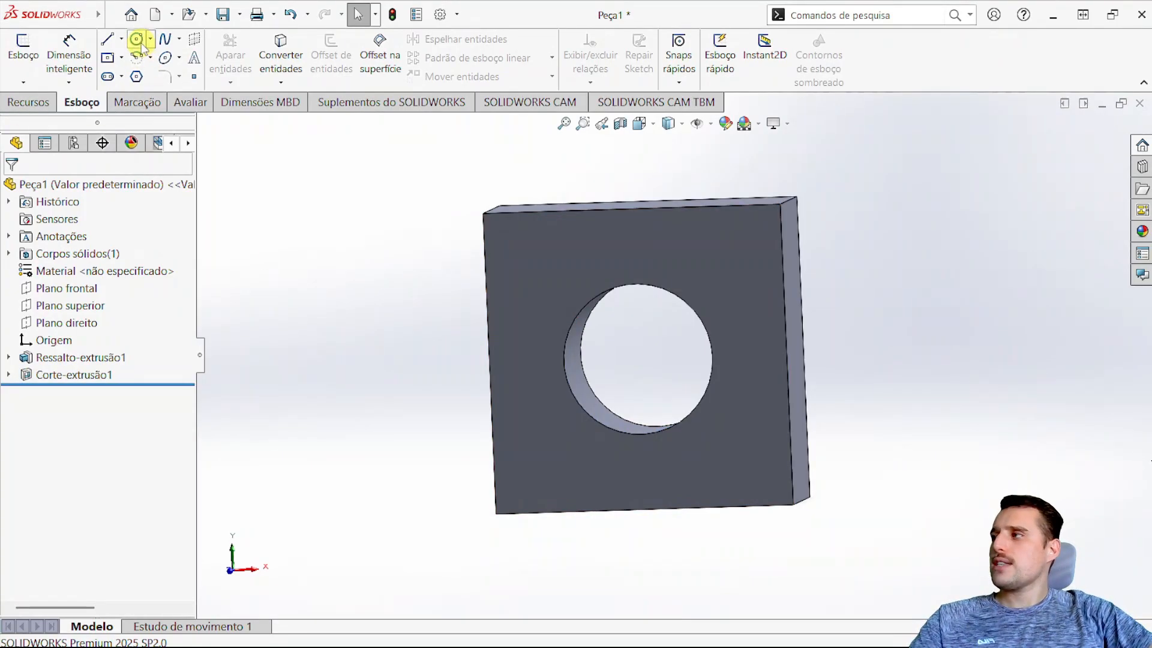
left_click(27, 103)
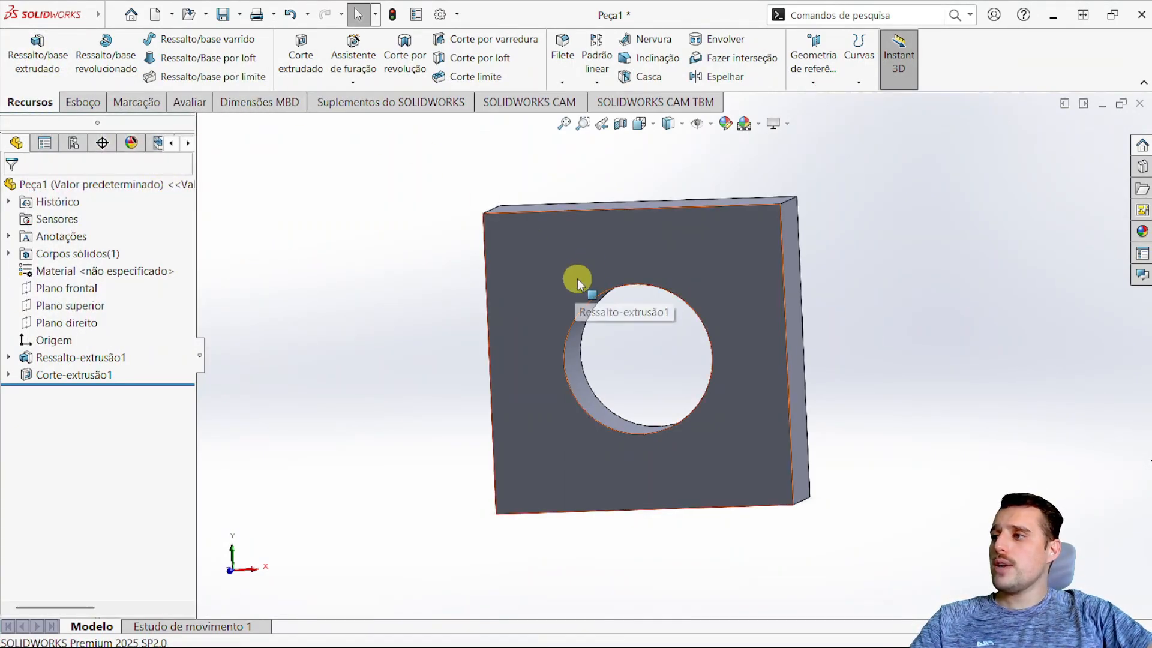
Start an extruded boss sketch on the block's front face and draw a circle about 88 mm in diameter centred on the origin
left_click(48, 63)
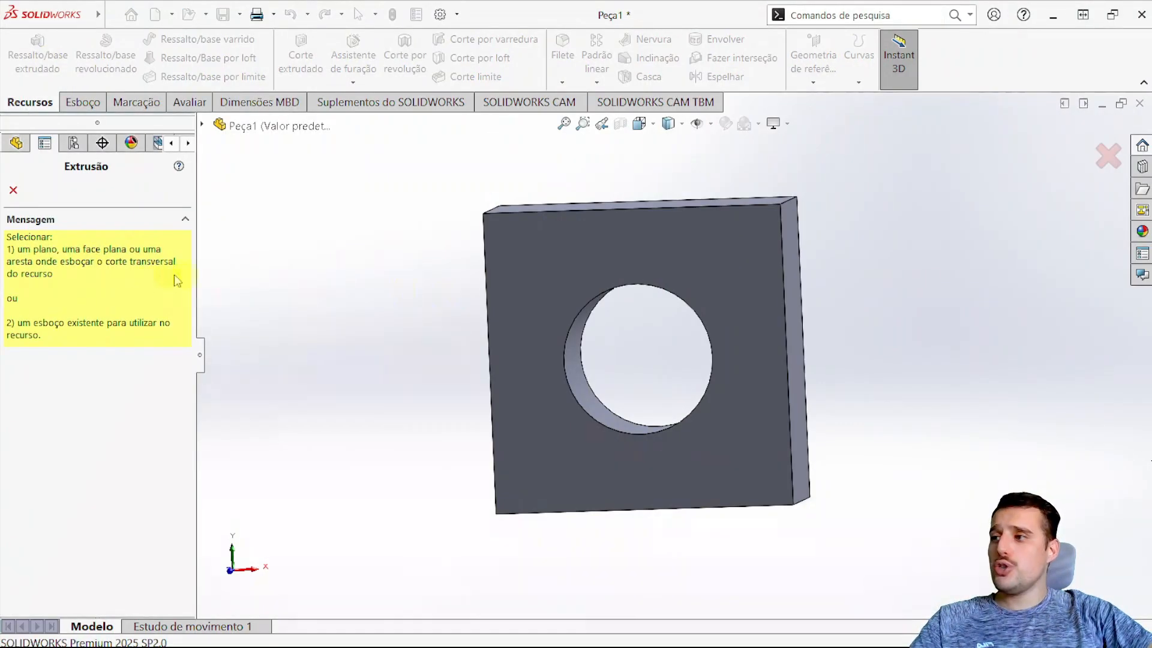
left_click(610, 263)
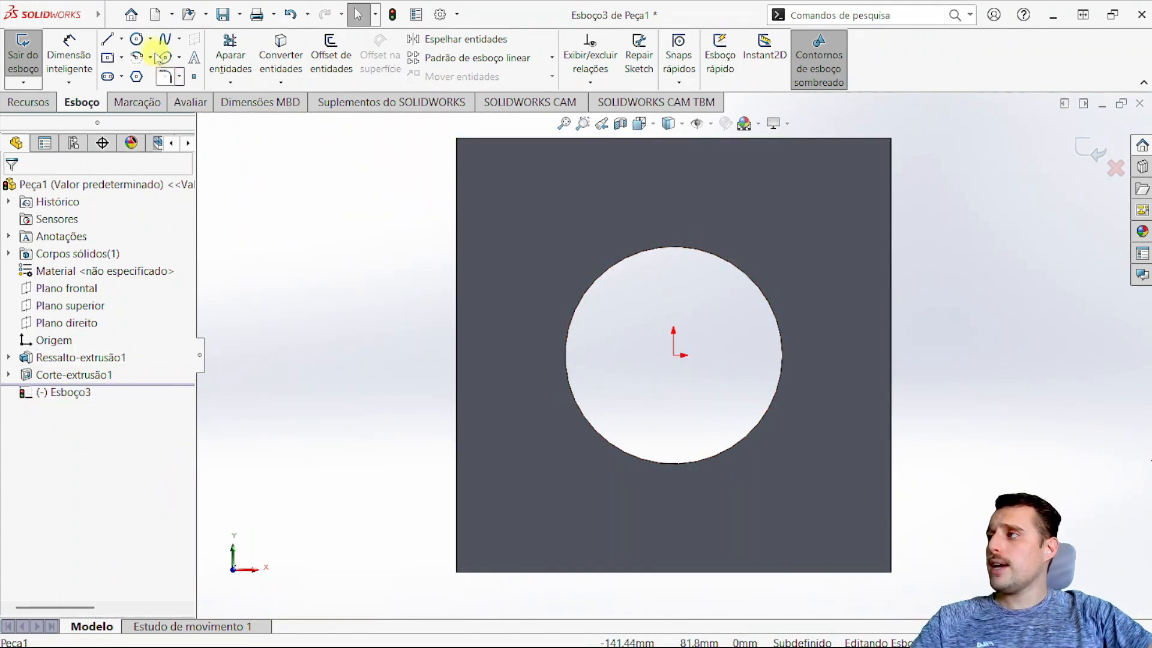
left_click(138, 40)
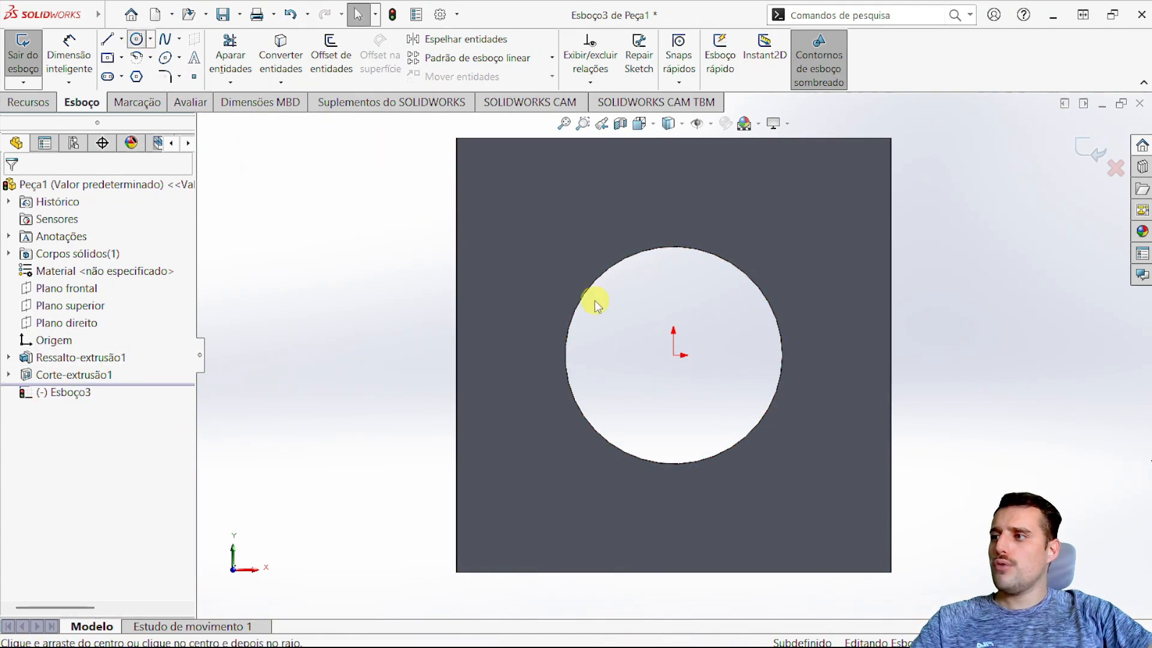
left_click(673, 355)
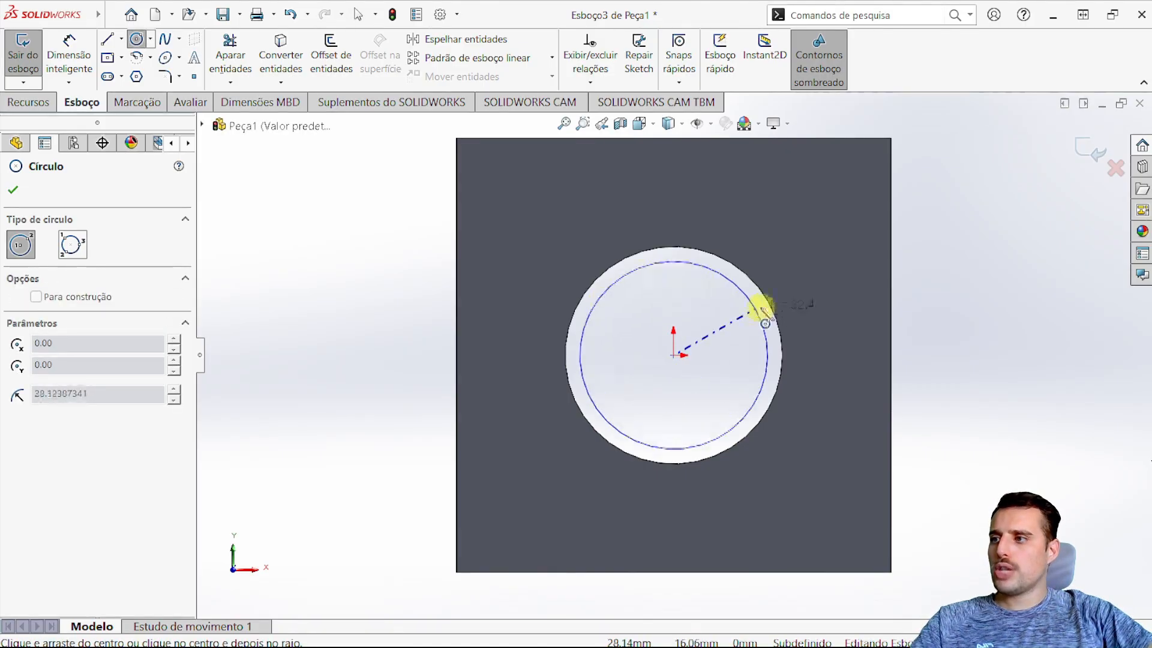
left_click(788, 296)
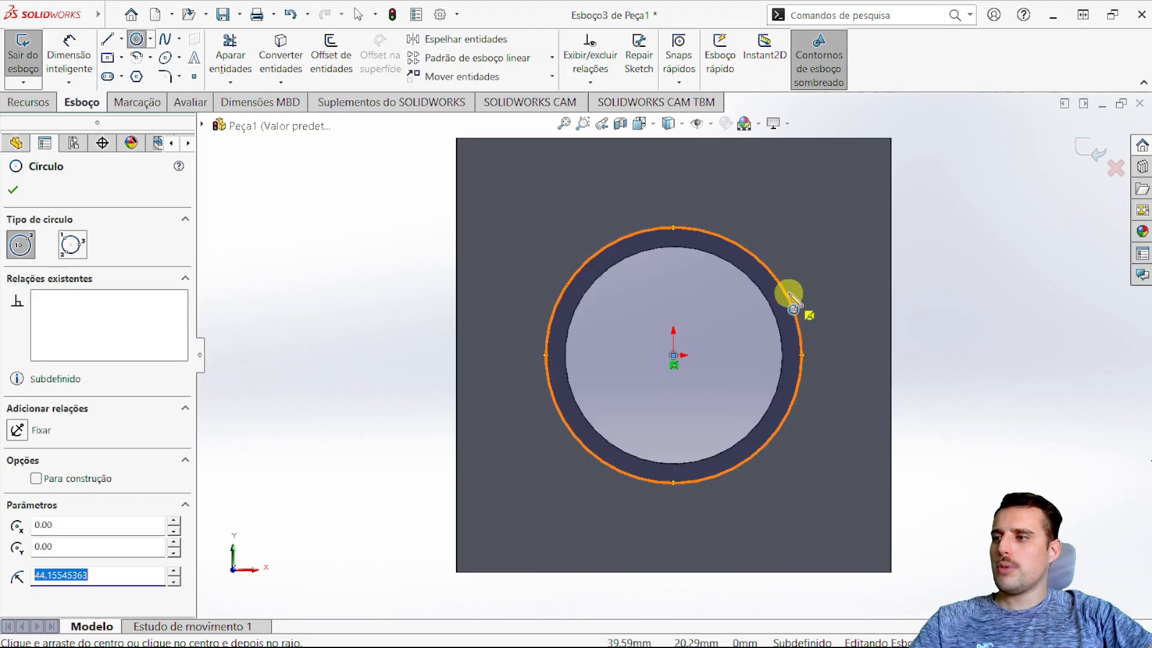
key("Escape")
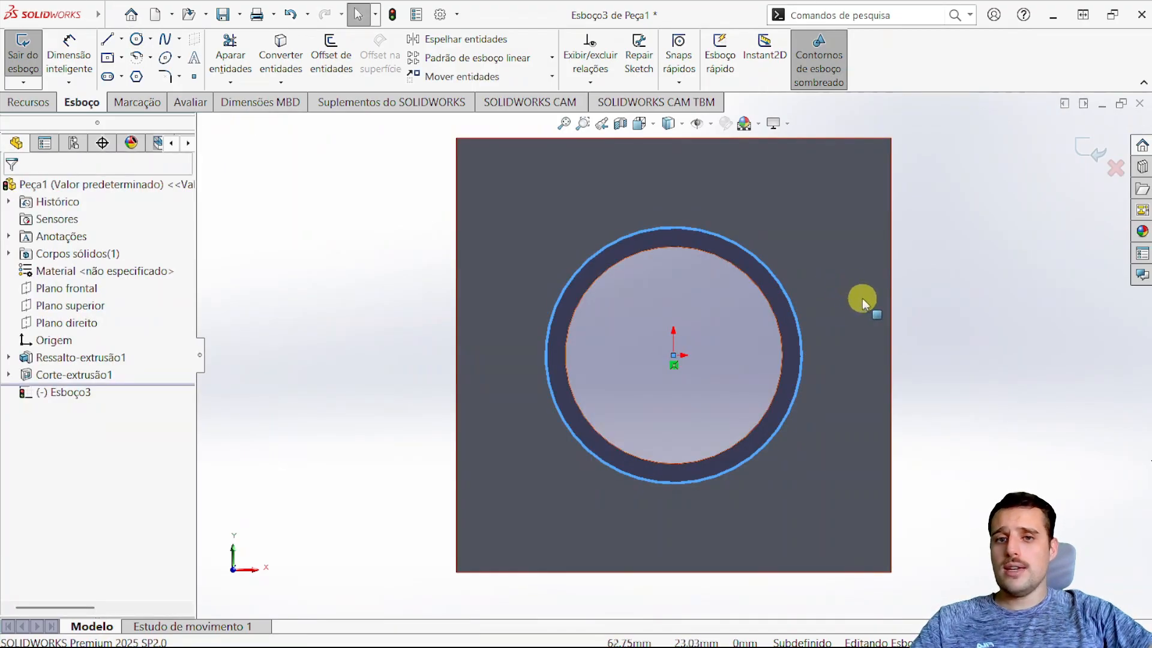
Dimension the circle's diameter to 75 mm to match the central hole
left_click(69, 68)
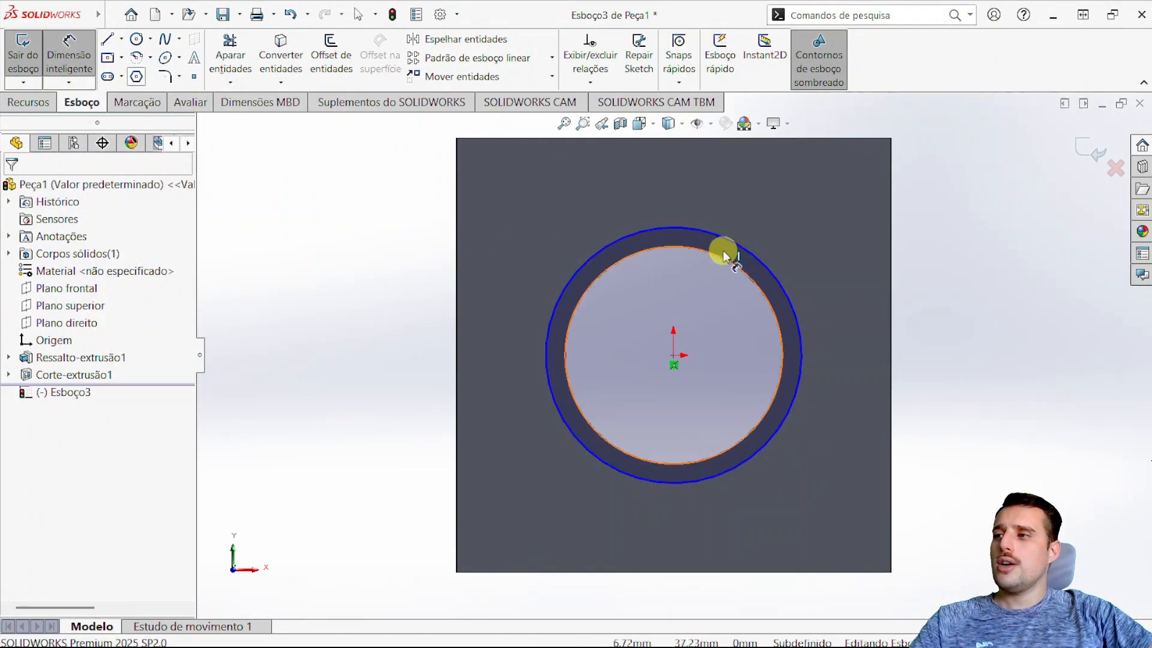
left_click(740, 243)
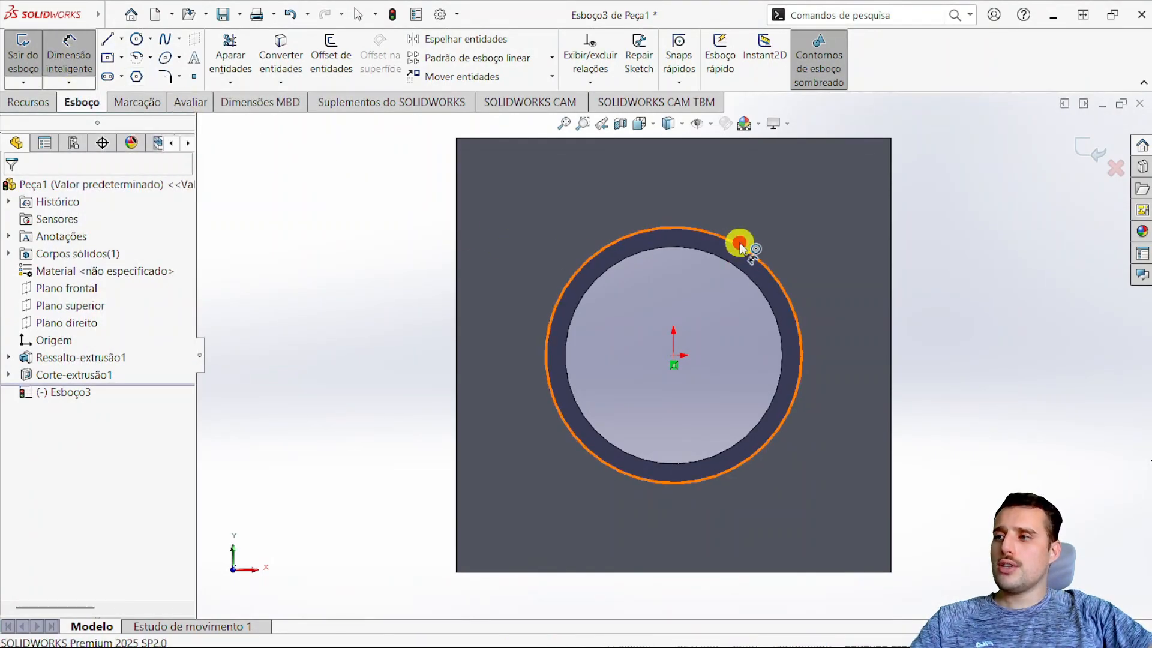
left_click(940, 247)
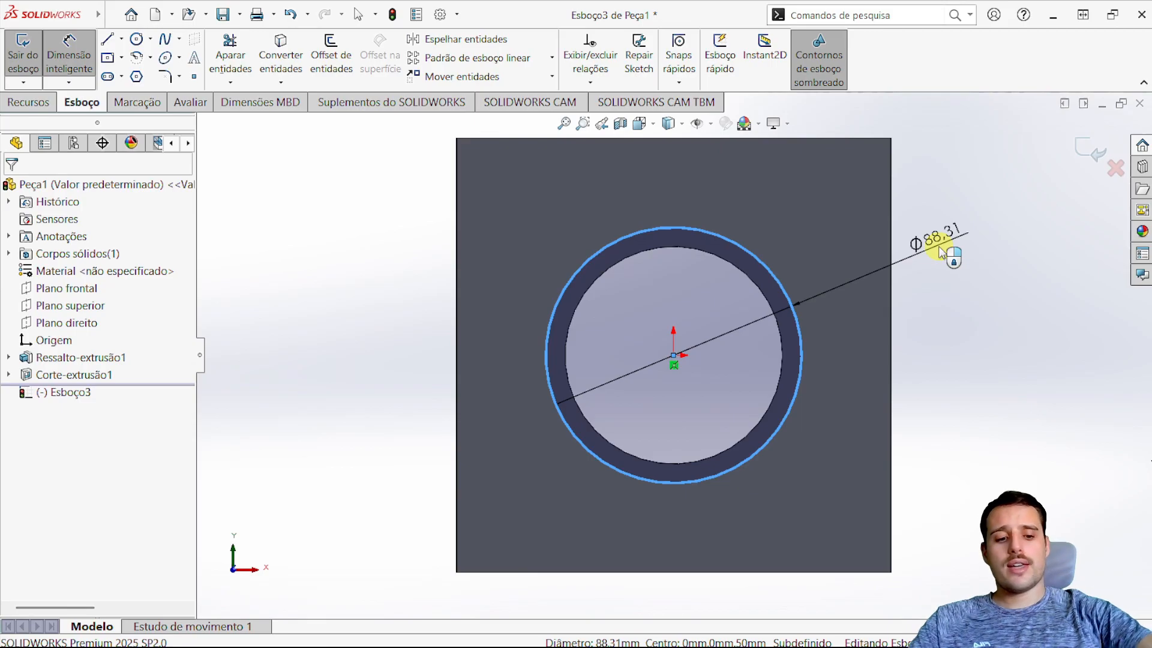
type("75")
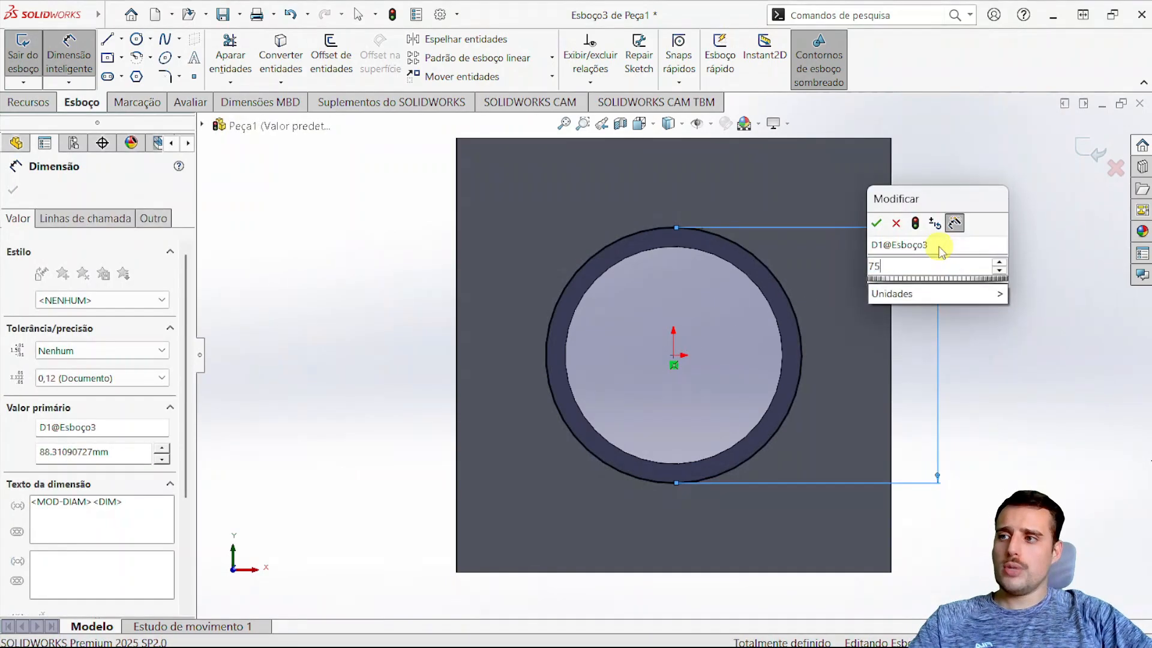
key("Escape")
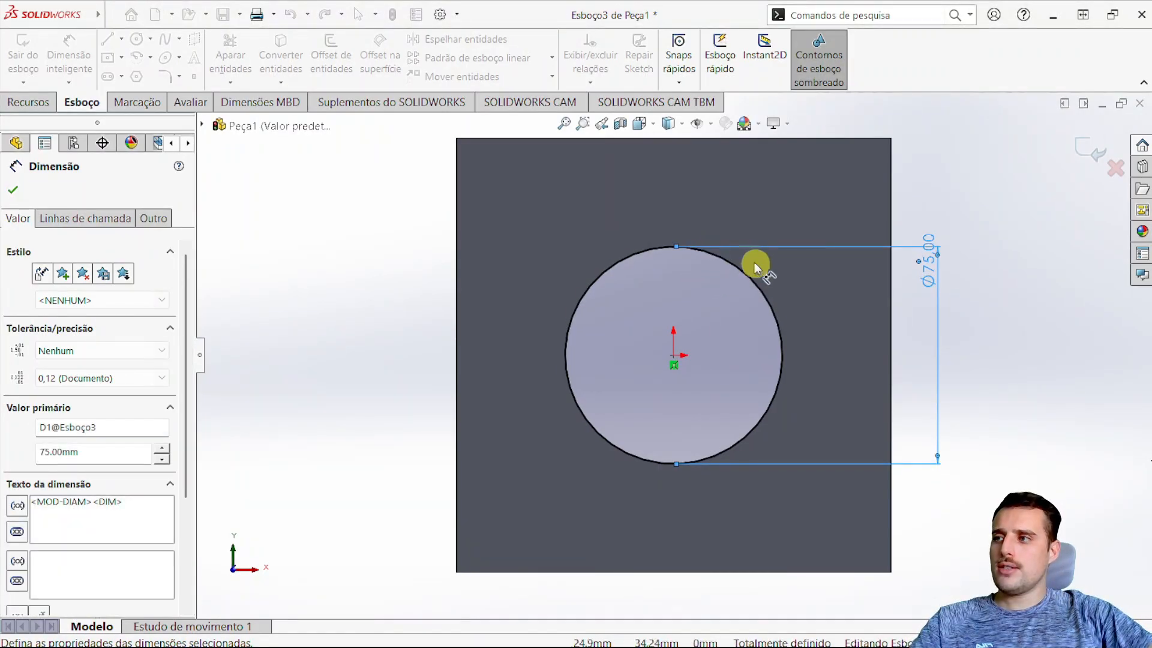
key("Escape")
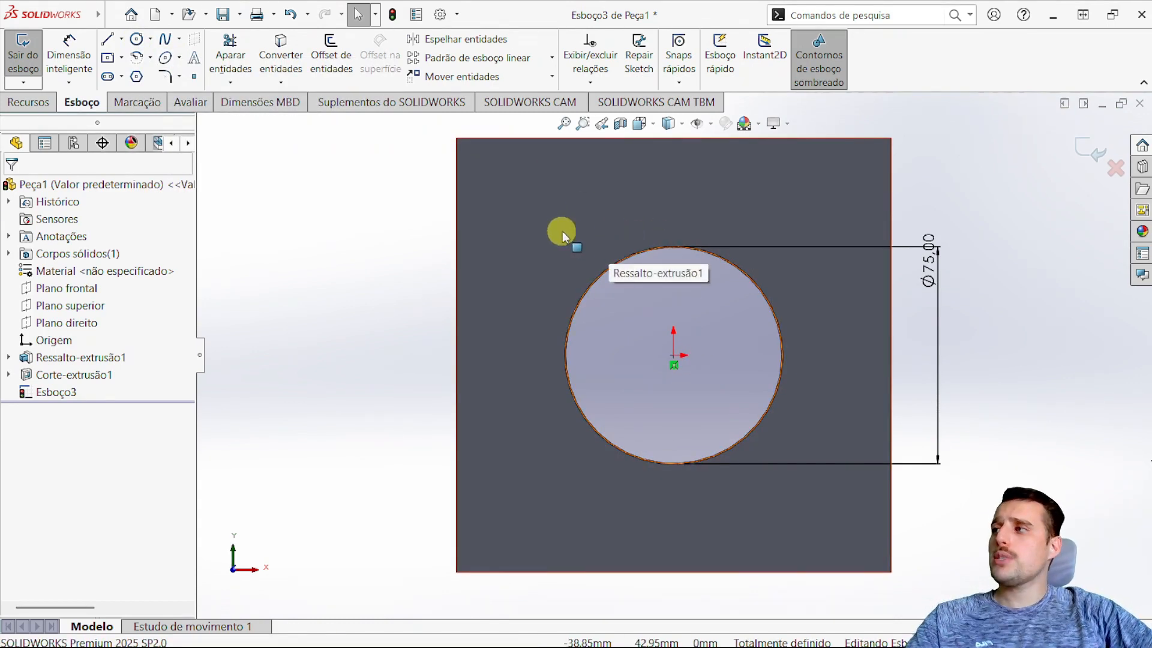
Offset the 75 mm circle outward by 5 mm to form a ring profile
left_click(601, 276)
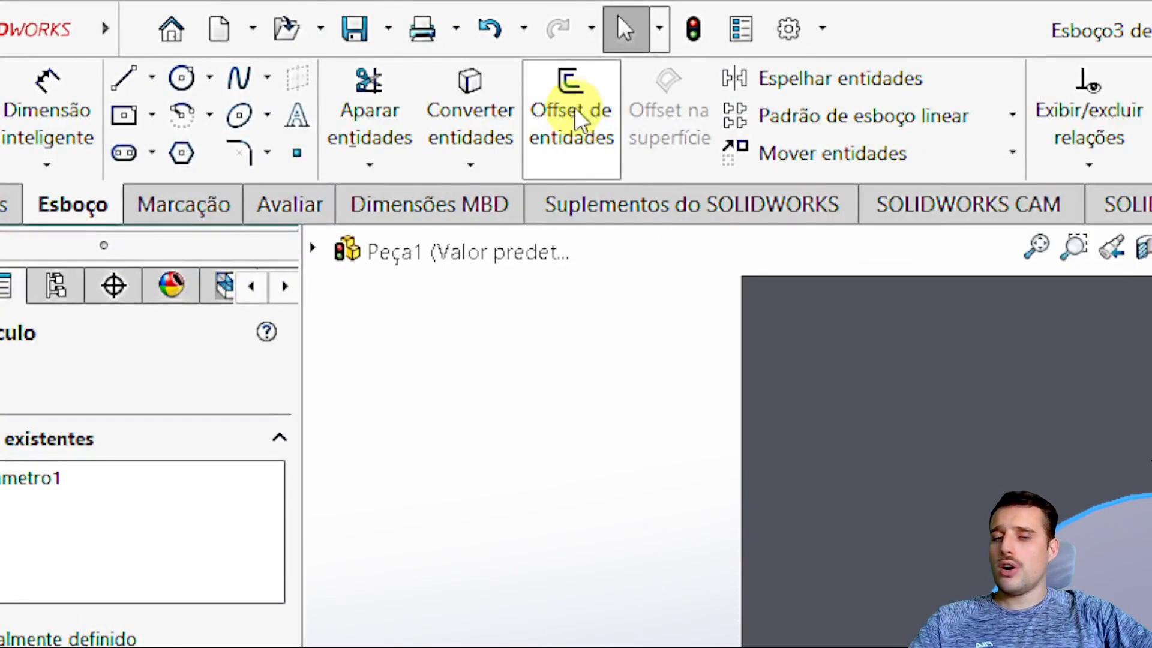
left_click(590, 131)
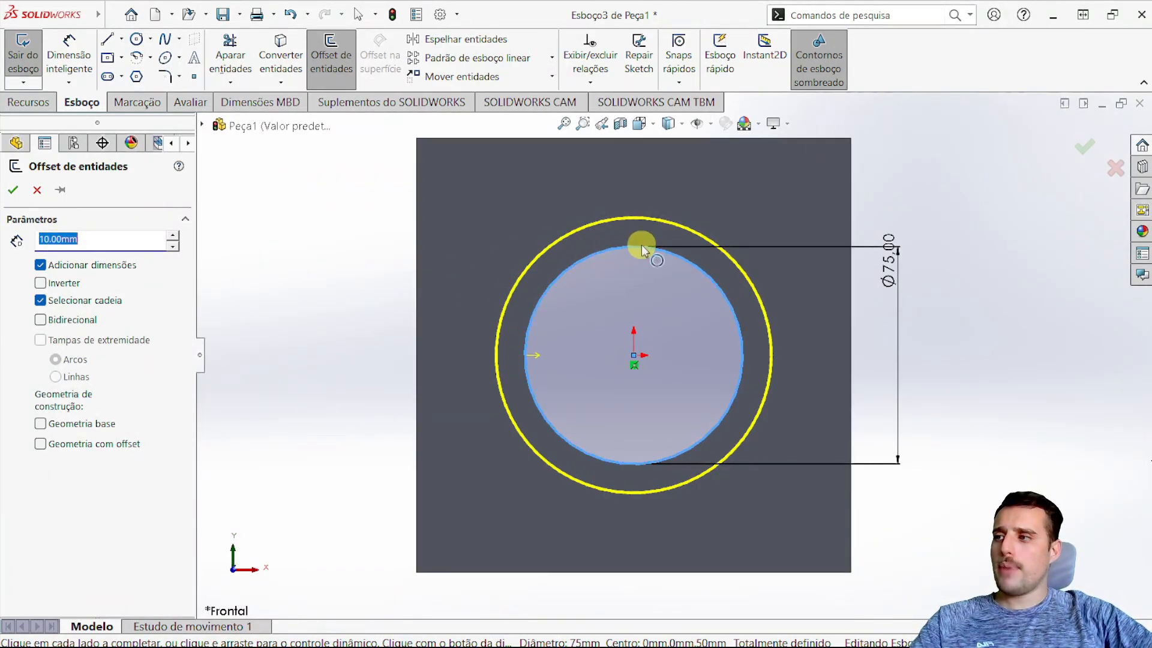
left_click(85, 240)
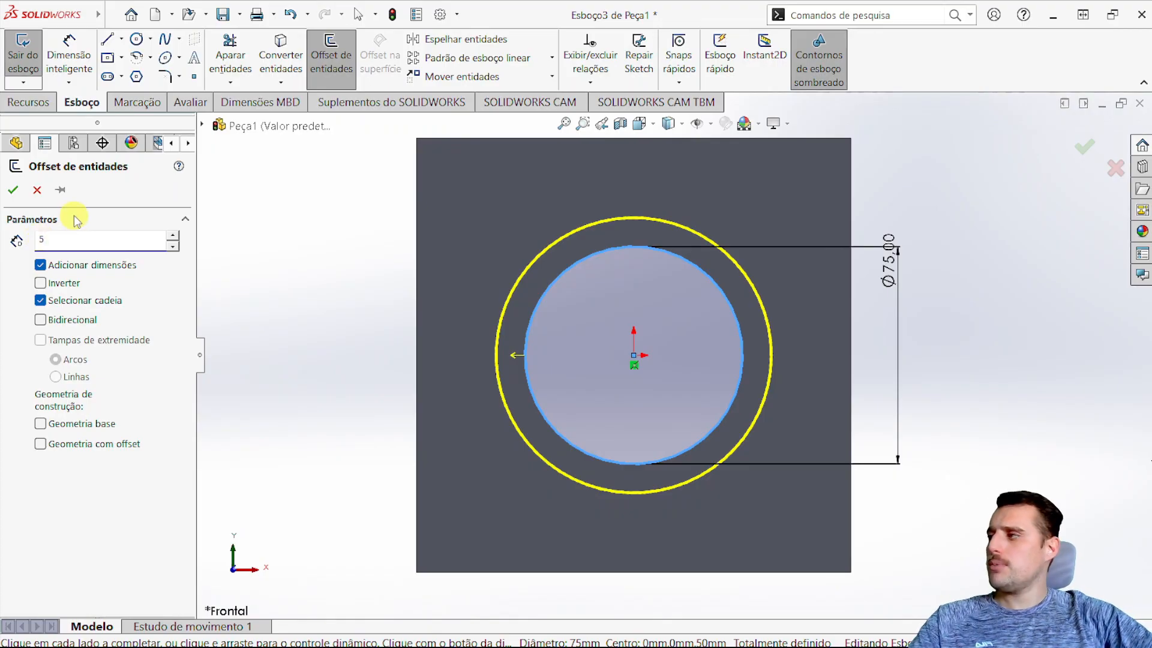
type("5")
key("Return")
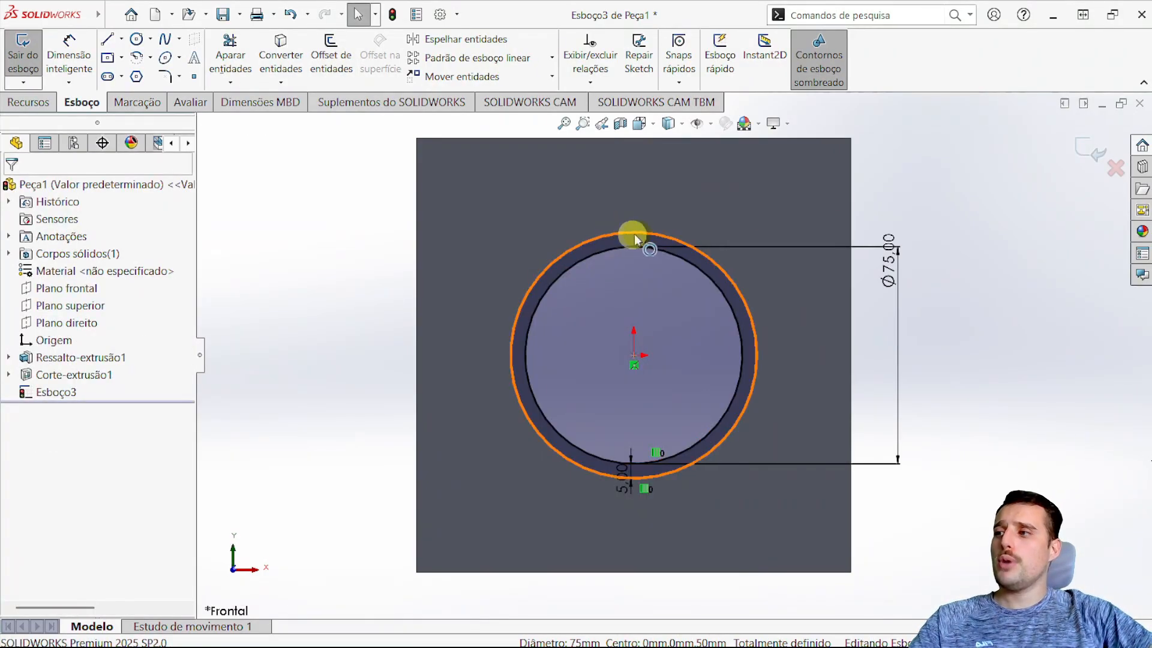
Move the 5 mm offset dimension away from the hole, beside the block's edge
mouse_move(646, 301)
middle_mouse_down()
mouse_move(593, 310)
mouse_move(630, 309)
middle_mouse_up()
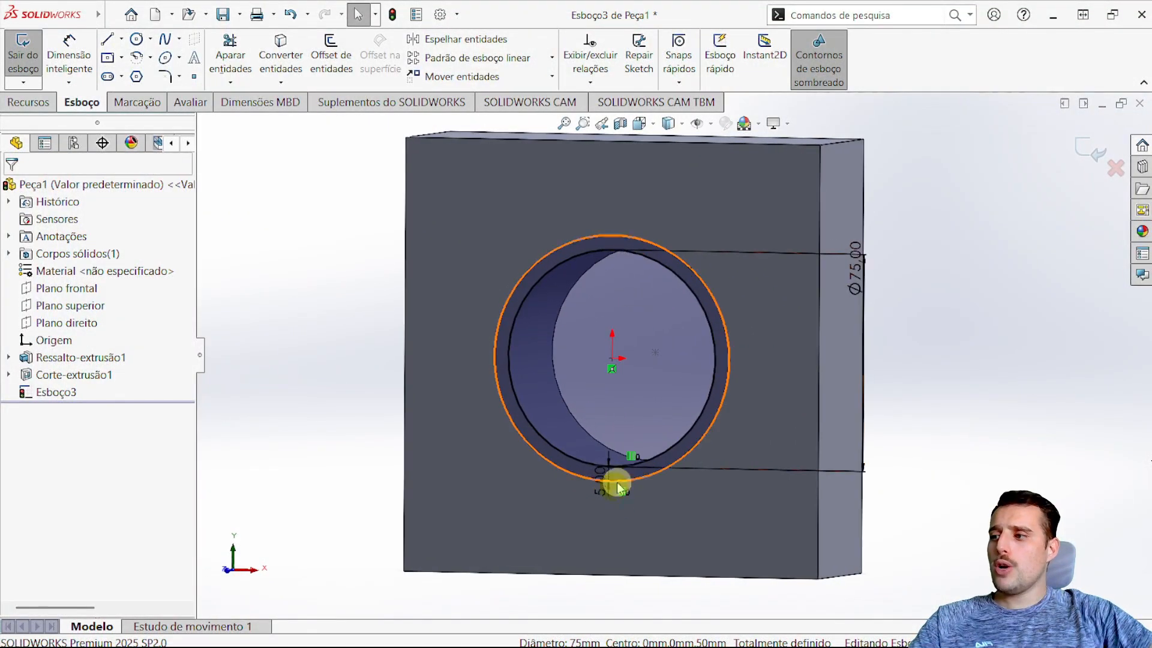
left_click(599, 485)
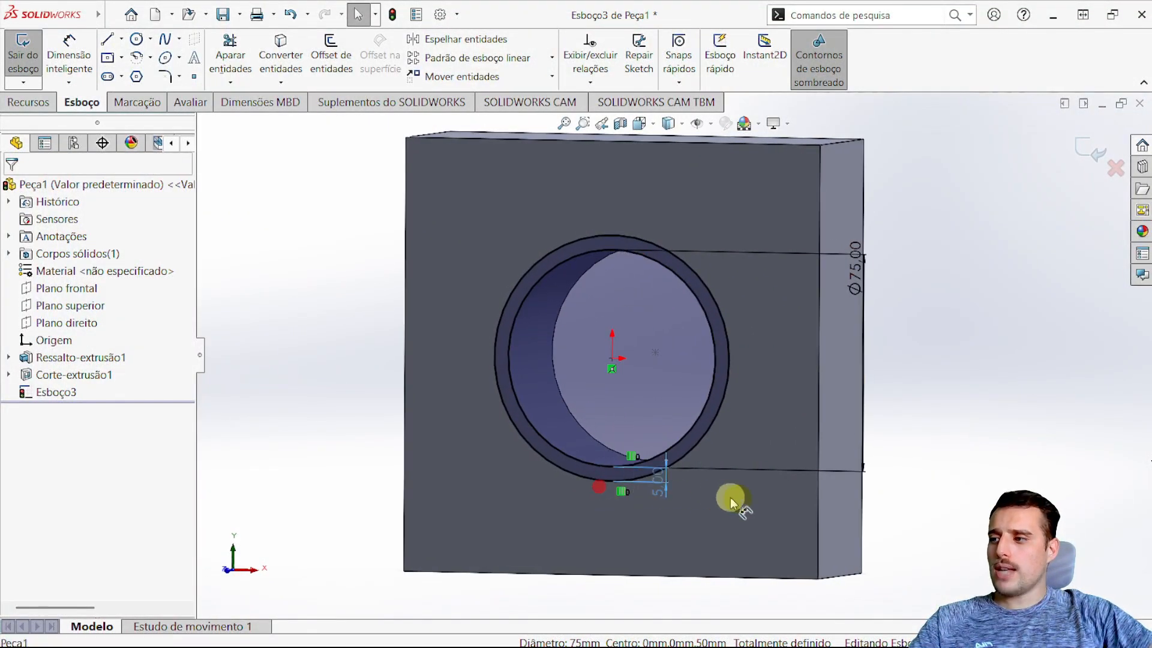
left_click(860, 507)
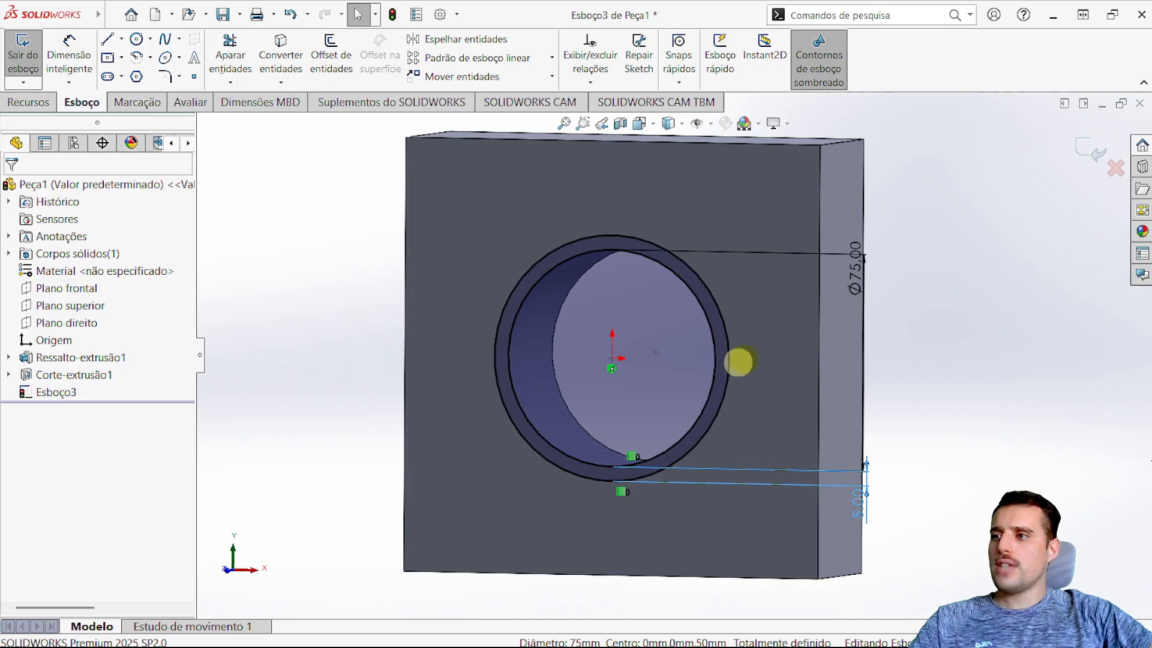
middle_click_drag(891, 326, 898, 283)
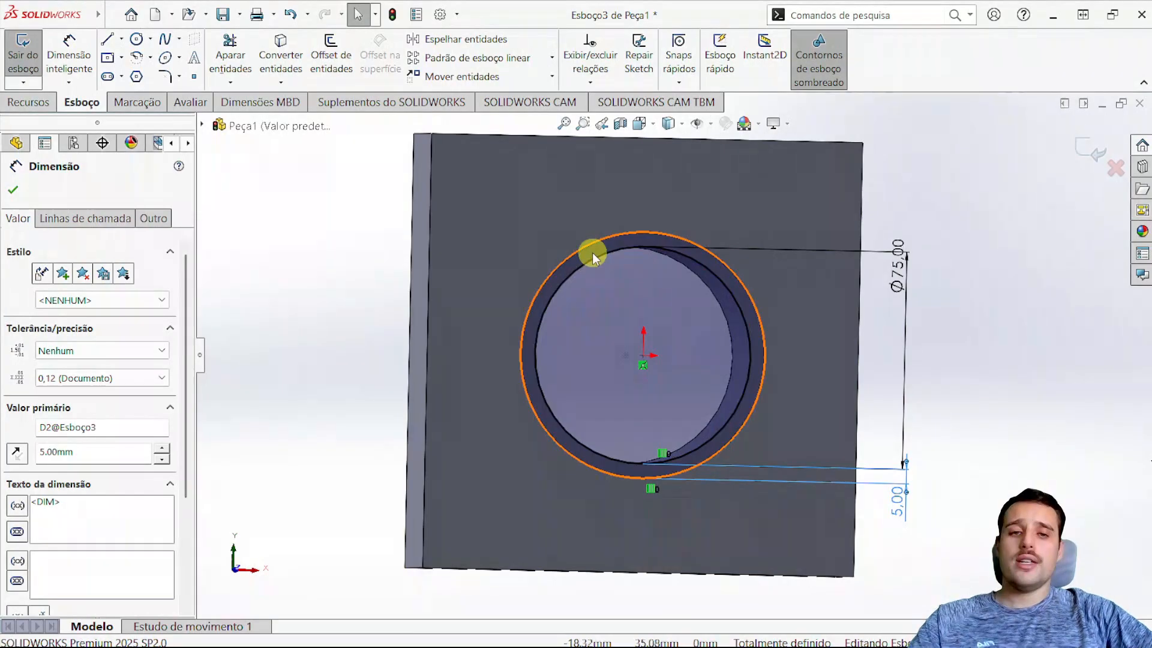
Extrude the ring sketch 35 mm outward from the block's front face as a blind (Cego) boss, then clear the selection
scroll(764, 307, "up", 2)
middle_click_drag(714, 344, 690, 335)
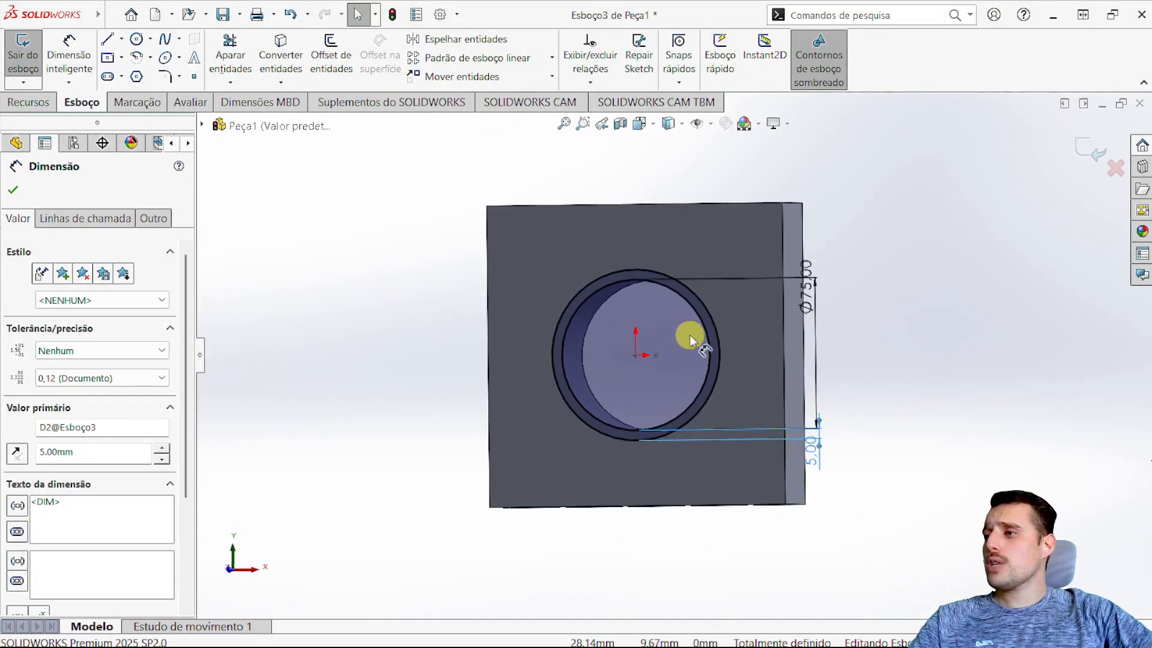
left_click(40, 103)
left_click(40, 60)
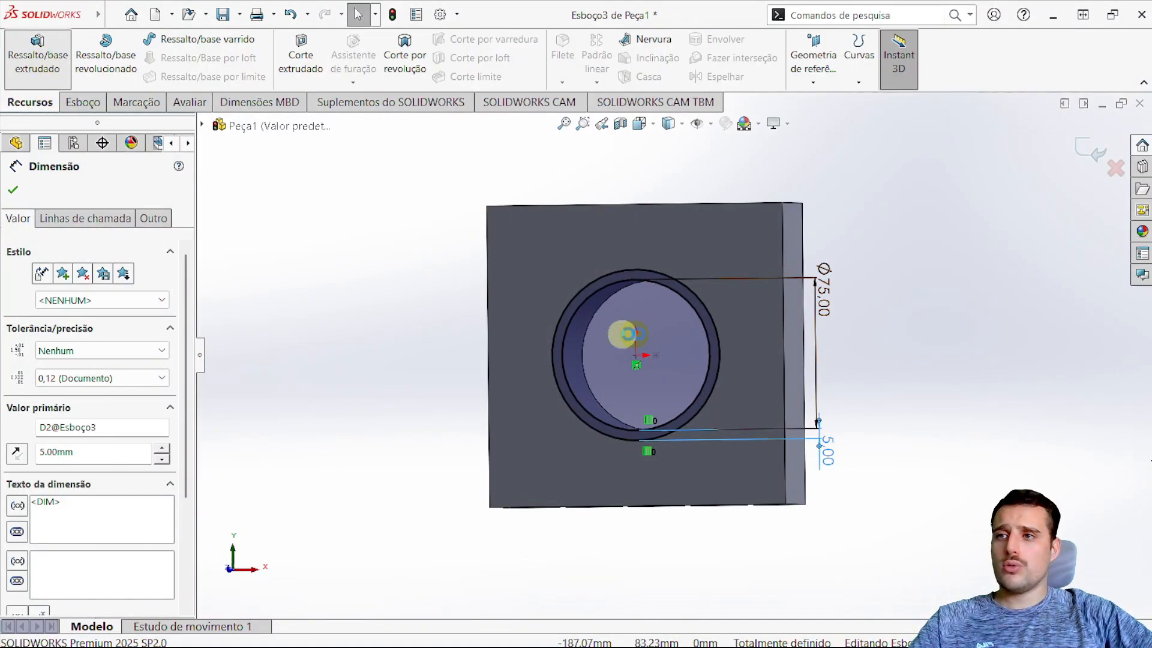
key("ctrl+8")
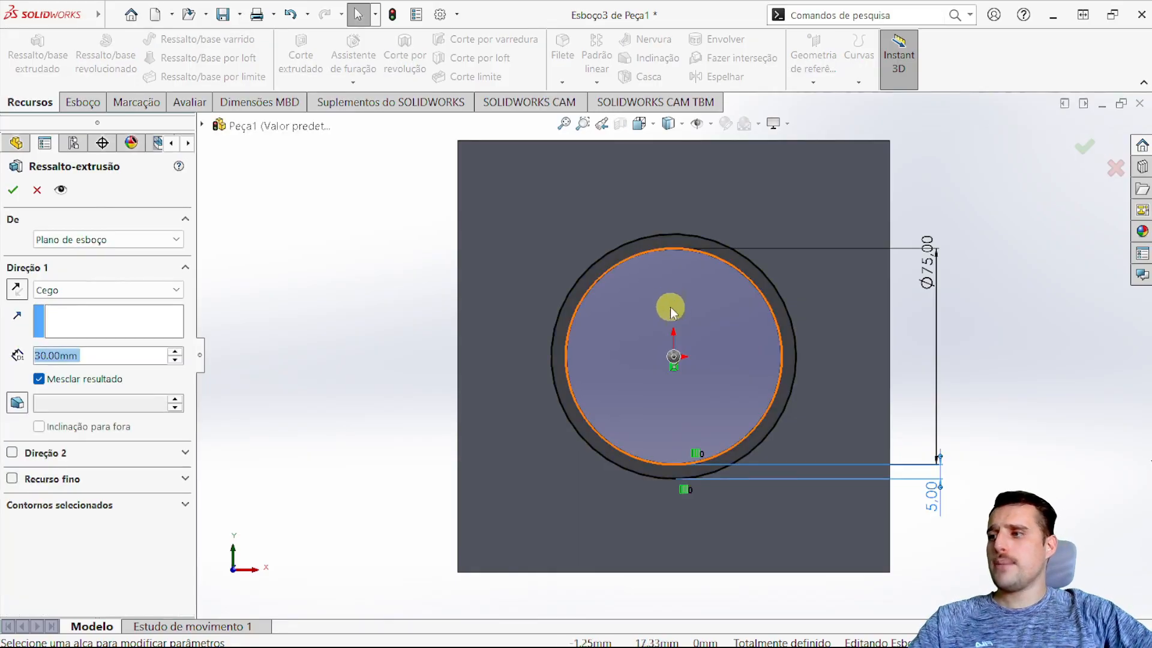
middle_click_drag(624, 330, 564, 347)
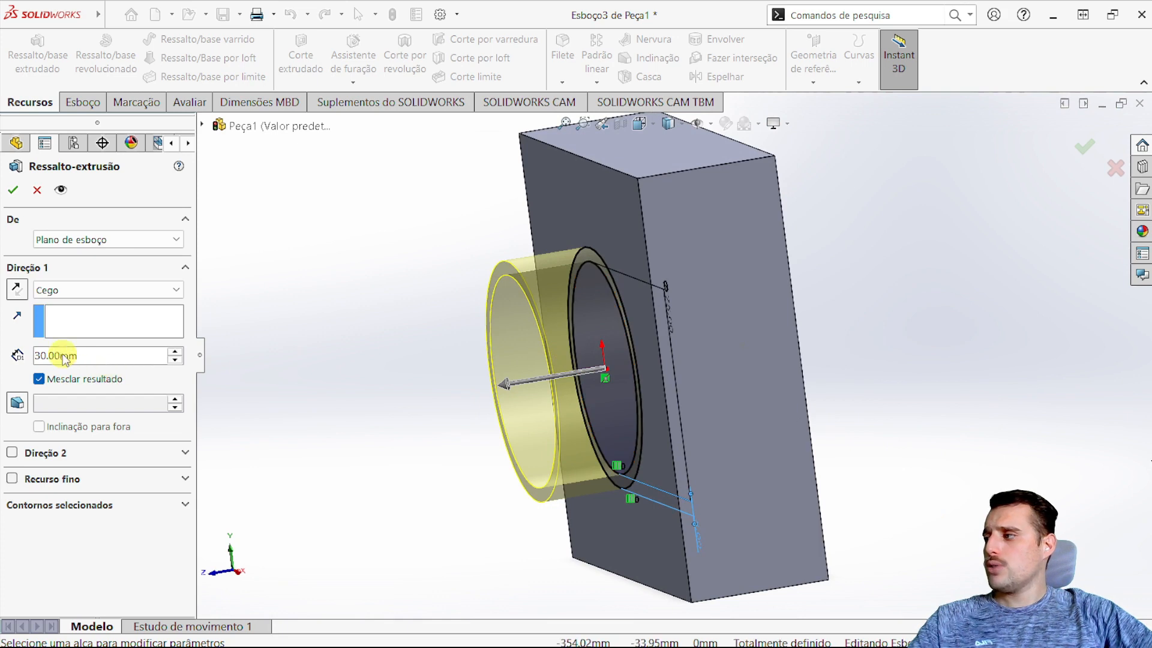
left_click_drag(80, 354, 39, 352)
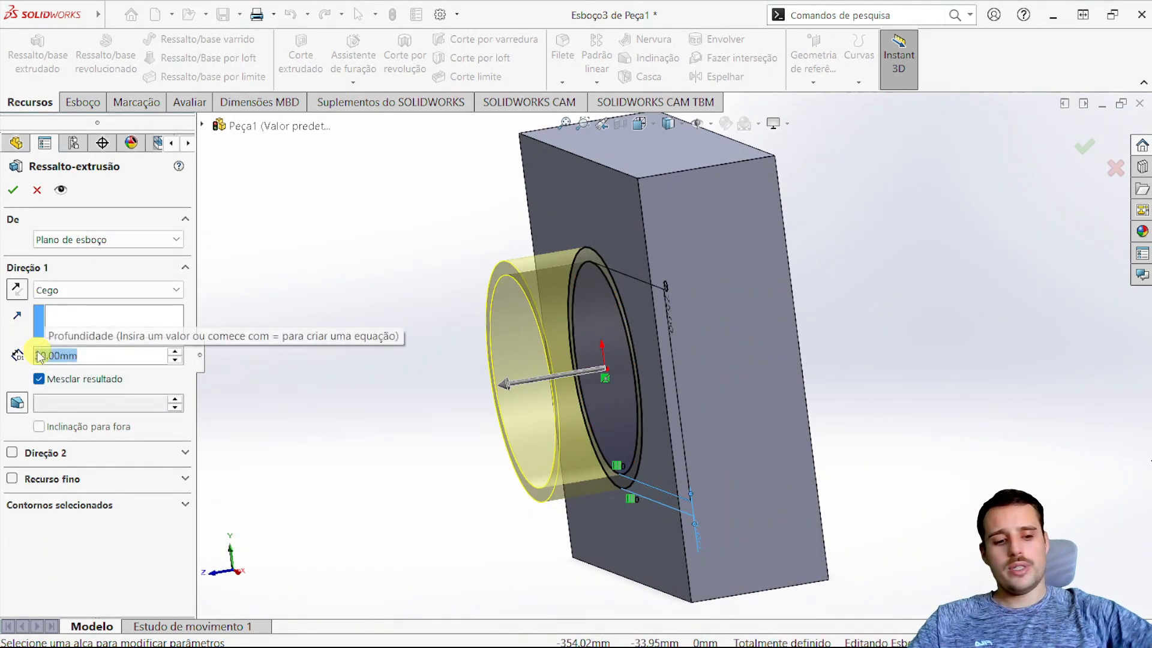
type("35")
key("Return")
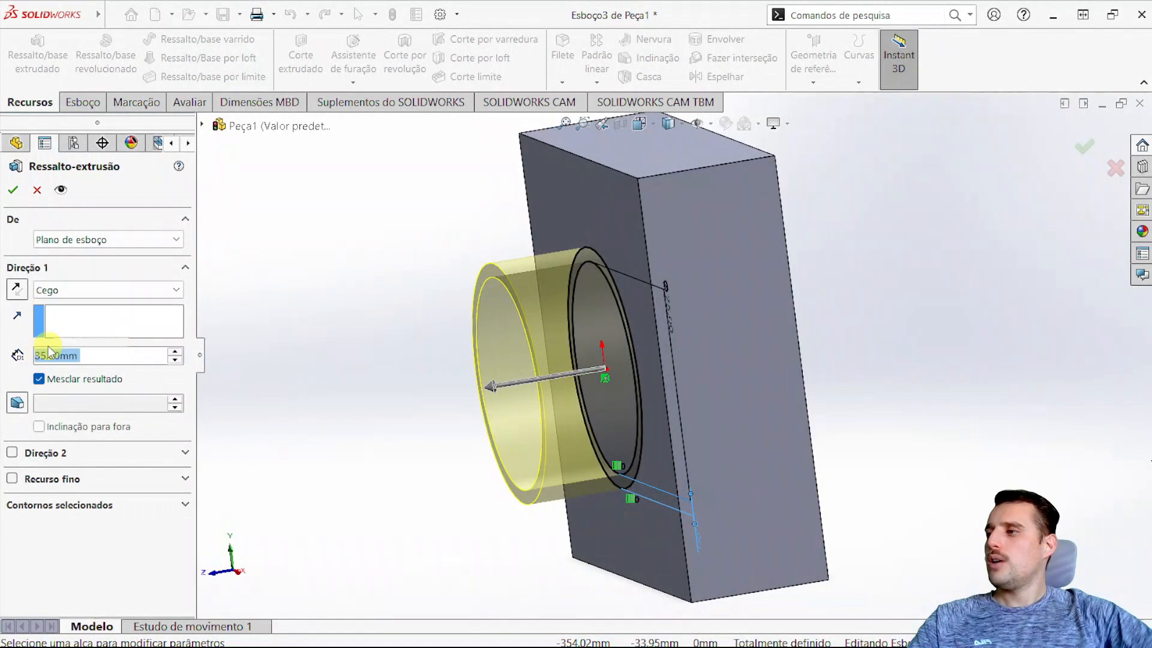
left_click(12, 190)
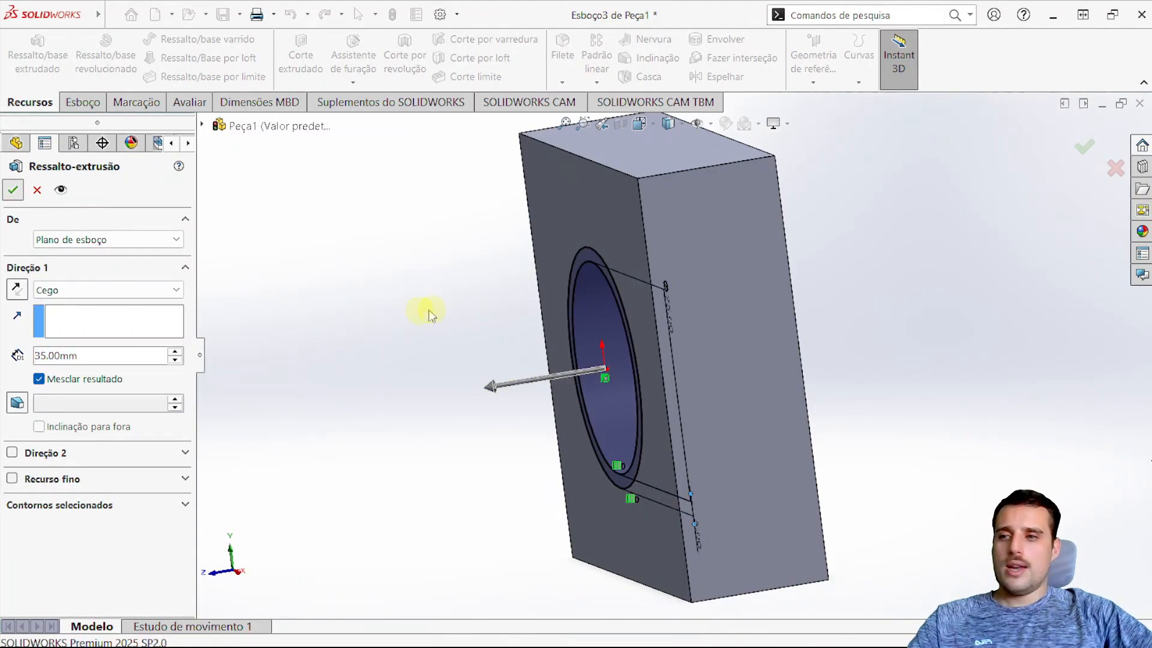
middle_click_drag(441, 346, 639, 307)
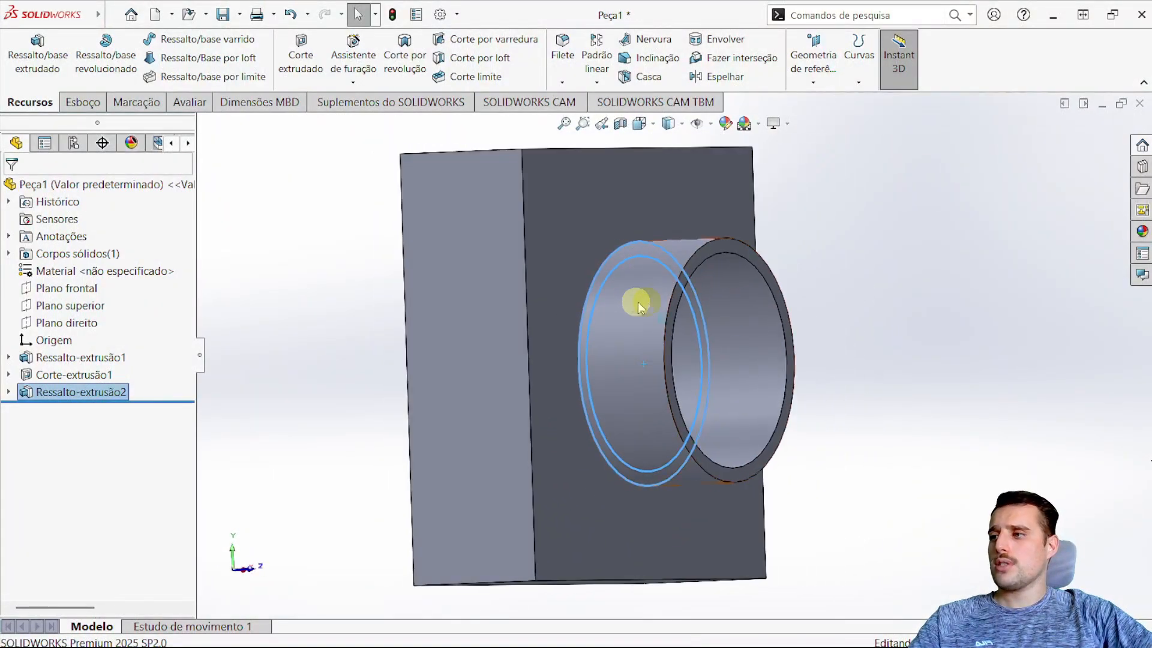
left_click(861, 322)
Start a constant-size fillet and select the block's upper front edge, removing the mistakenly picked top face from the selection
scroll(848, 343, "up", 3)
middle_click_drag(810, 356, 689, 242)
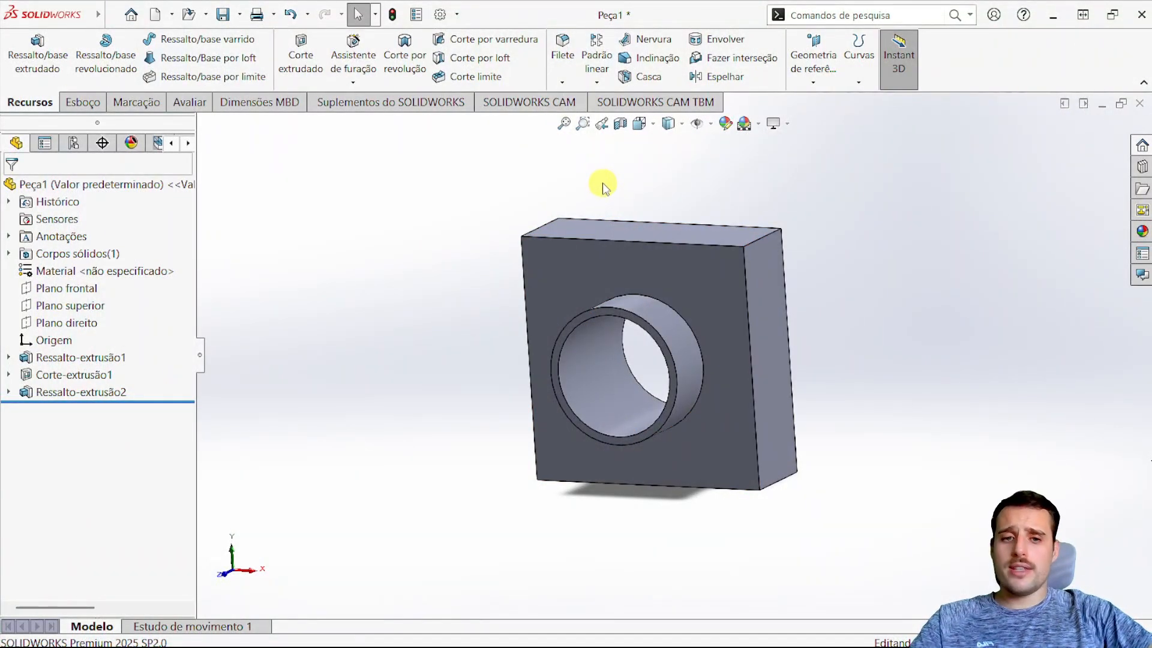
left_click(561, 83)
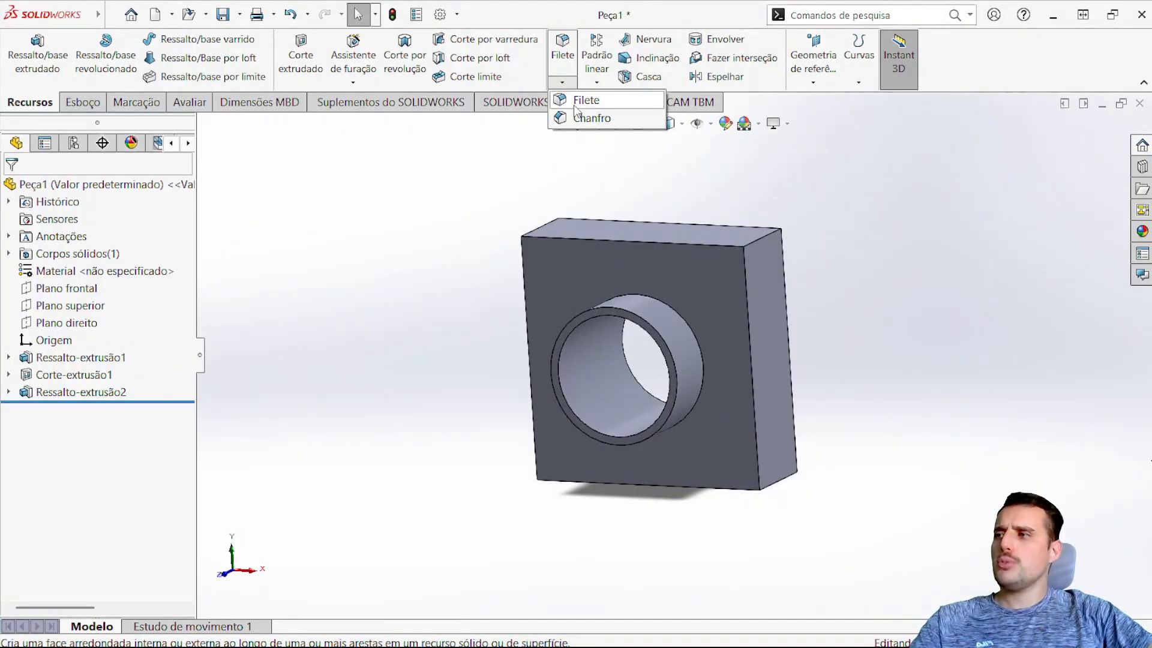
left_click(577, 104)
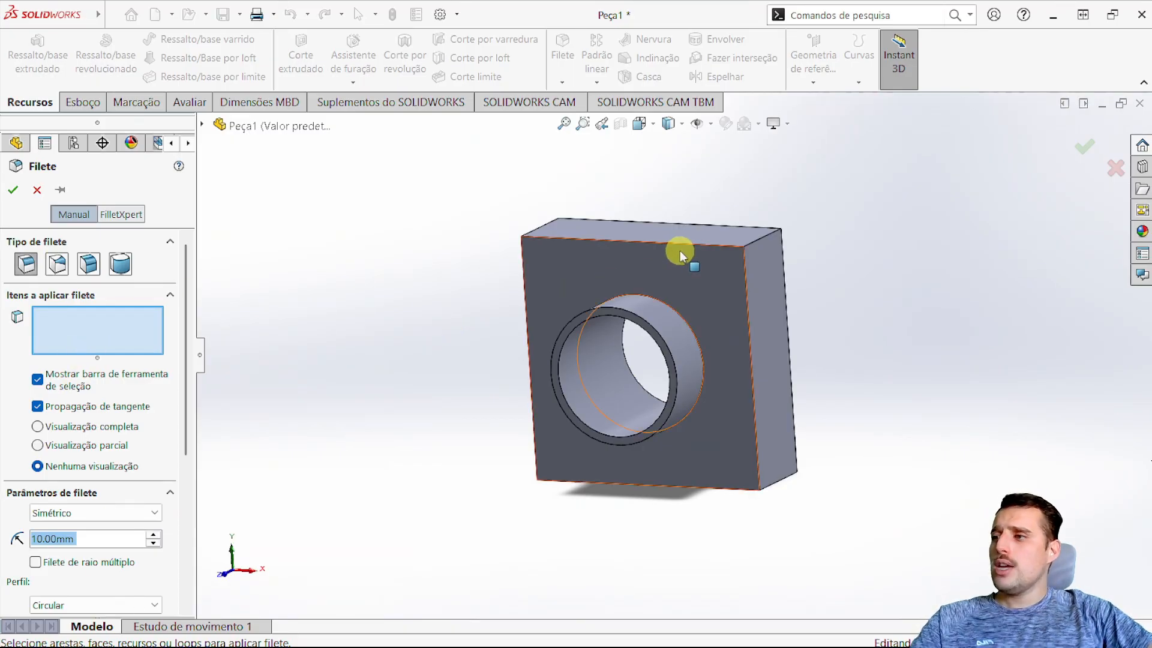
left_click(759, 239)
left_click(772, 237)
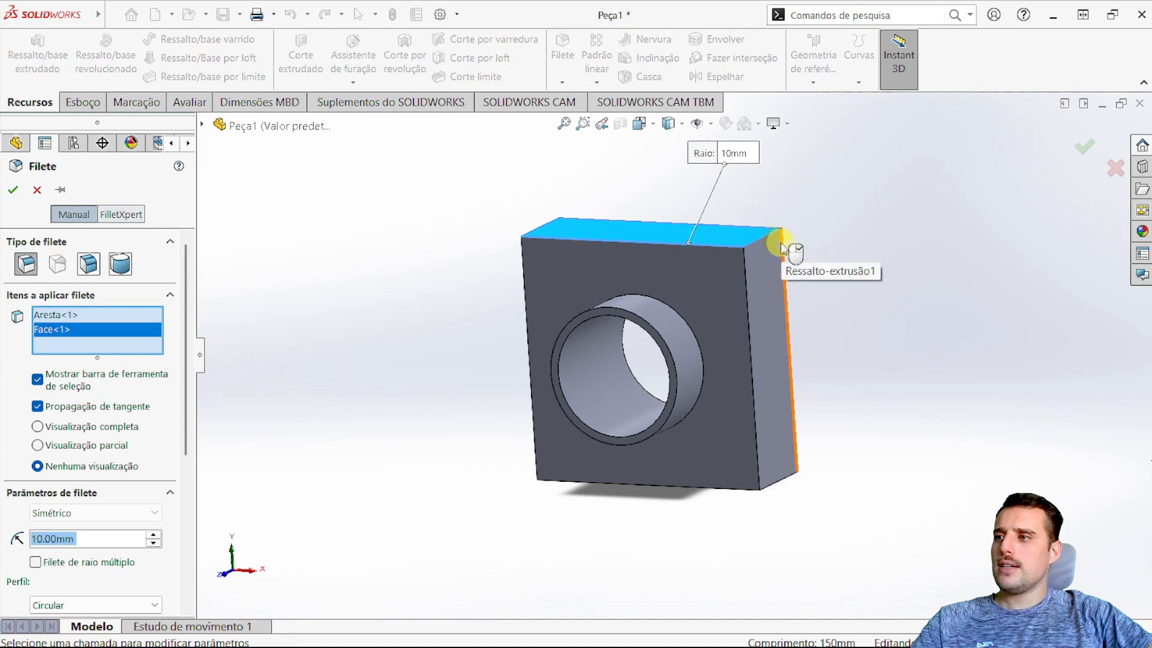
left_click(54, 331)
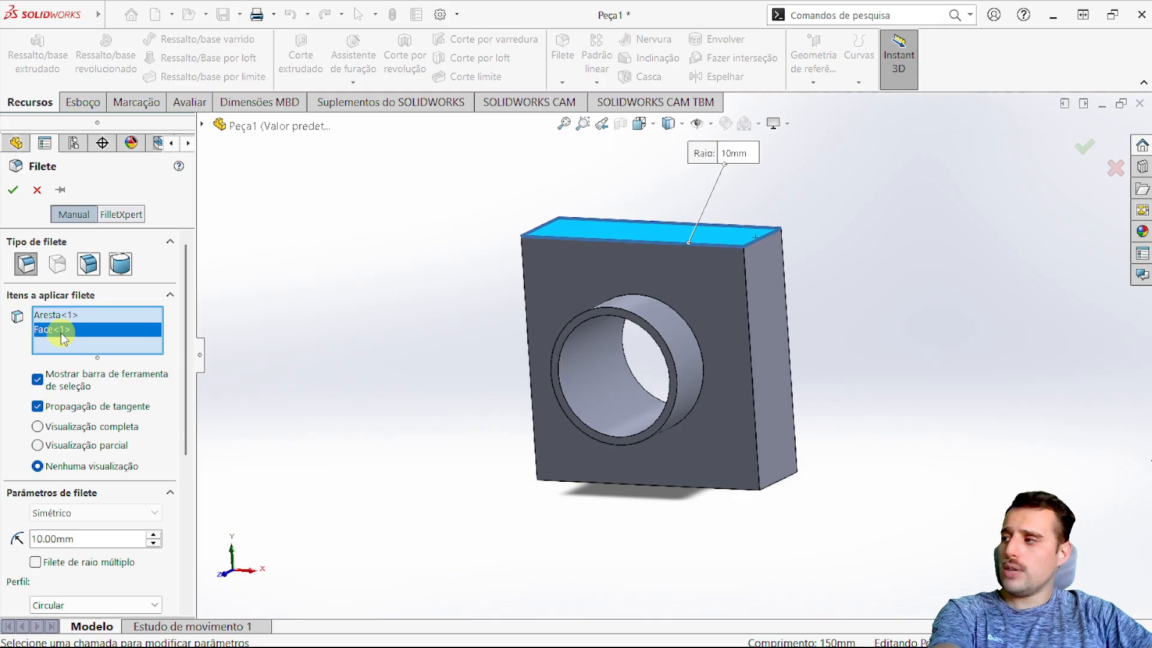
key("Delete")
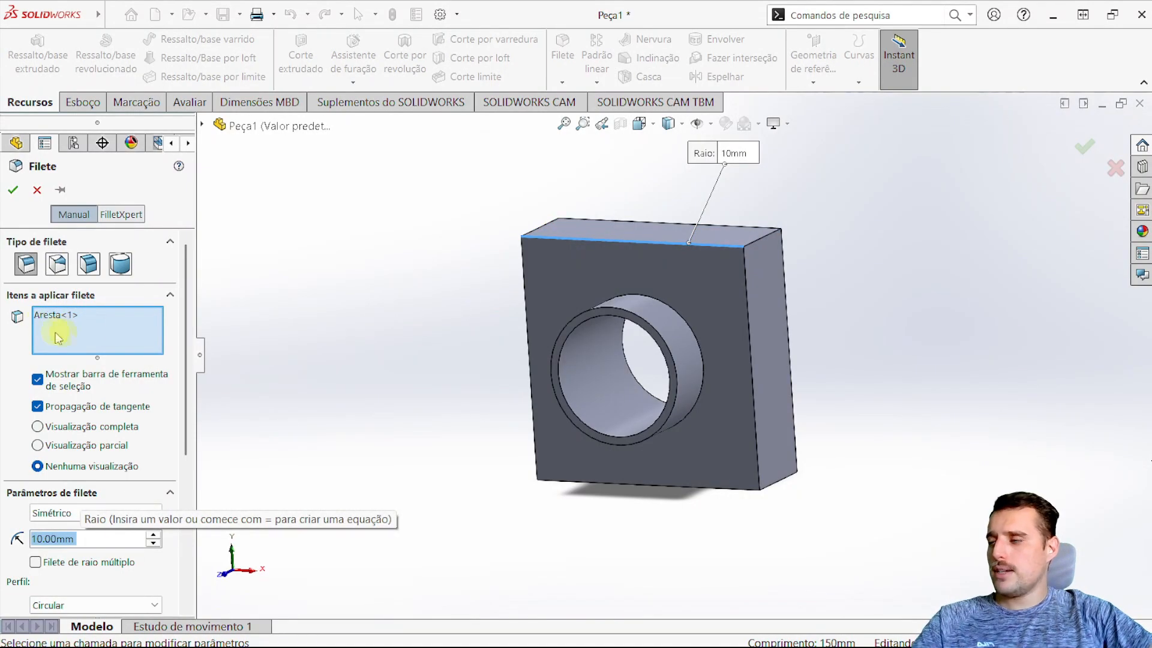
Add the block's remaining top edges, the other front-face edges and the right rear vertical edge to the fillet selection
left_click(744, 261)
left_click(781, 265)
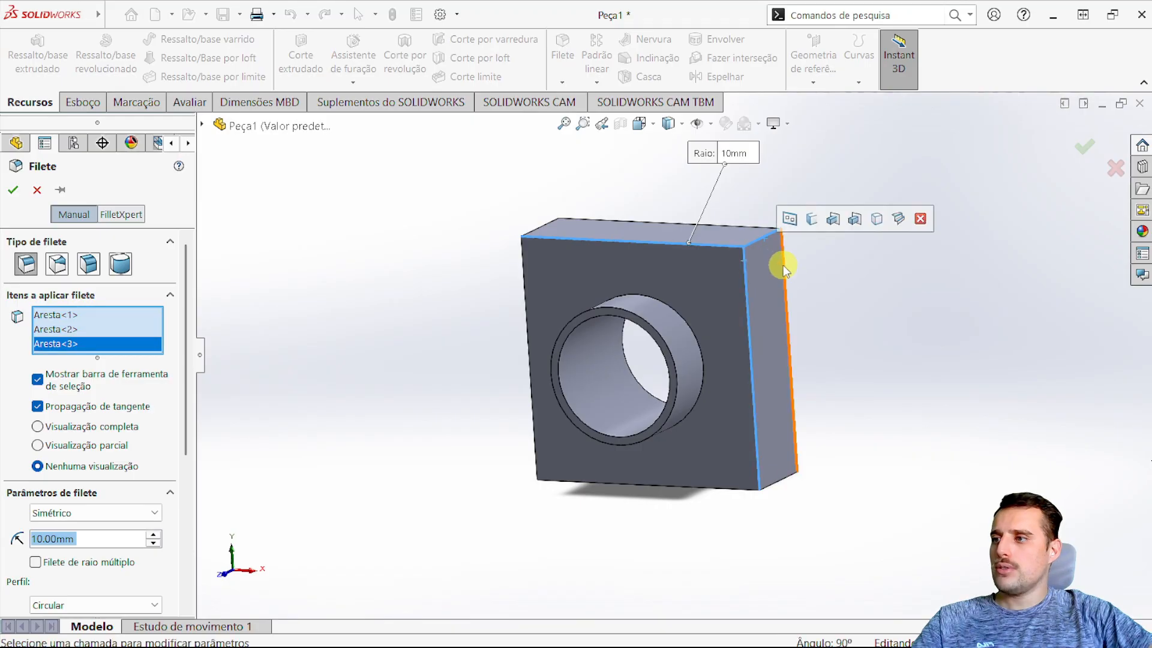
left_click(783, 266)
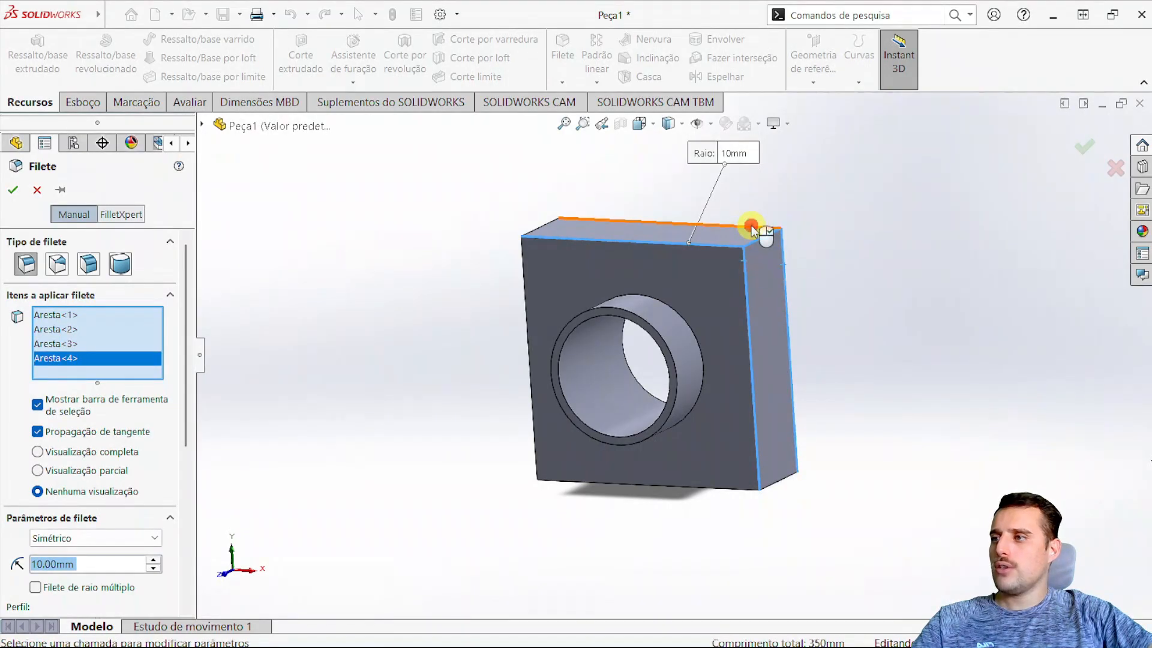
left_click(752, 225)
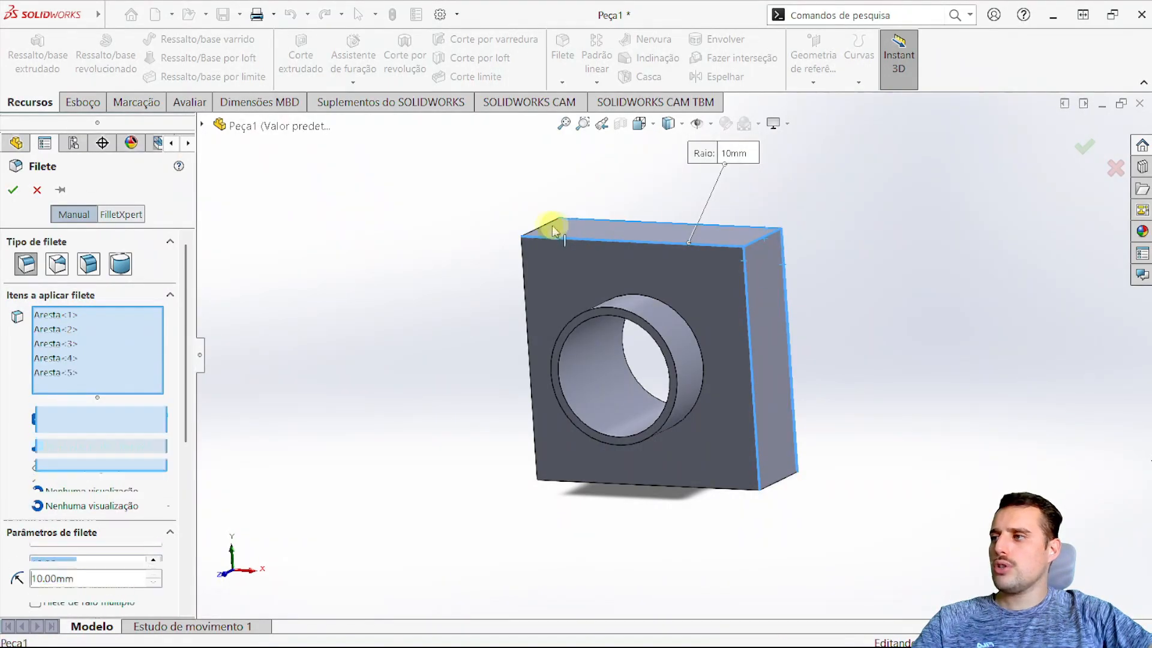
left_click(522, 263)
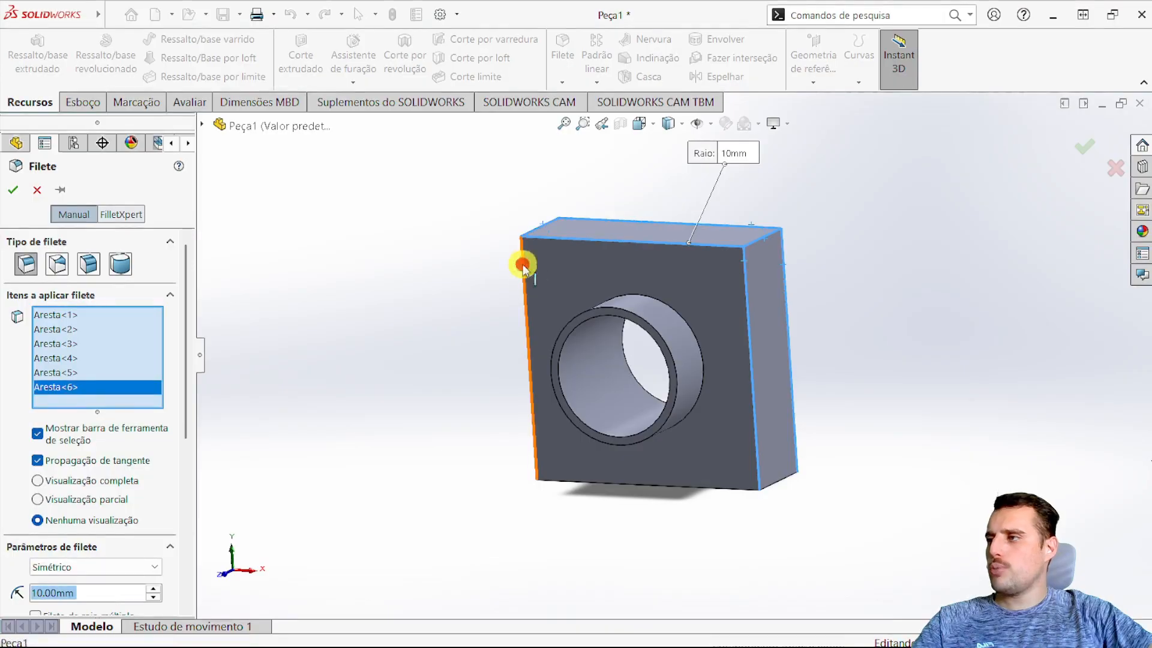
left_click(714, 493)
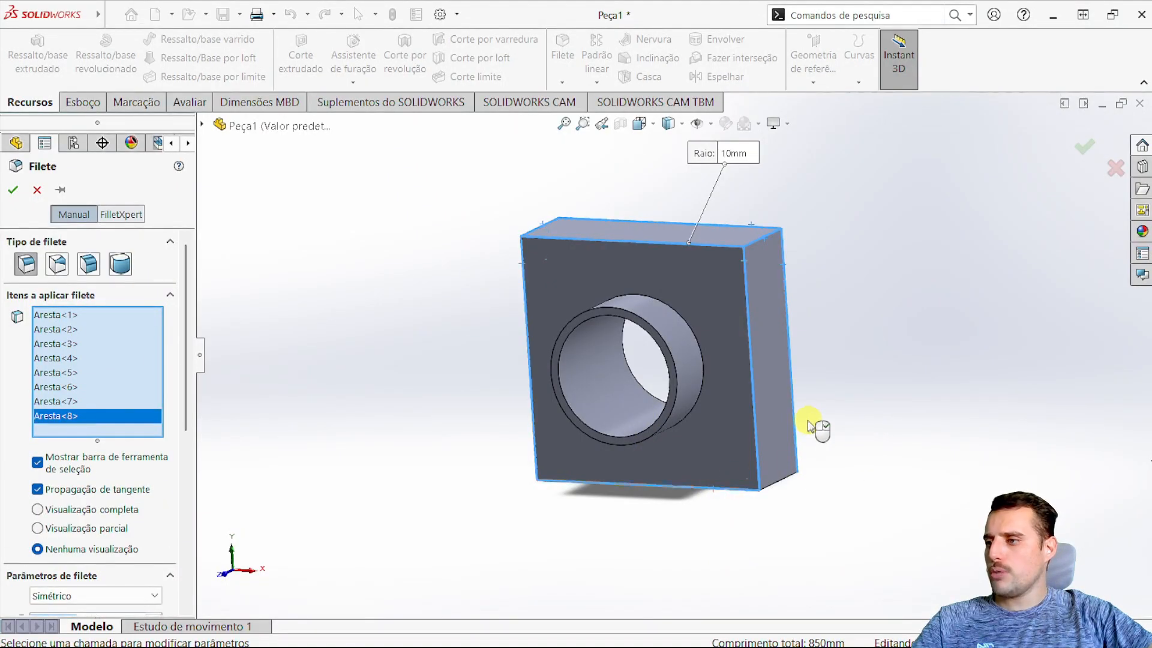
Add the block's remaining bottom and rear edges so the fillet covers all twelve outer edges
middle_click_drag(844, 408, 682, 344)
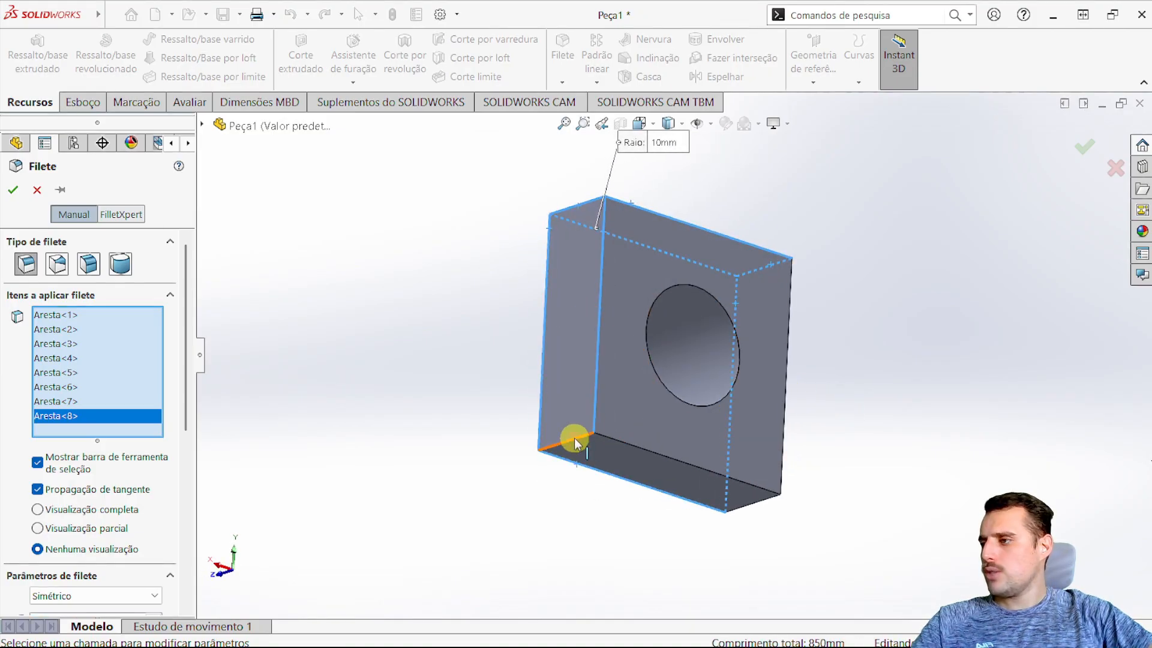
left_click(617, 440)
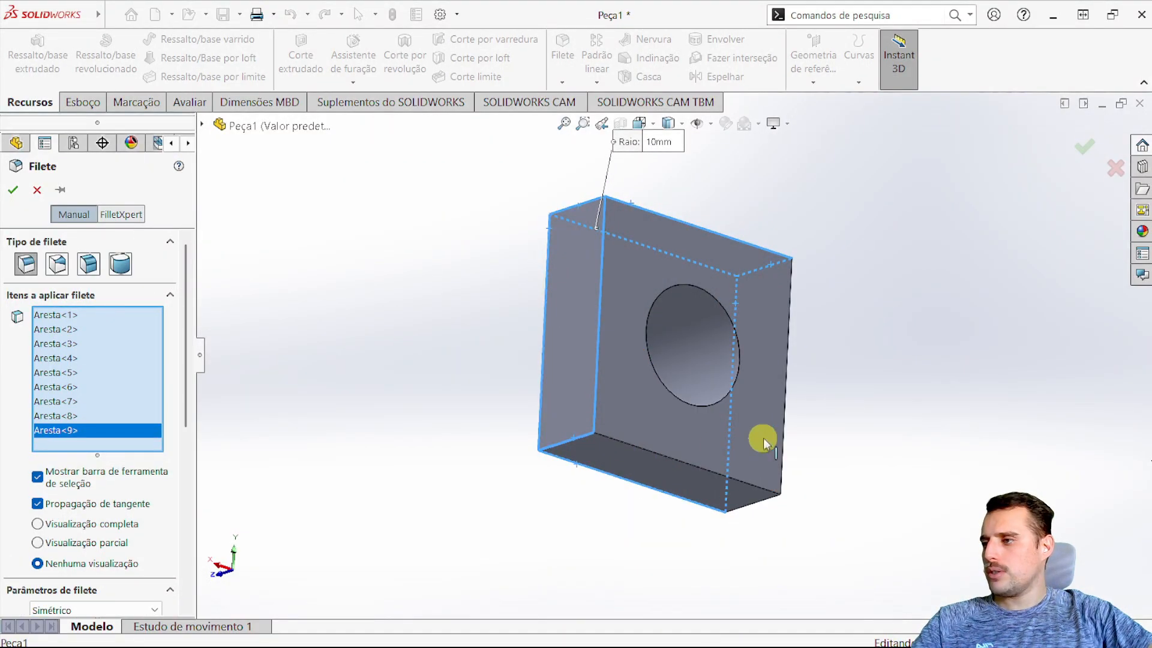
left_click(783, 428)
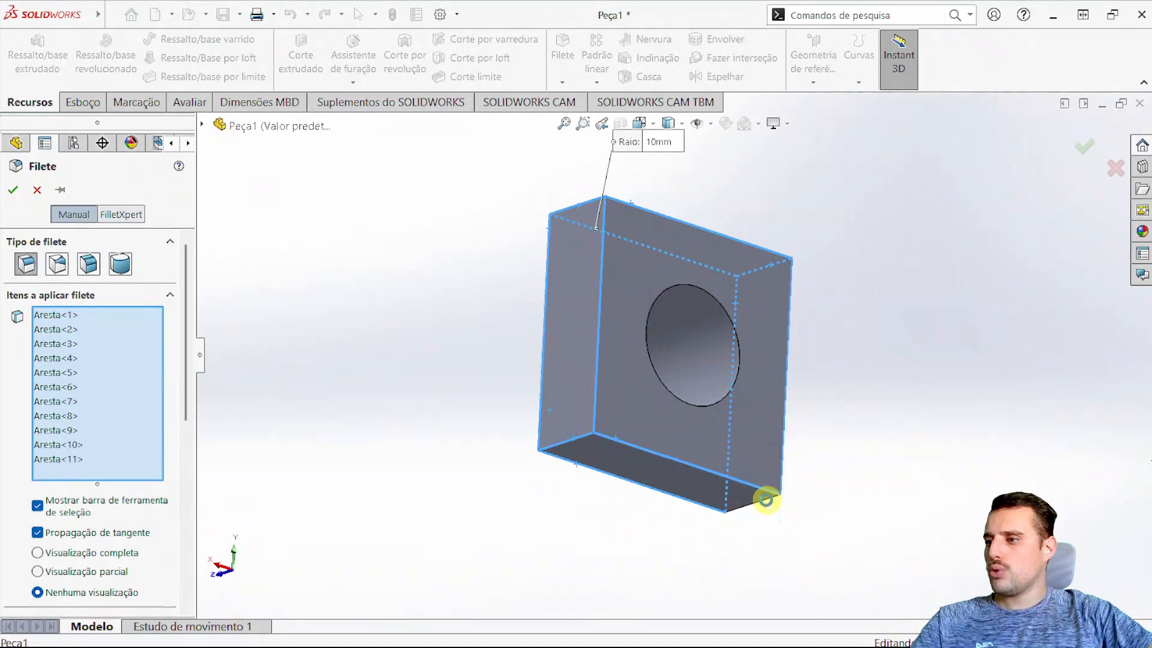
left_click(764, 500)
middle_click_drag(828, 322, 520, 470)
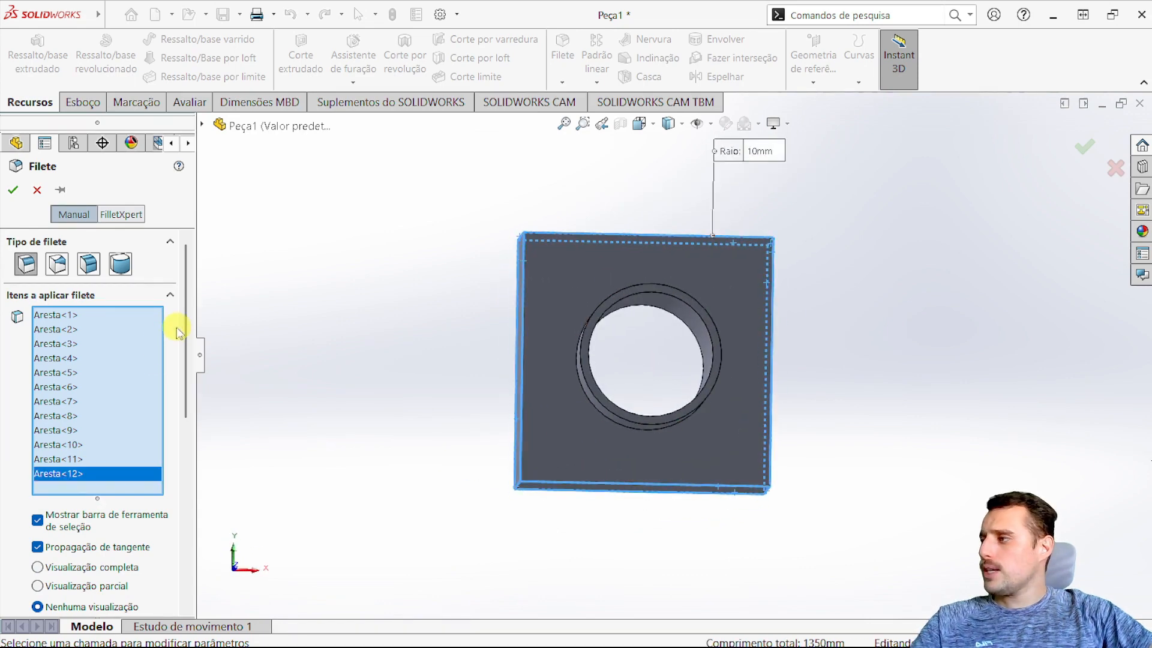
Set the symmetric fillet radius to 5 mm and apply it to the block's outer edges
left_click_drag(184, 319, 186, 439)
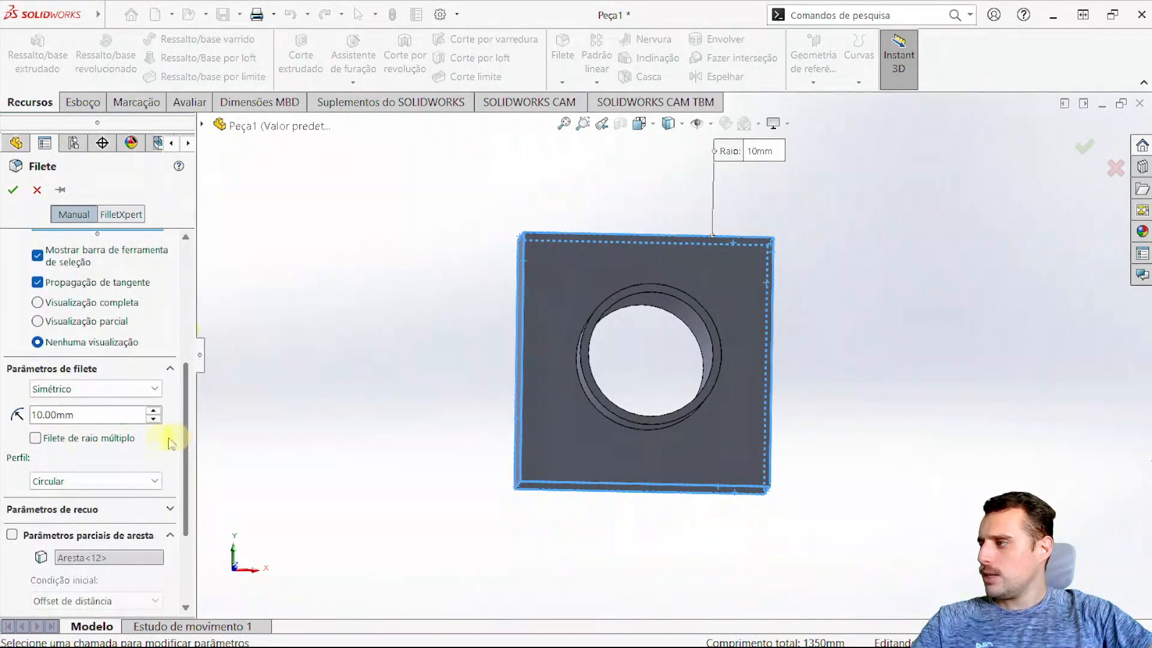
left_click(37, 415)
left_click(87, 415)
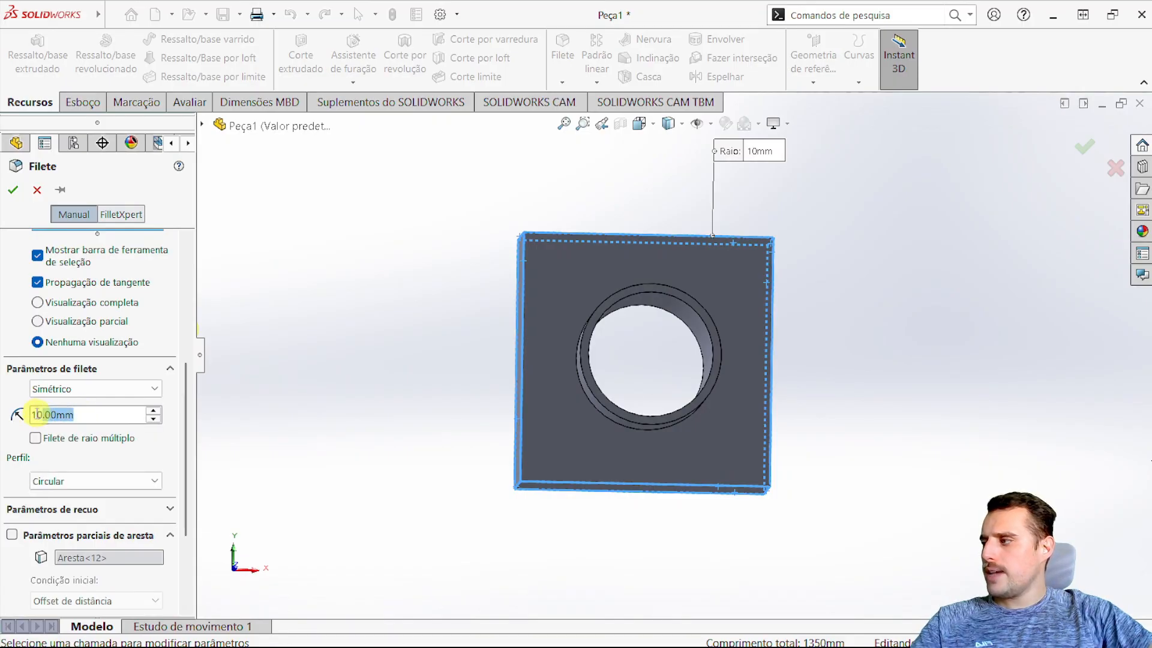
type("5")
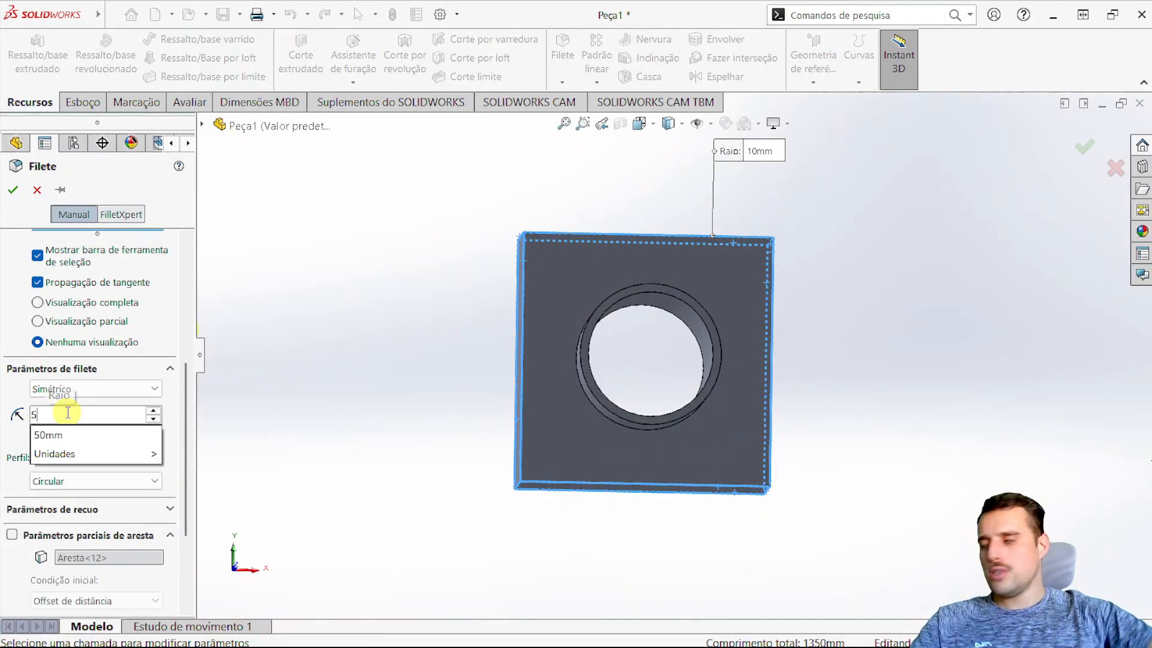
left_click(14, 193)
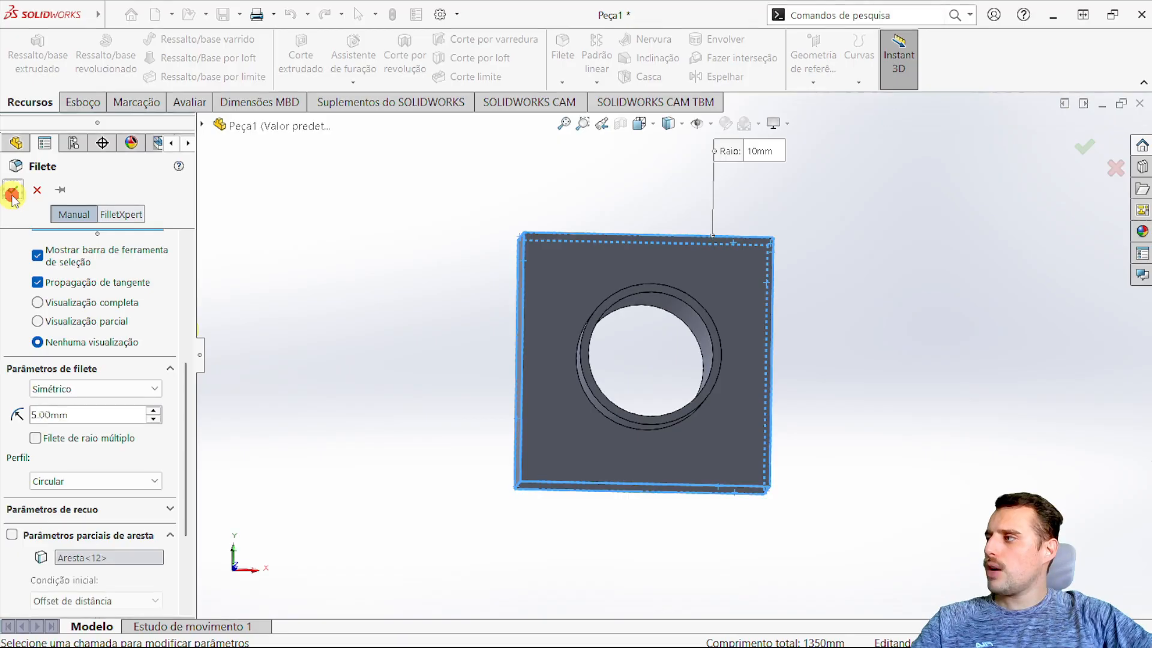
left_click(13, 193)
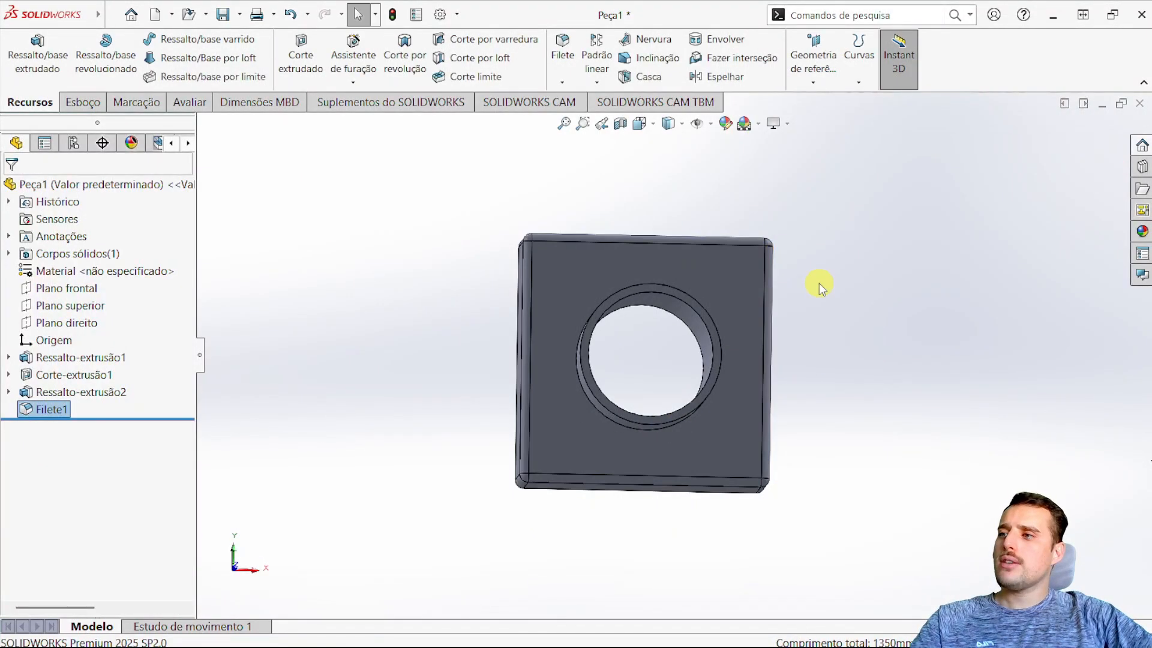
Select the ring's inner and outer rim edges, its base edge and the hole's rear edge for a second fillet, and try a 5 mm radius
mouse_move(799, 323)
middle_mouse_down()
mouse_move(650, 352)
mouse_move(693, 349)
mouse_move(808, 291)
mouse_move(764, 265)
mouse_move(792, 284)
mouse_move(780, 272)
mouse_move(787, 304)
middle_mouse_up()
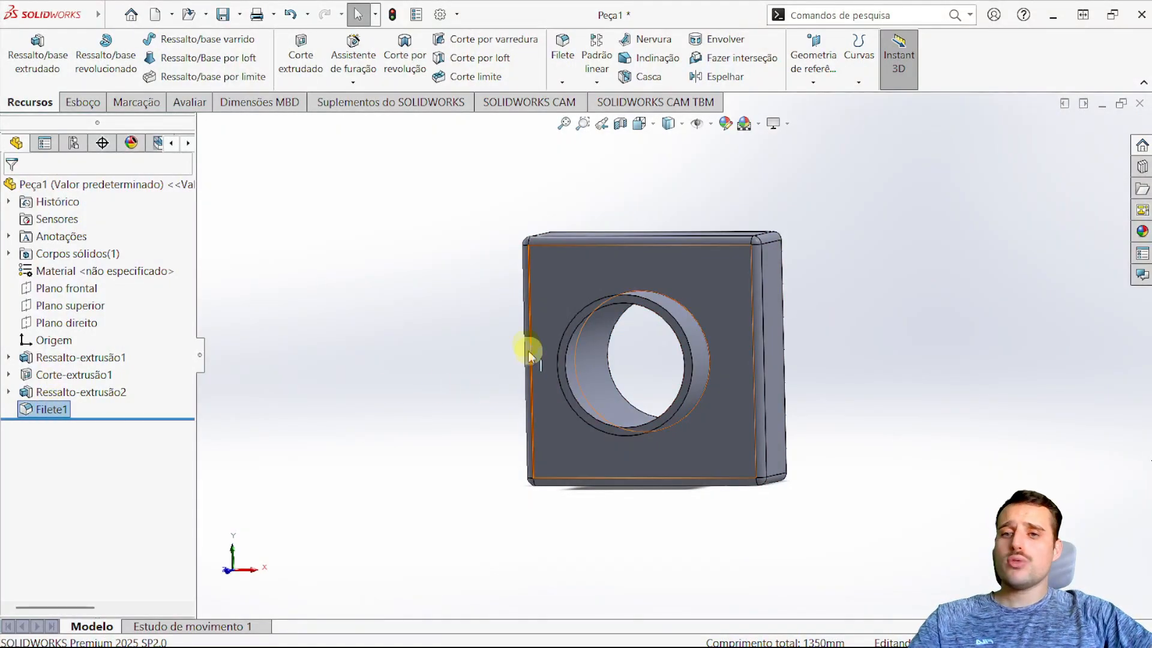
left_click(562, 49)
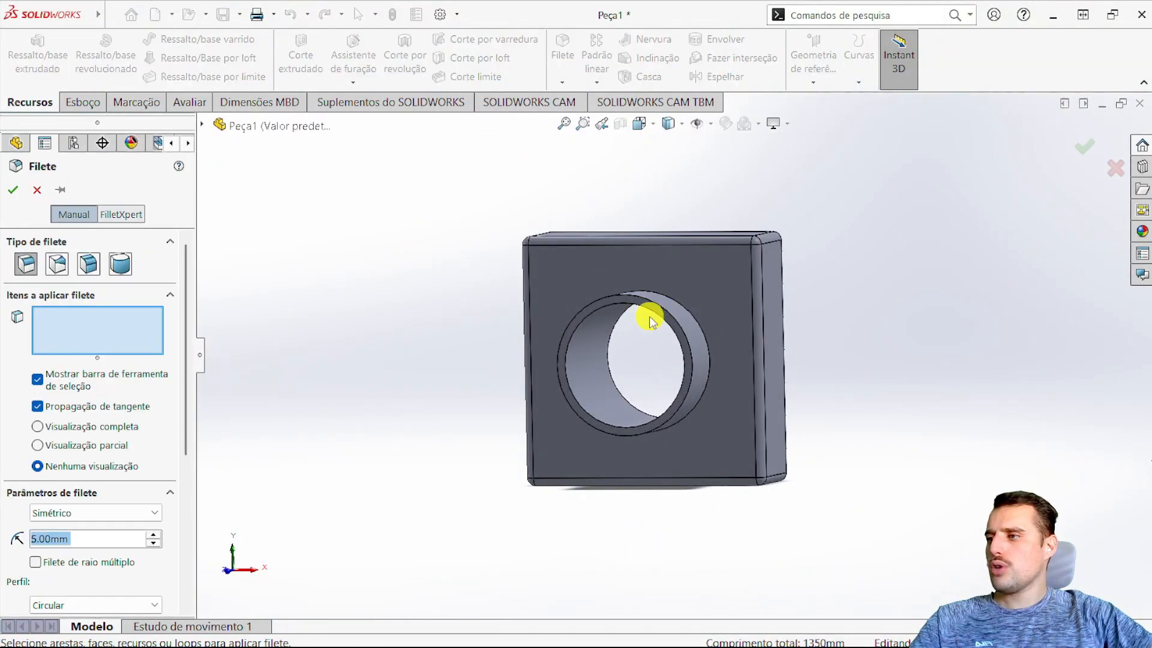
scroll(657, 323, "down", 2)
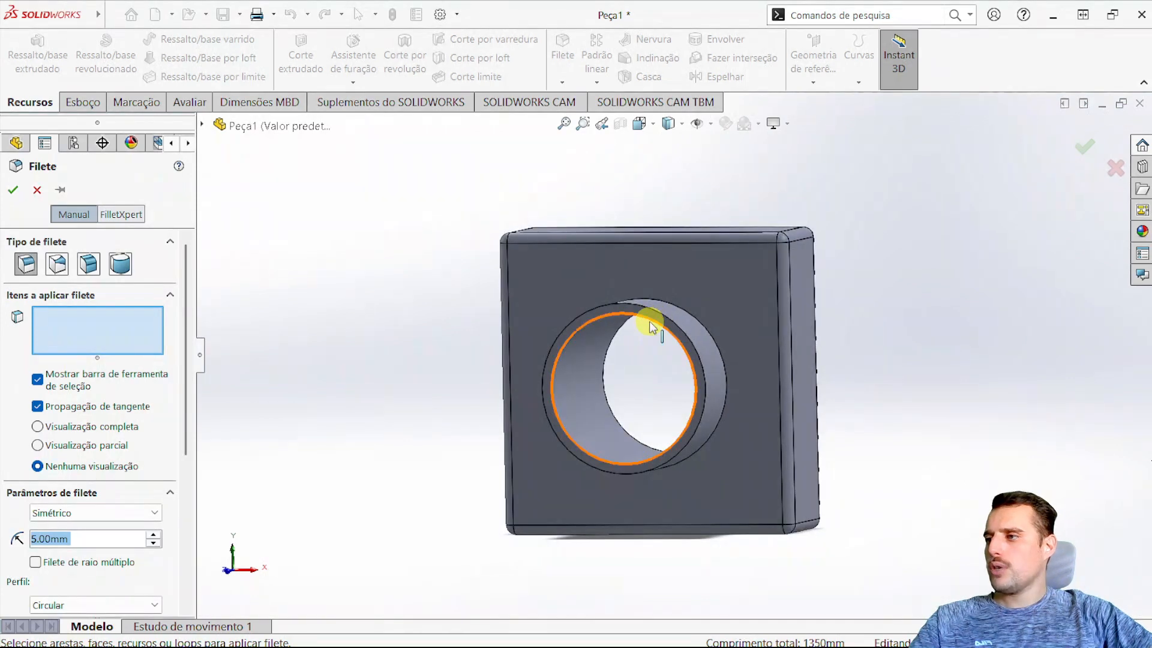
left_click(659, 312)
left_click(696, 313)
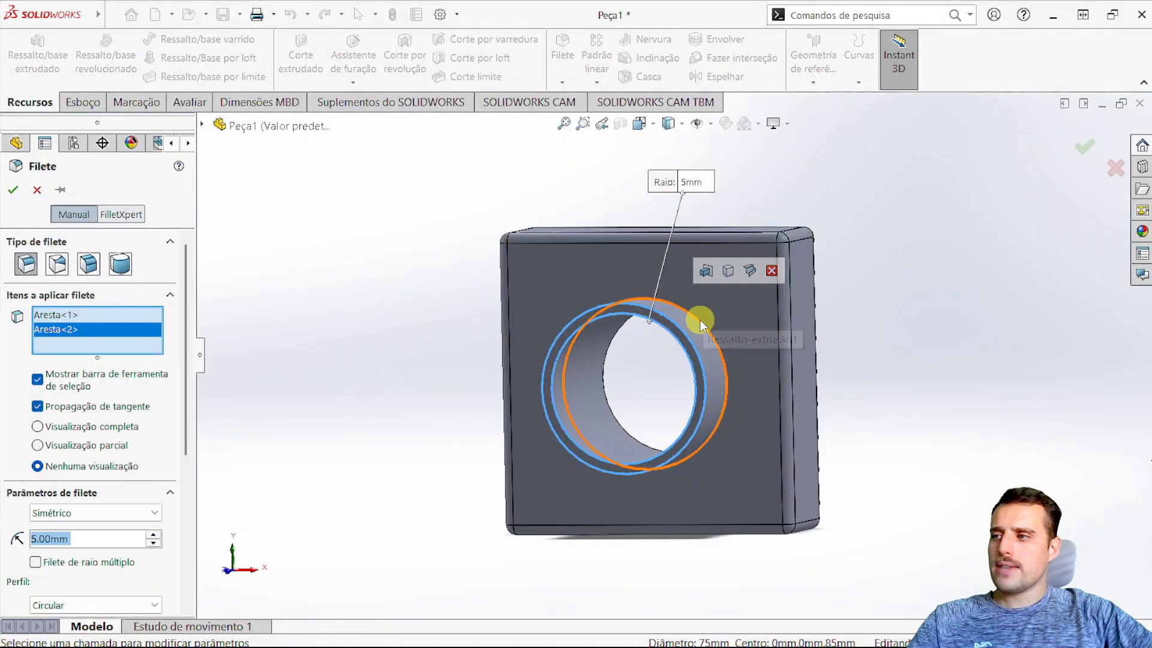
middle_click_drag(888, 315, 741, 352)
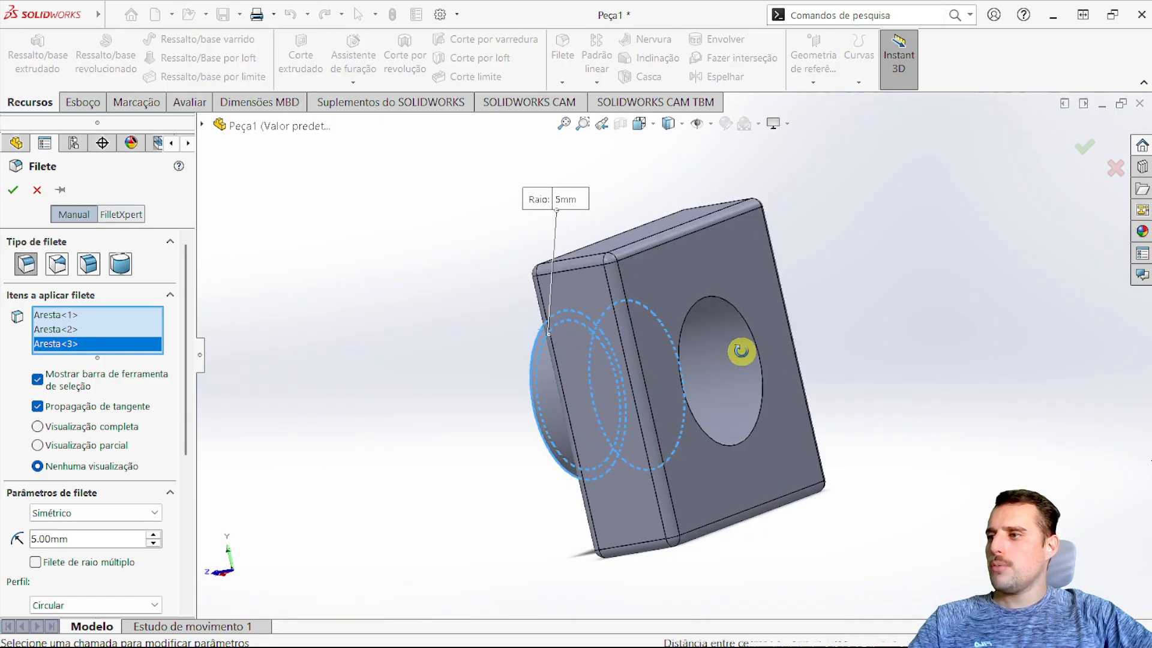
left_click(723, 297)
middle_click_drag(849, 316, 957, 278)
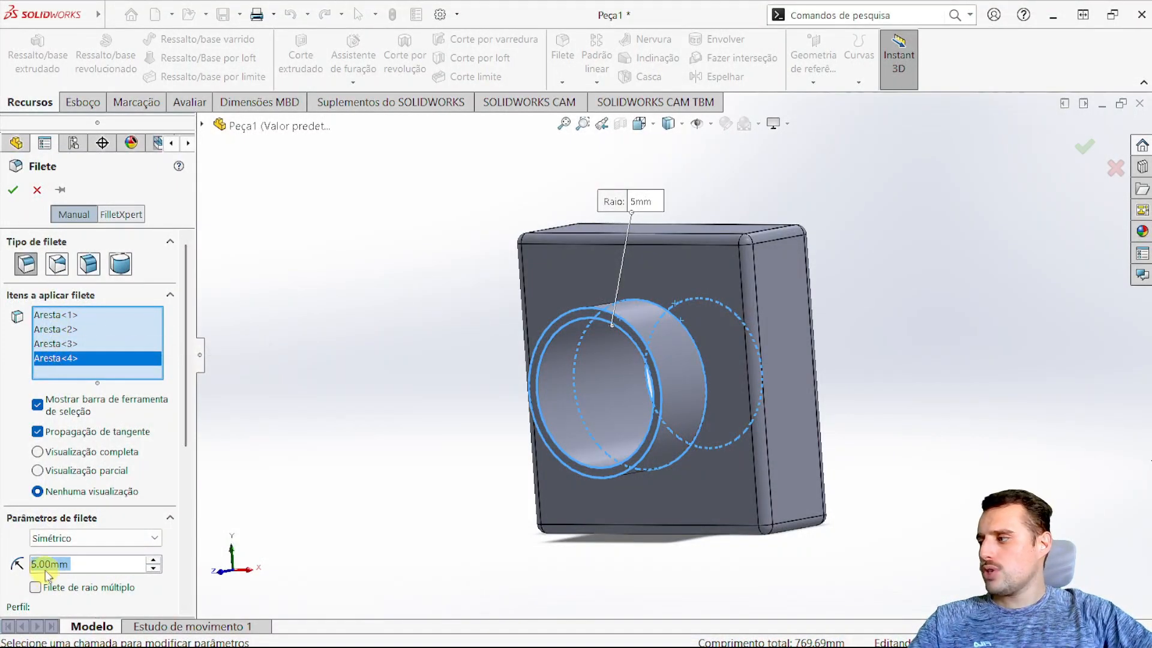
left_click(13, 192)
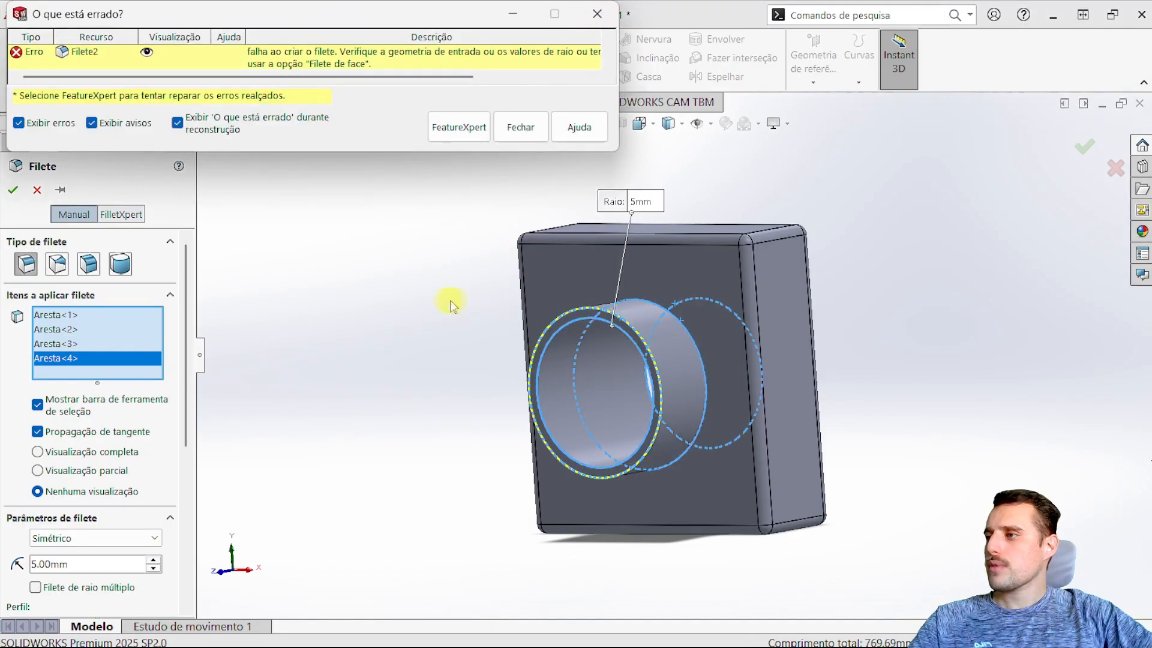
left_click(598, 15)
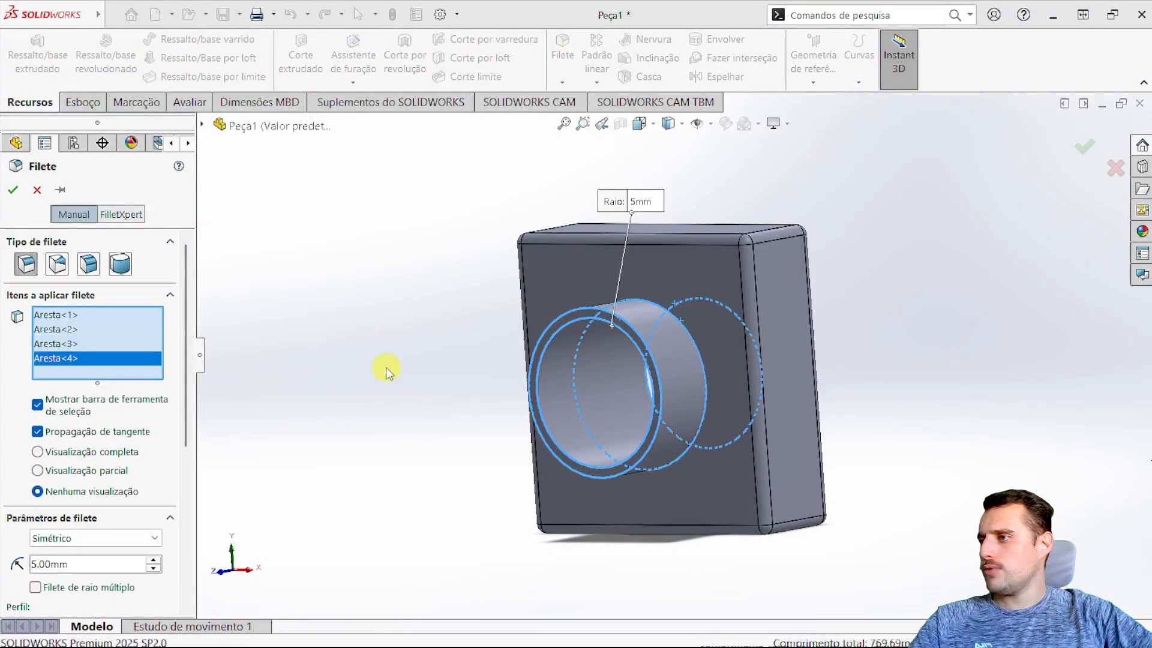
Set the second fillet's radius to 2.5 mm, apply it to the ring and hole edges, and check the rounded rim
left_click(42, 564)
left_click_drag(45, 564, 22, 564)
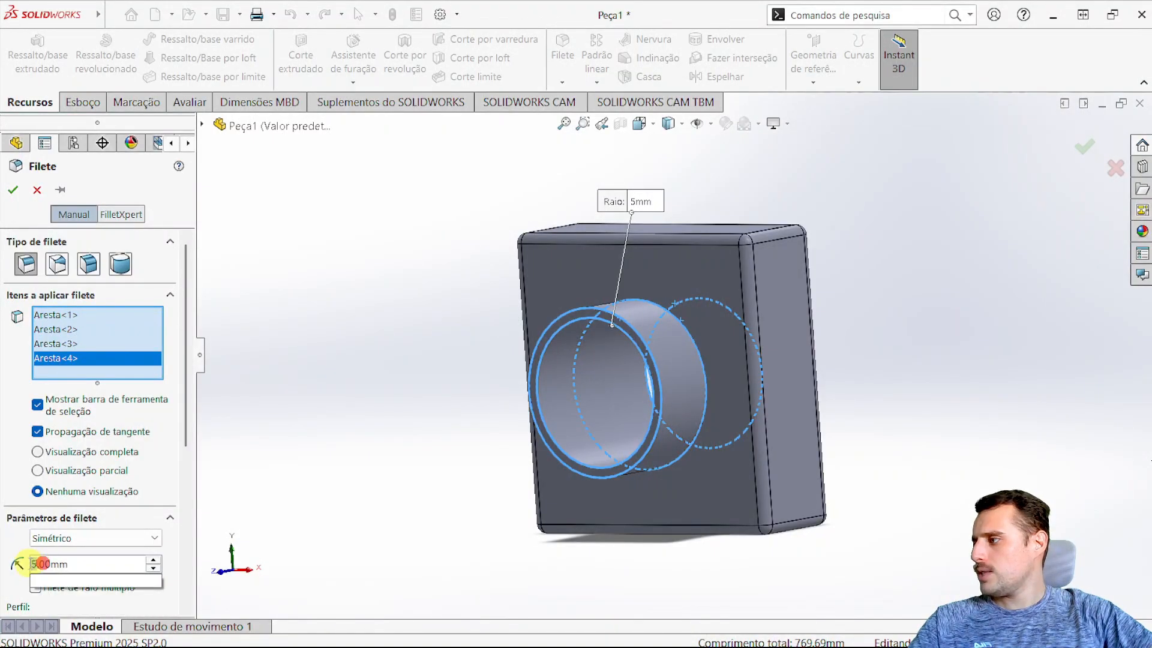
key("BackSpace")
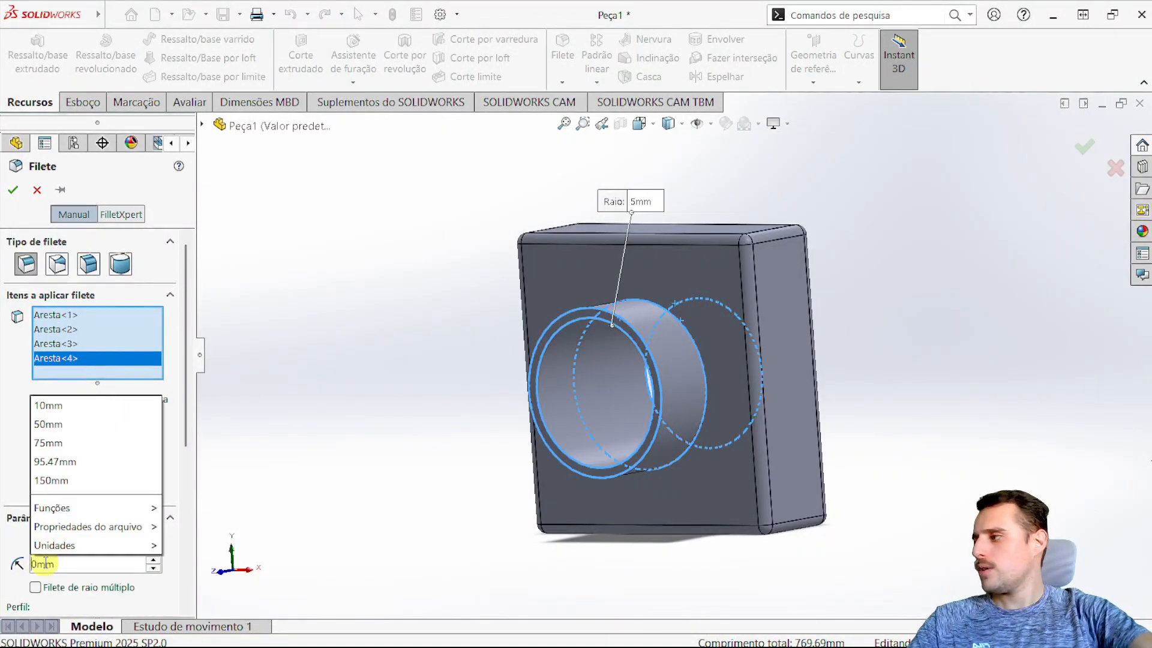
type("2.5")
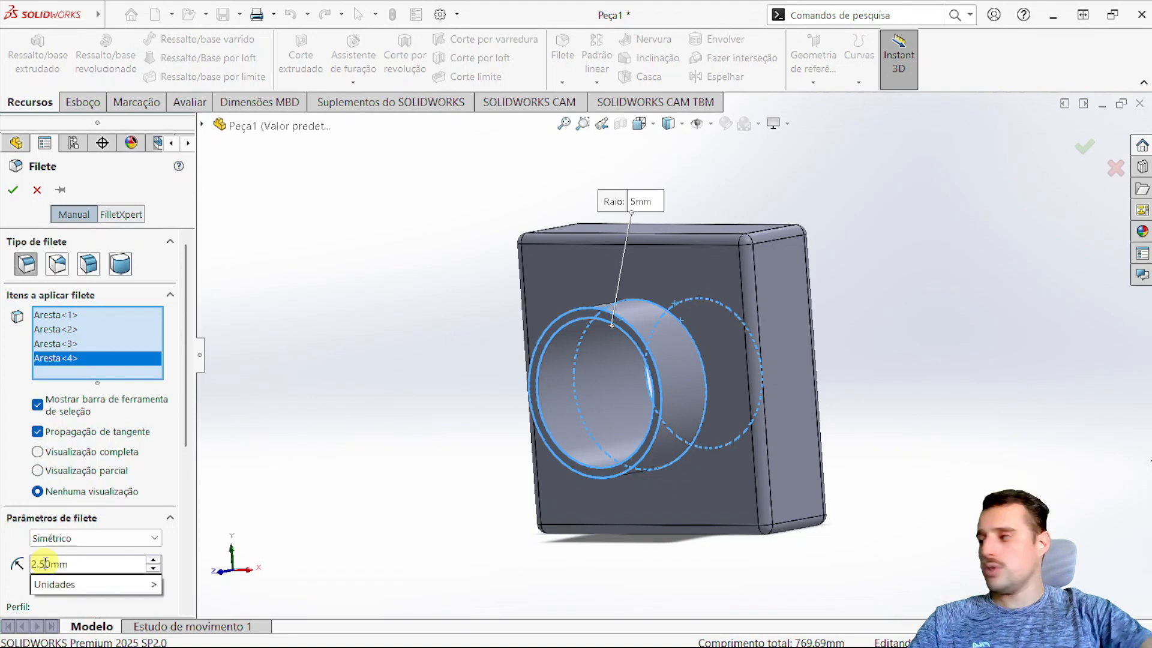
key("Return")
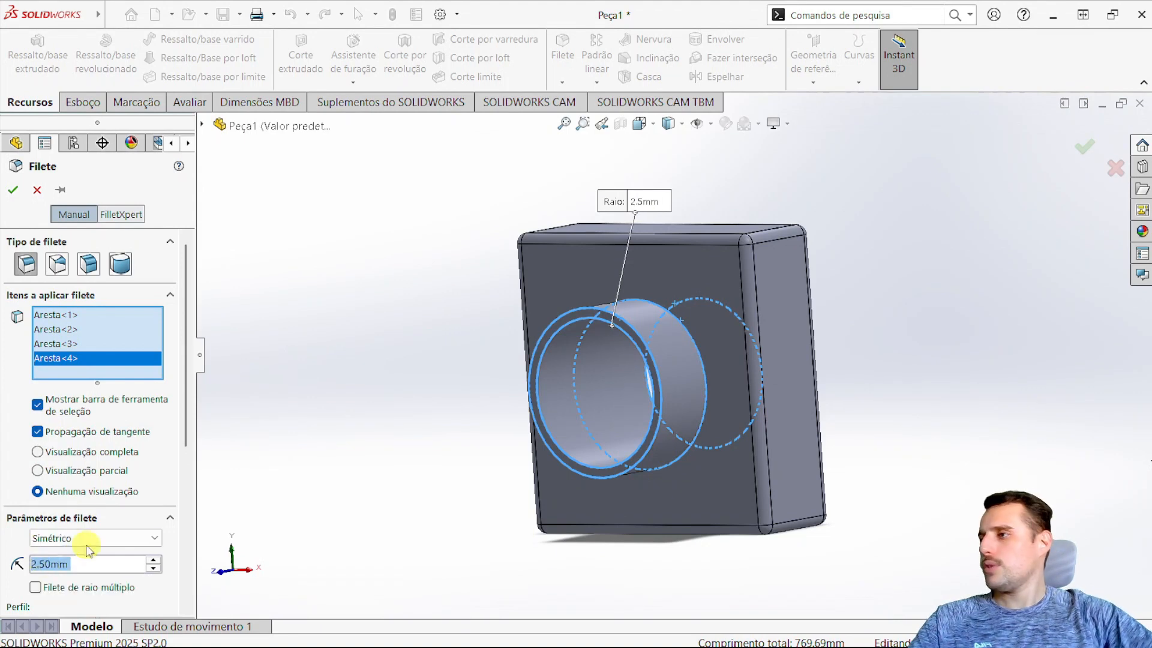
left_click(12, 191)
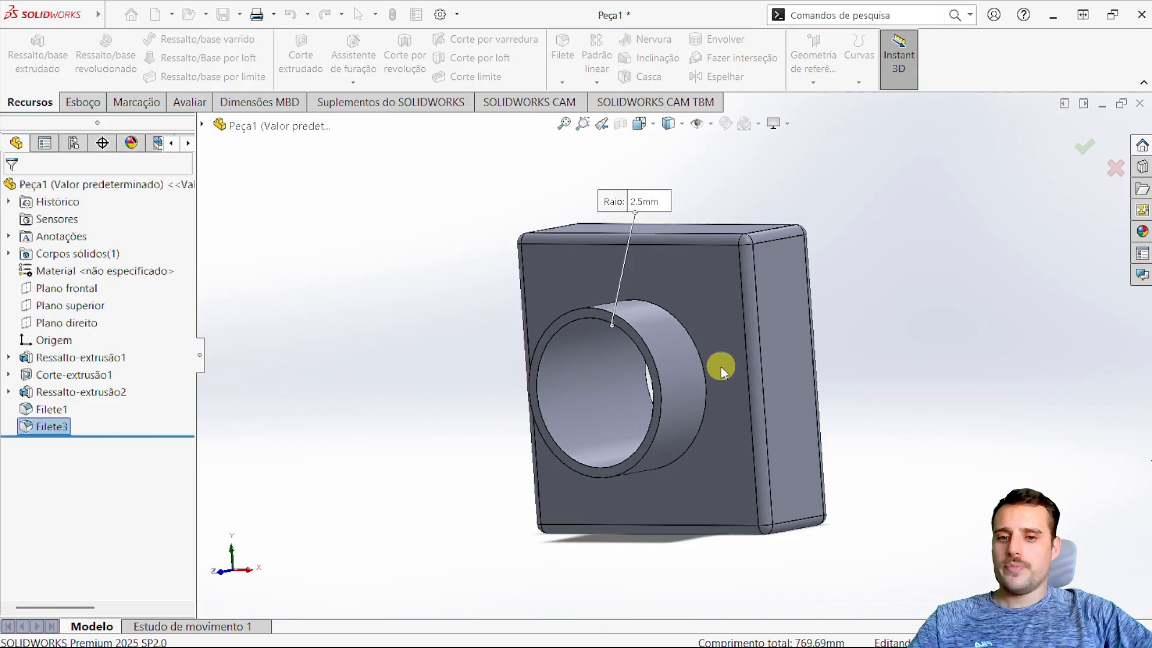
middle_click_drag(698, 375, 713, 348)
middle_click_drag(670, 309, 563, 308)
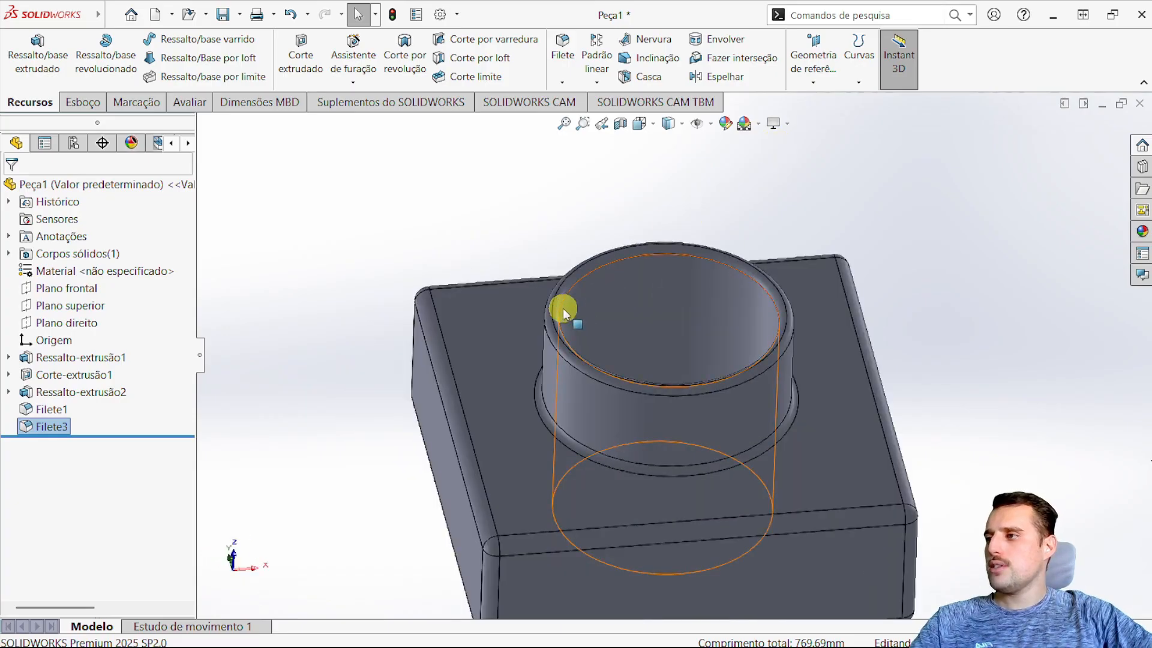
scroll(564, 334, "down", 6)
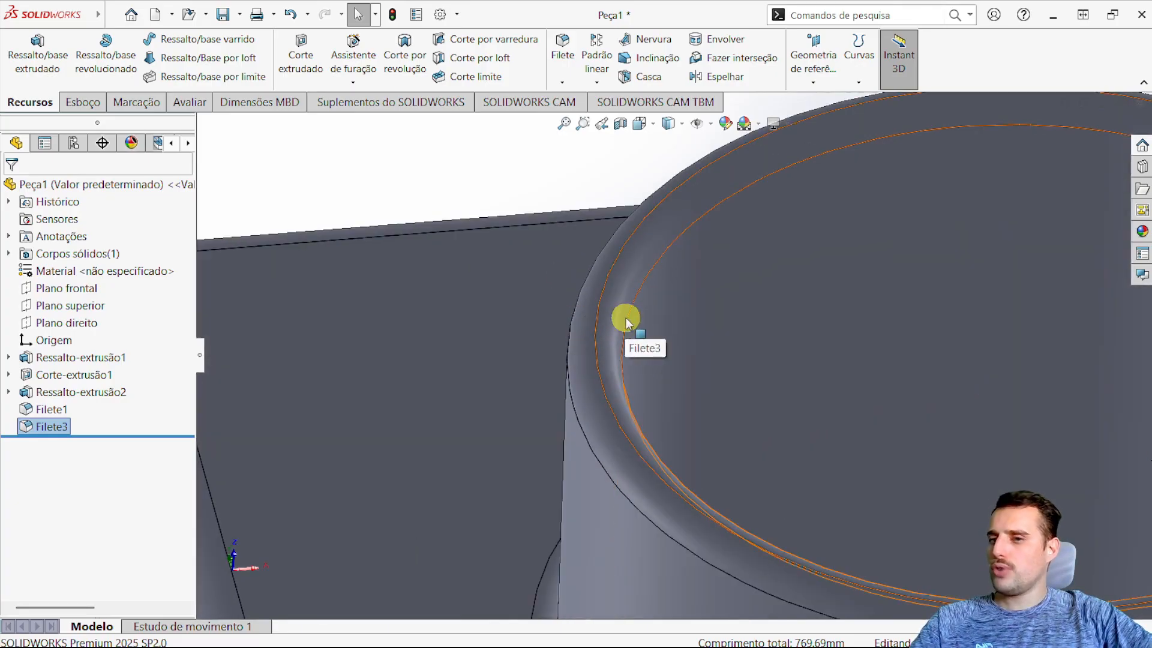
Examine the fillets at the ring's base and the hole's rear edge, and inspect the finished part from several sides
scroll(626, 321, "up", 8)
middle_click_drag(650, 508, 646, 483)
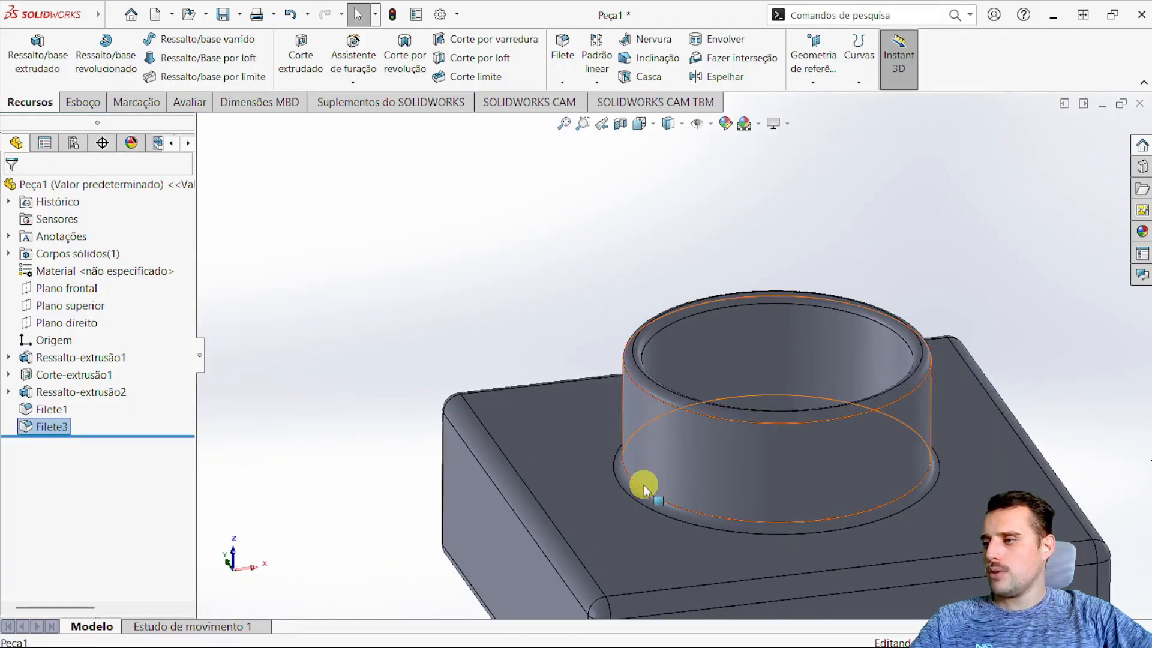
scroll(643, 492, "up", 3)
scroll(642, 492, "down", 10)
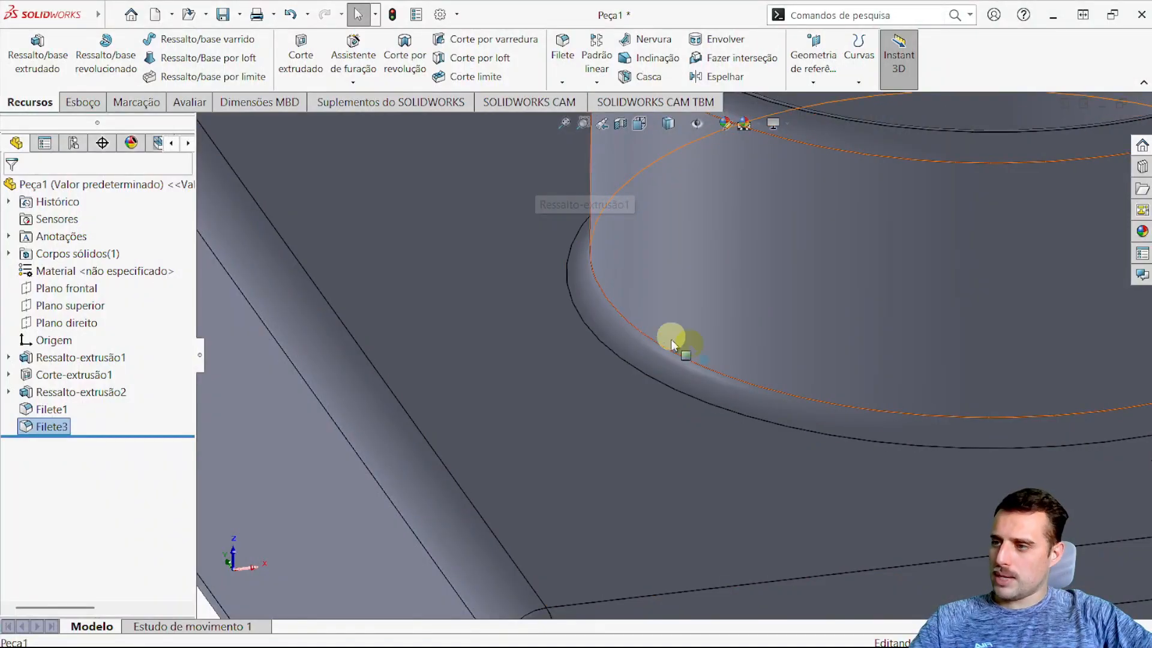
scroll(894, 442, "up", 10)
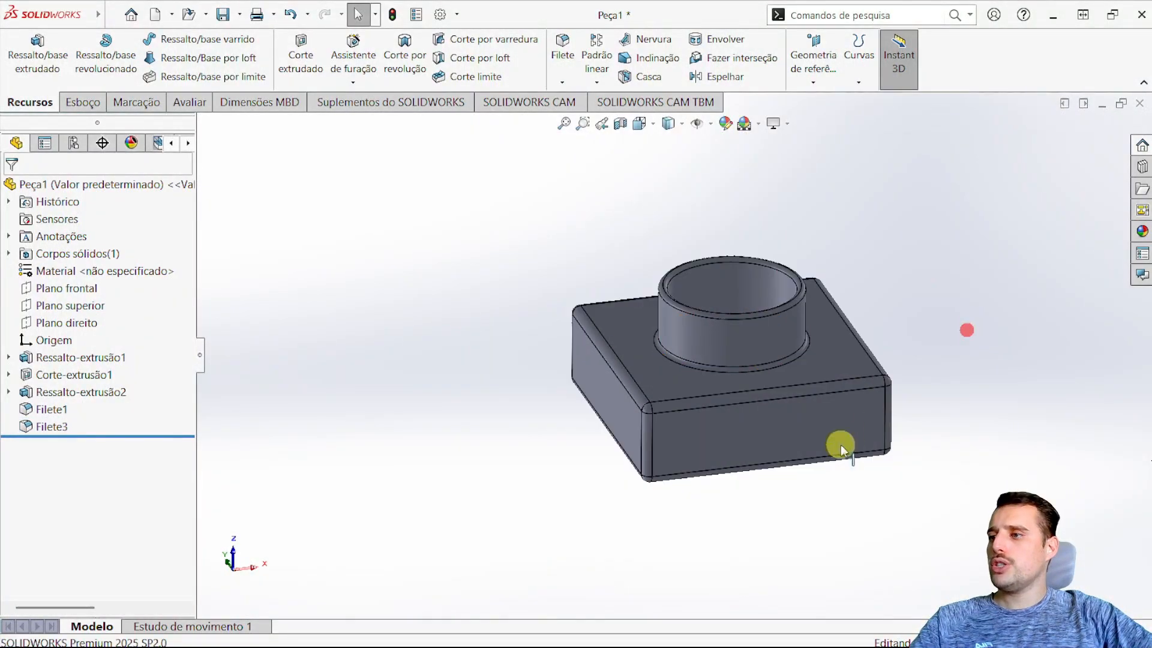
middle_click_drag(841, 444, 797, 236)
scroll(781, 397, "down", 4)
scroll(782, 398, "down", 2)
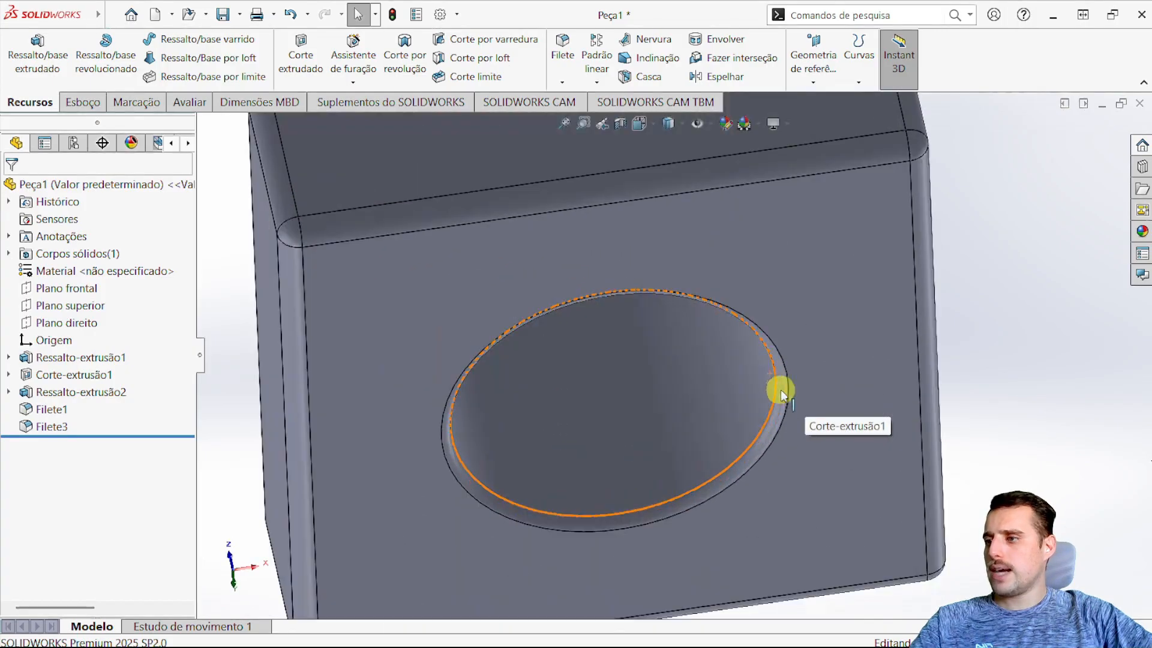
scroll(927, 330, "up", 5)
scroll(927, 331, "up", 2)
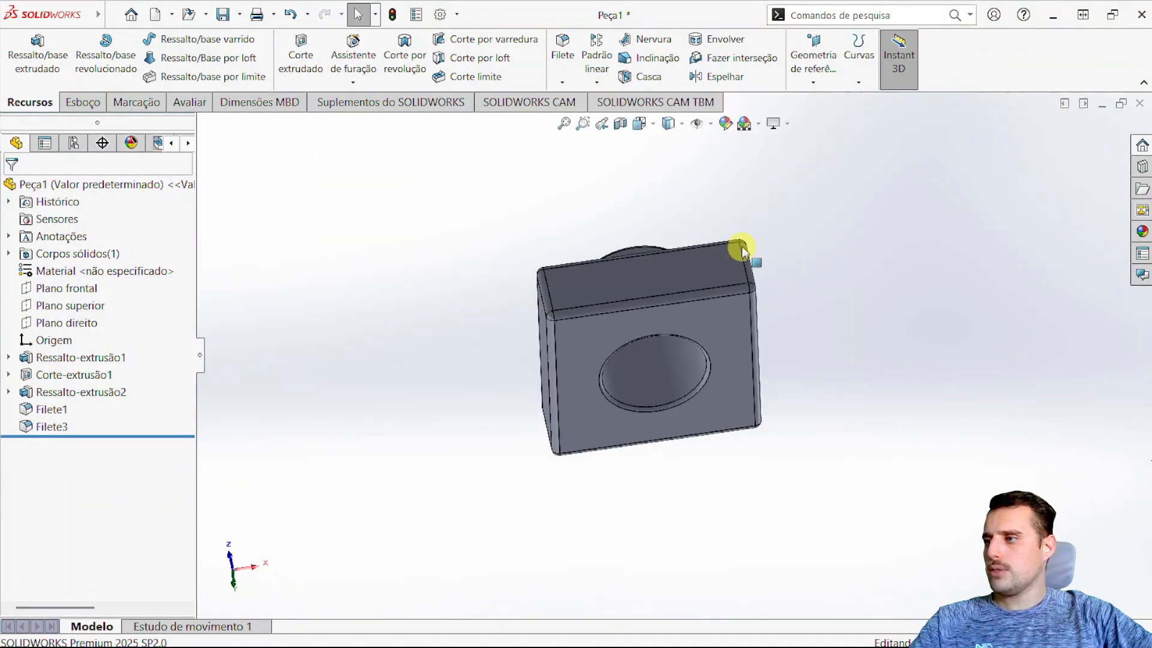
middle_click_drag(742, 248, 744, 420)
middle_click_drag(678, 257, 722, 349)
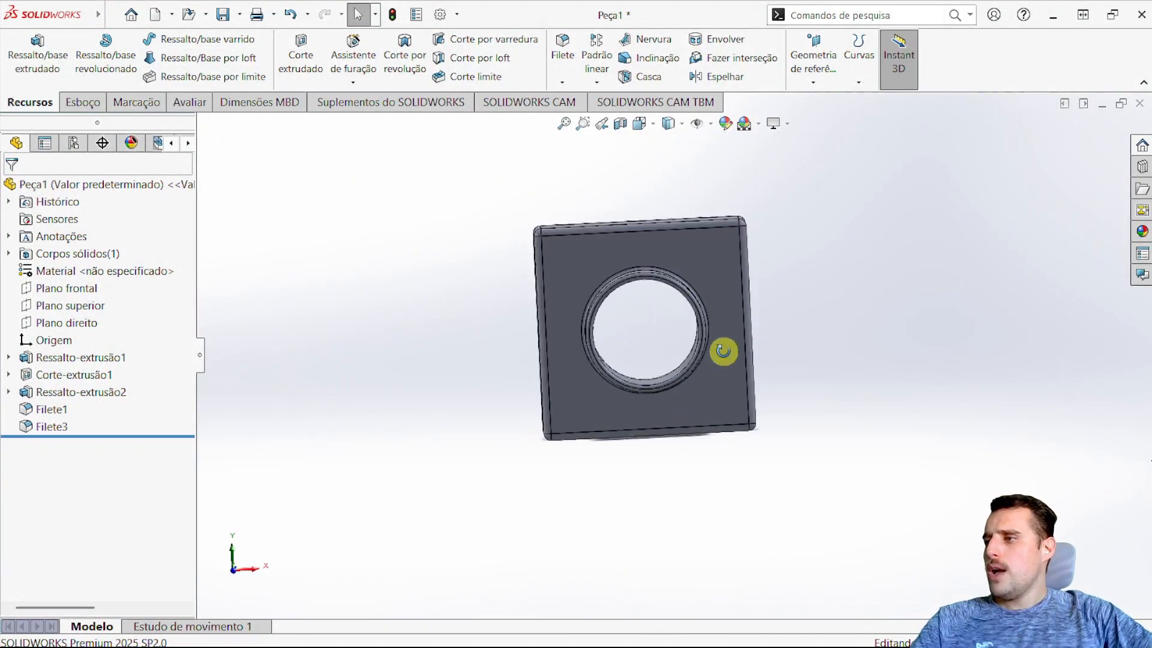
middle_click_drag(584, 324, 615, 343)
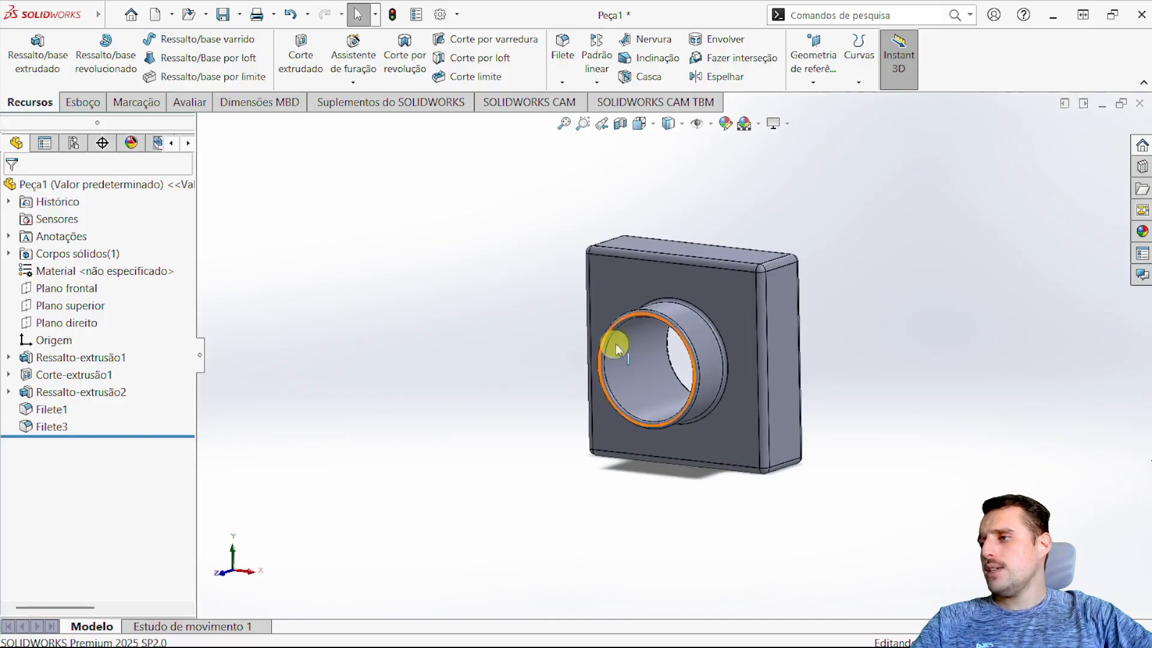
scroll(653, 338, "up", 1)
scroll(656, 338, "down", 3)
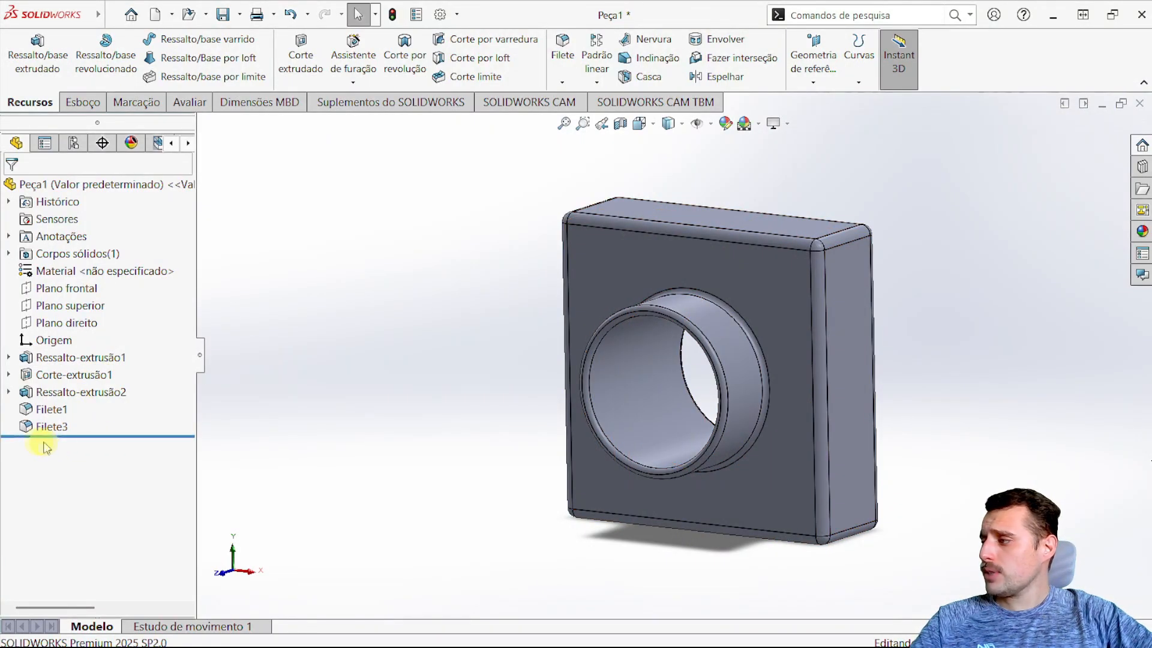
Roll the model history back to before the second fillet, inspect the unrounded ring, and roll it forward to the end again
left_click(120, 436)
left_click_drag(124, 434, 127, 425)
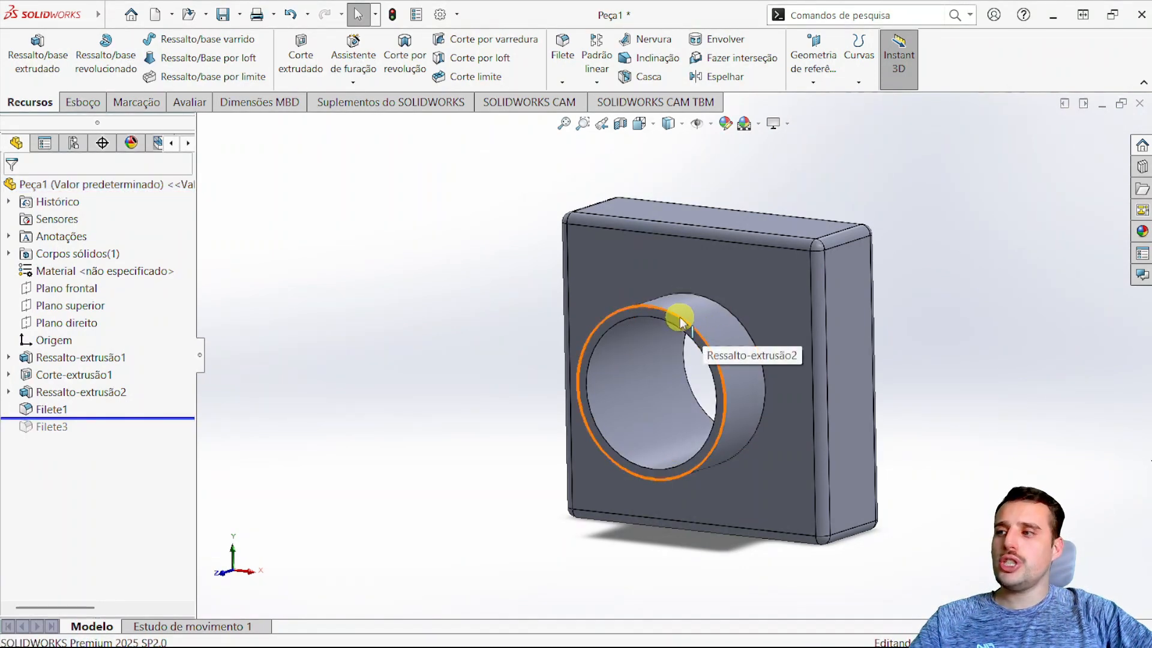
scroll(682, 334, "down", 3)
scroll(682, 334, "down", 2)
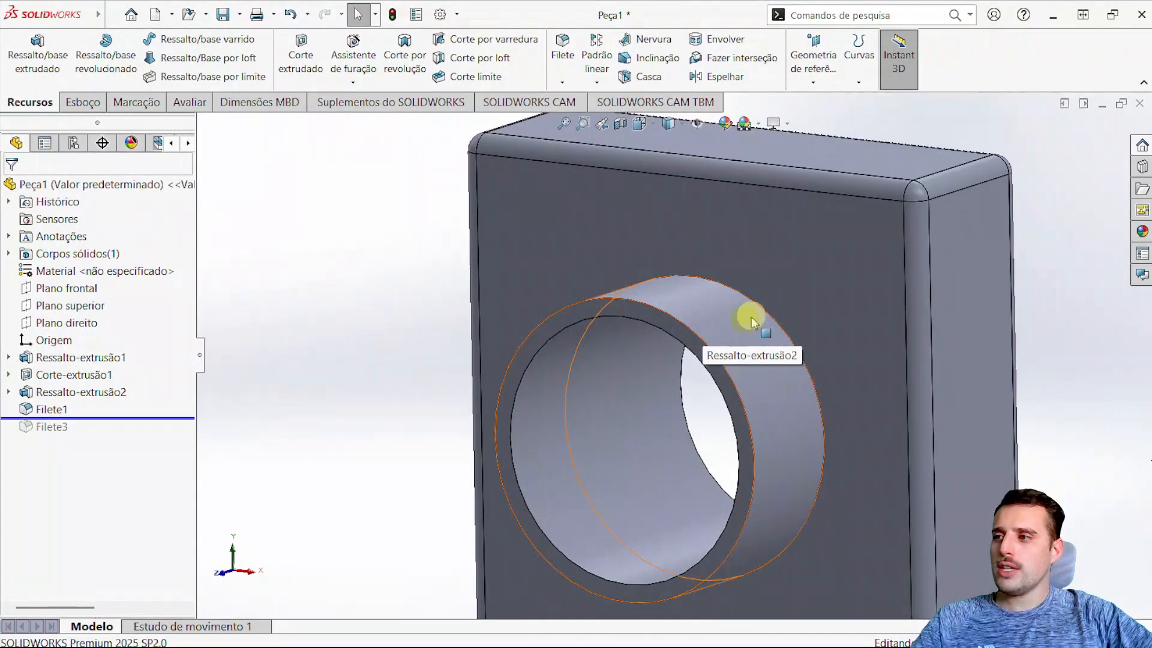
scroll(708, 348, "up", 2)
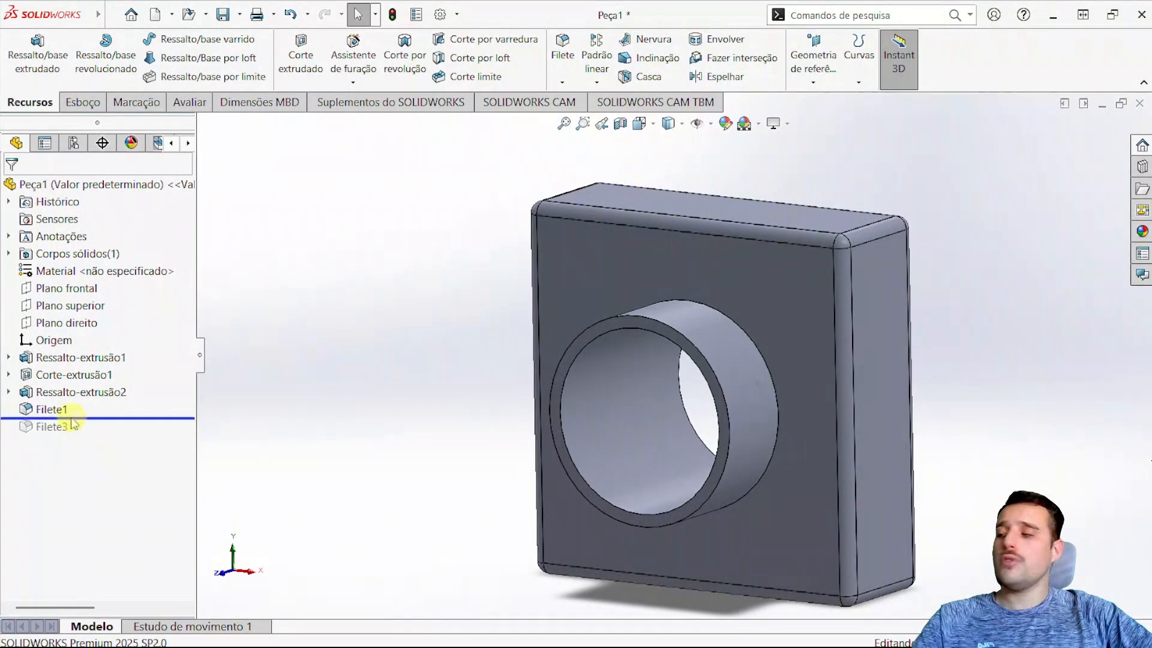
left_click_drag(121, 418, 121, 435)
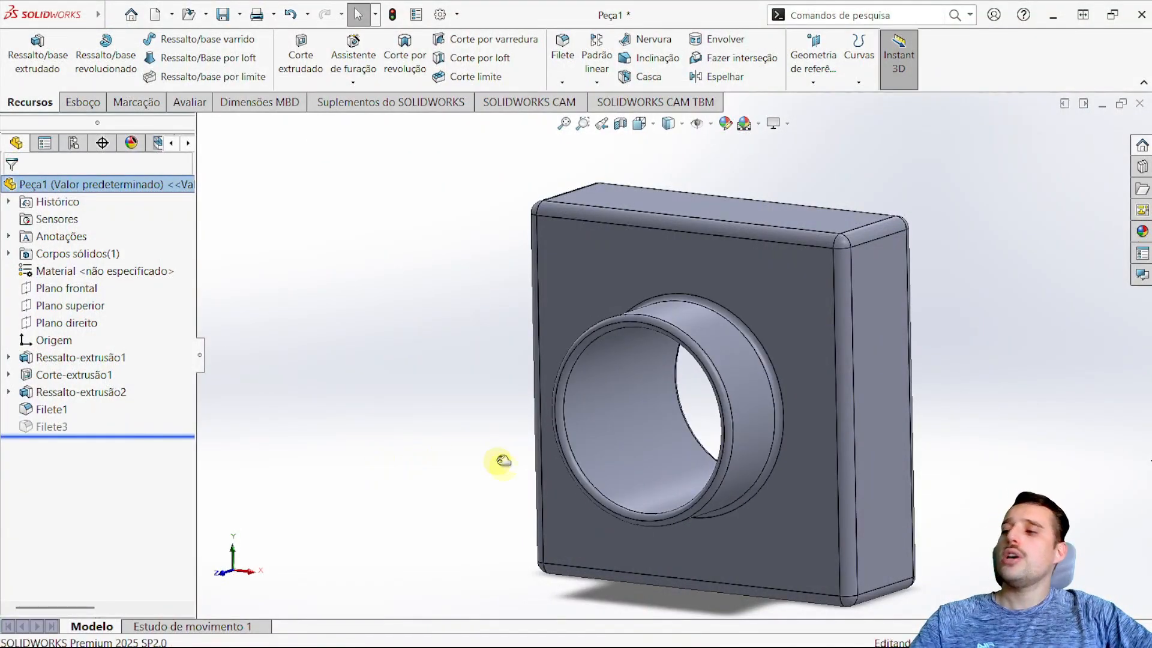
Bring up the sketching tools for the filleted part
scroll(668, 391, "up", 3)
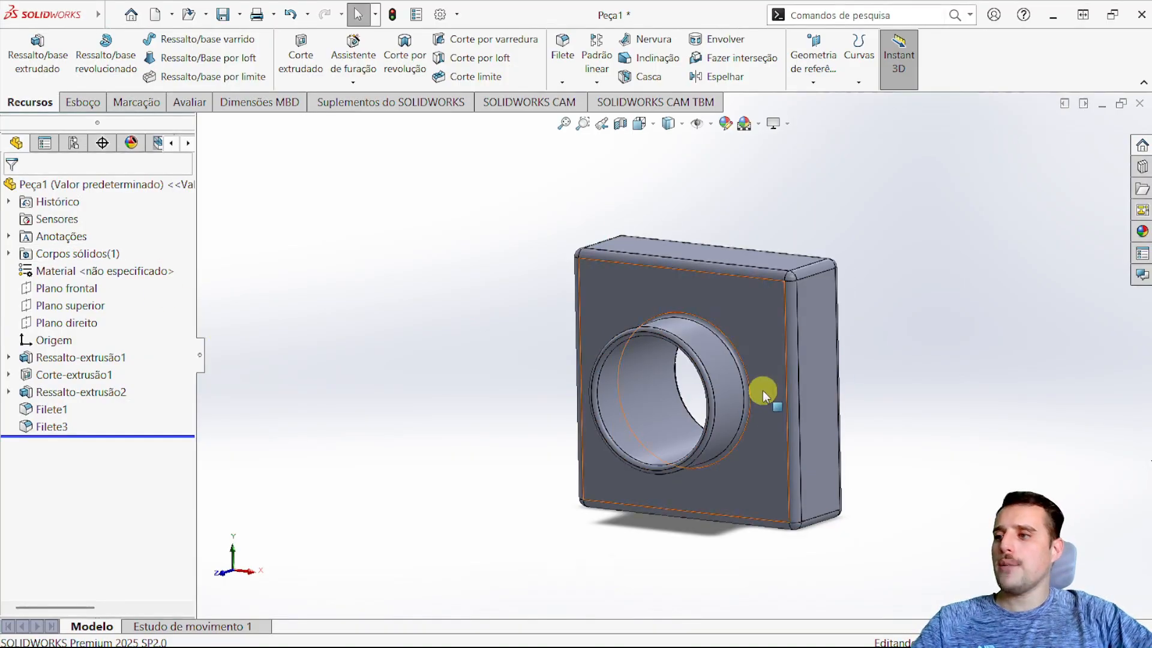
mouse_move(764, 386)
middle_mouse_down()
mouse_move(810, 301)
mouse_move(762, 358)
mouse_move(764, 380)
mouse_move(762, 371)
middle_mouse_up()
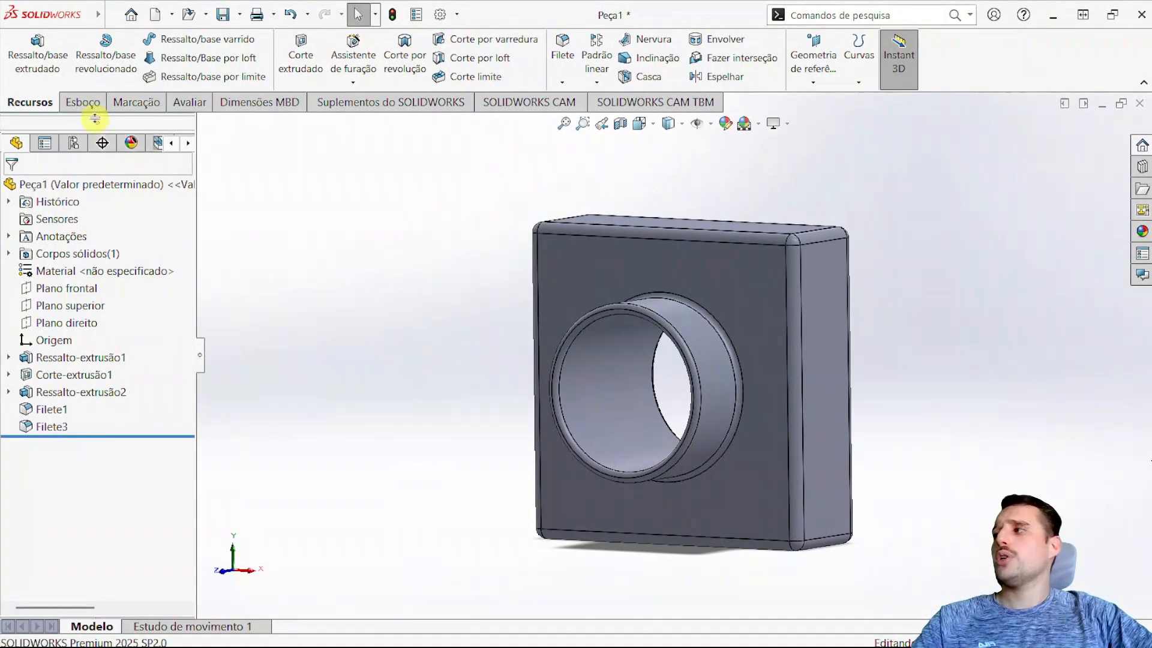
left_click(81, 102)
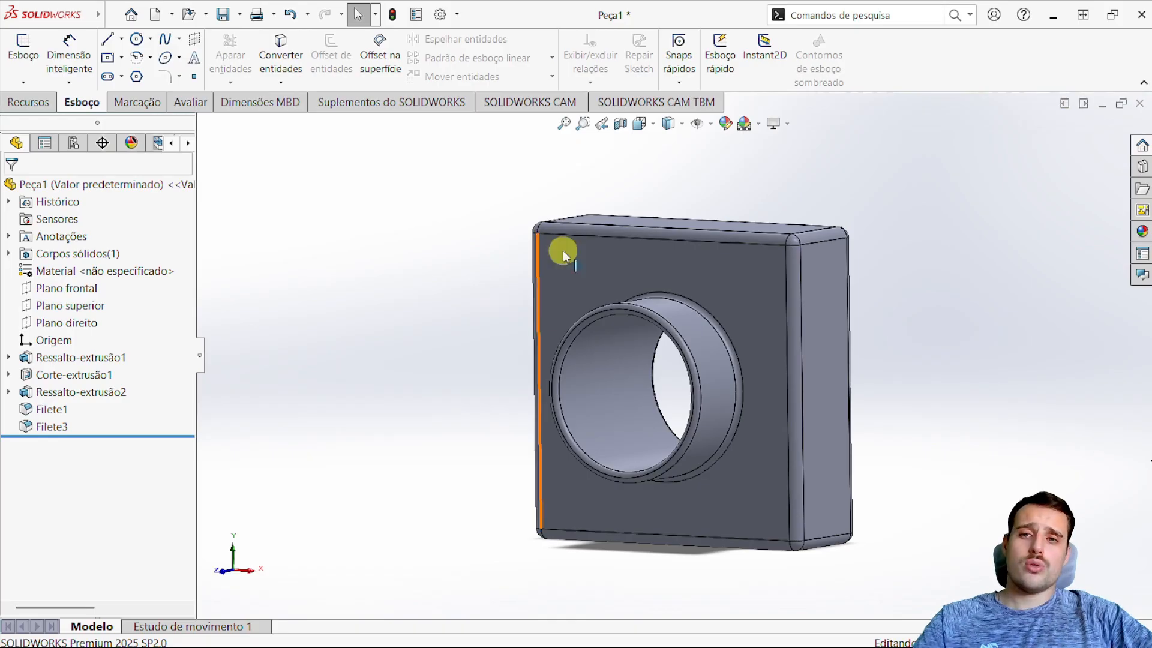